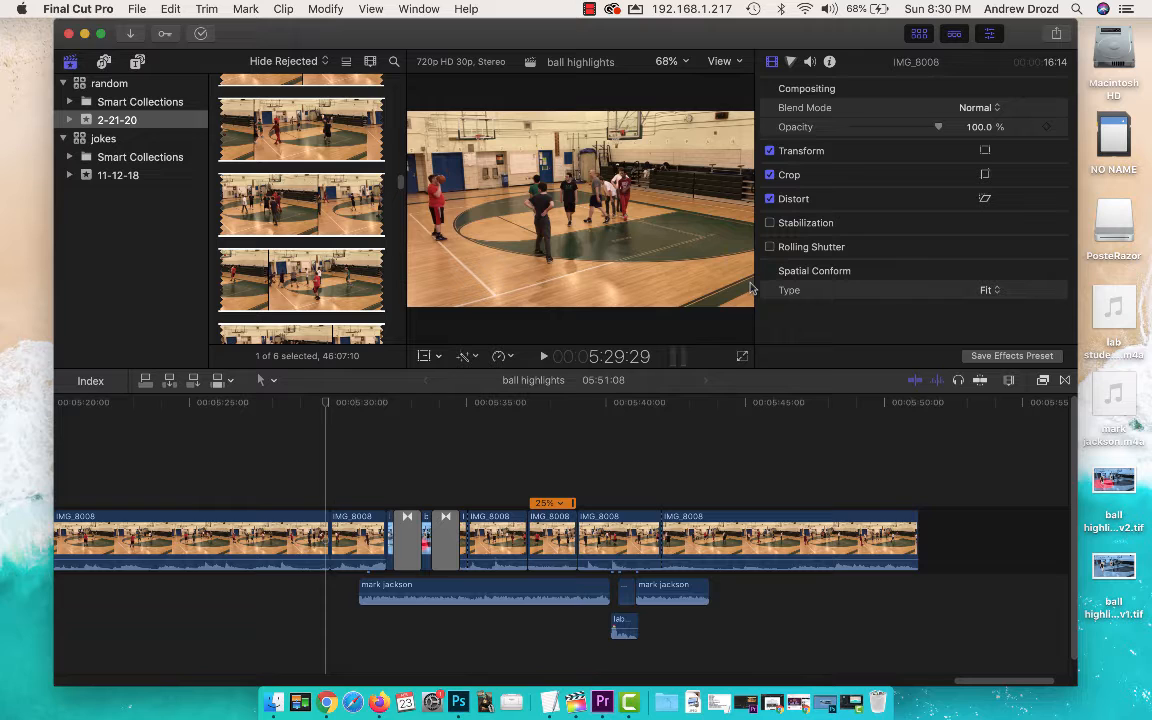
Play the ball highlights project full screen from 5:29:29 to review the replay sequence, and stop playback.
key(space)
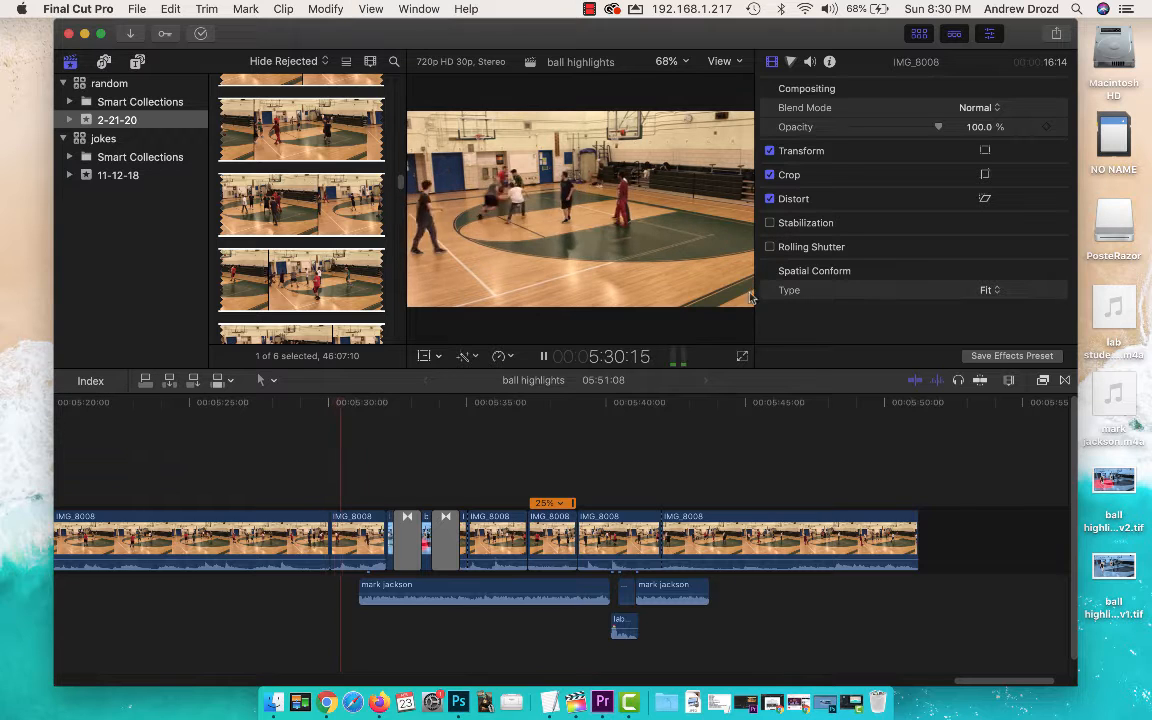
click(742, 356)
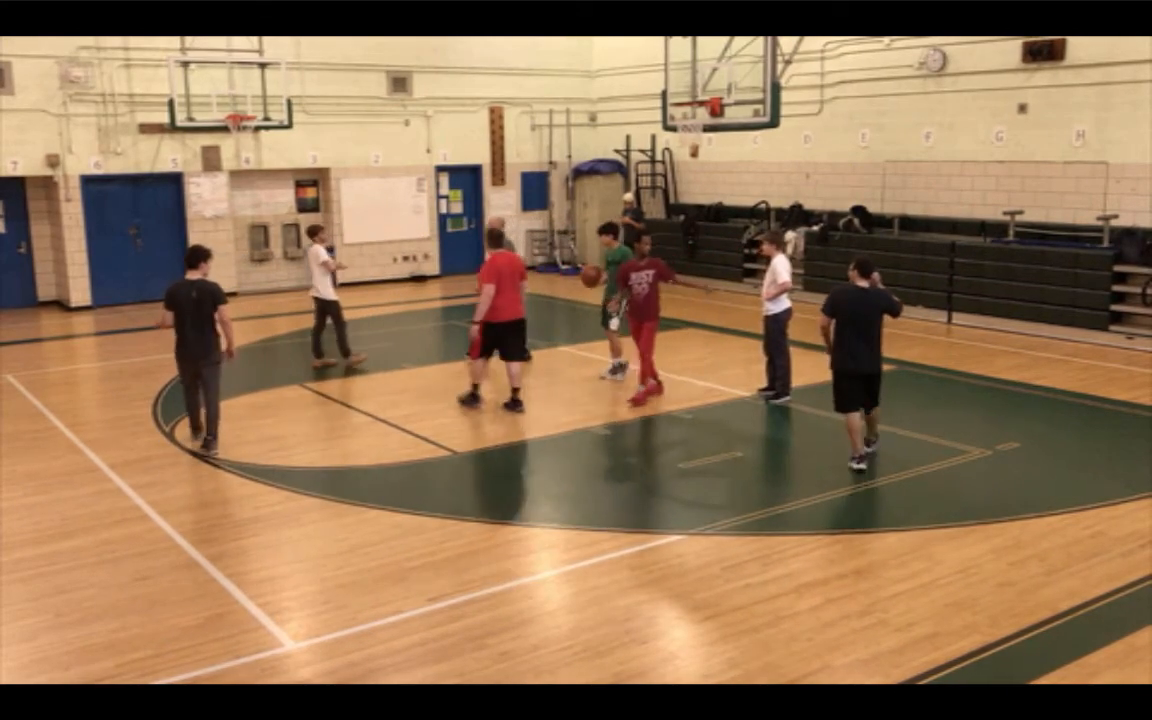
key(Escape)
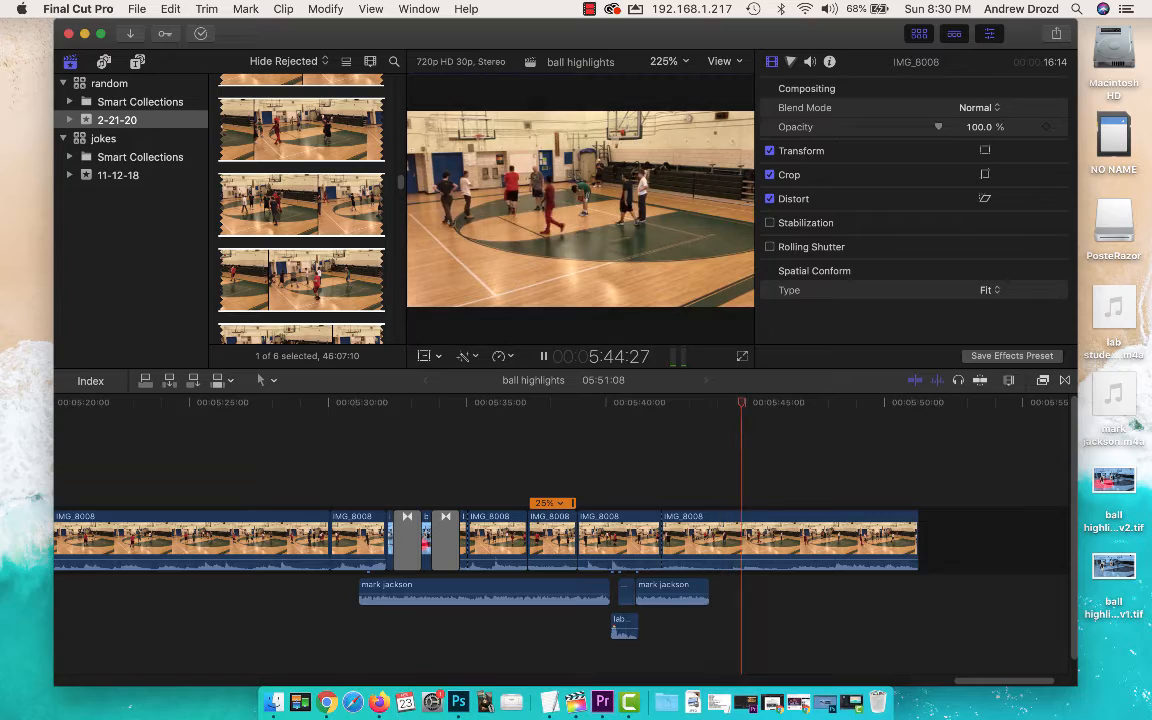
click(543, 358)
Switch to Chrome, watch the opening of the NBA On ABC Theme: 2019 NBA Finals Game 2 video full screen, and minimize the browser.
click(325, 698)
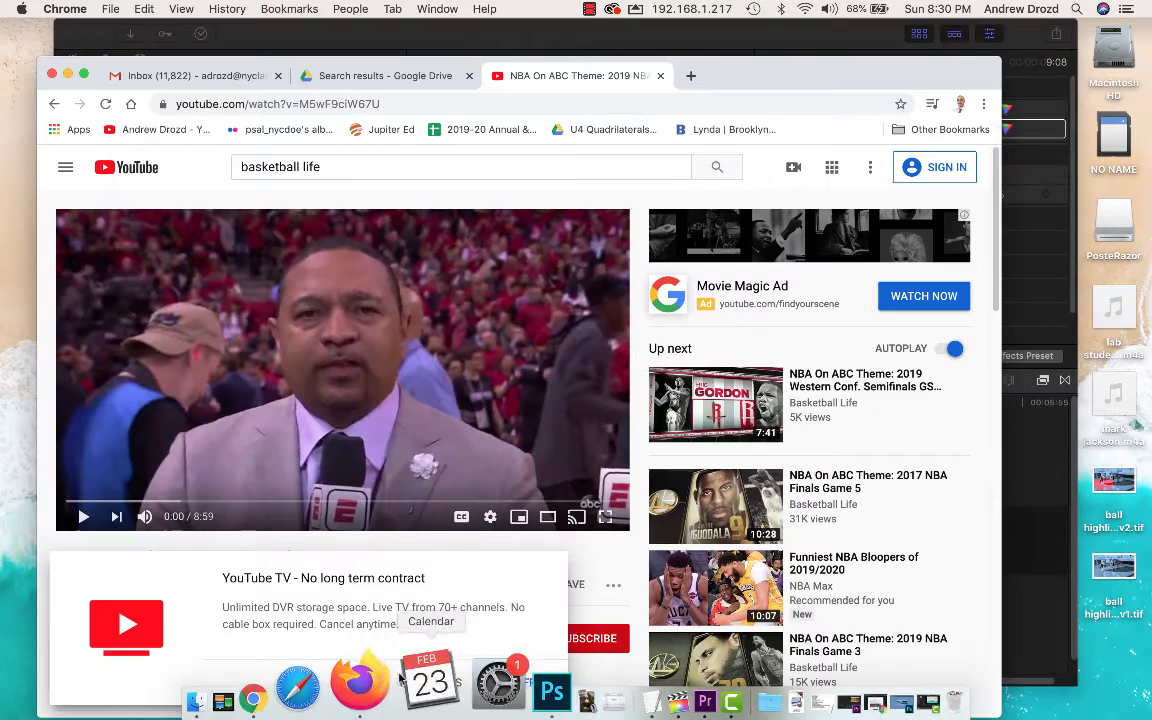
click(83, 517)
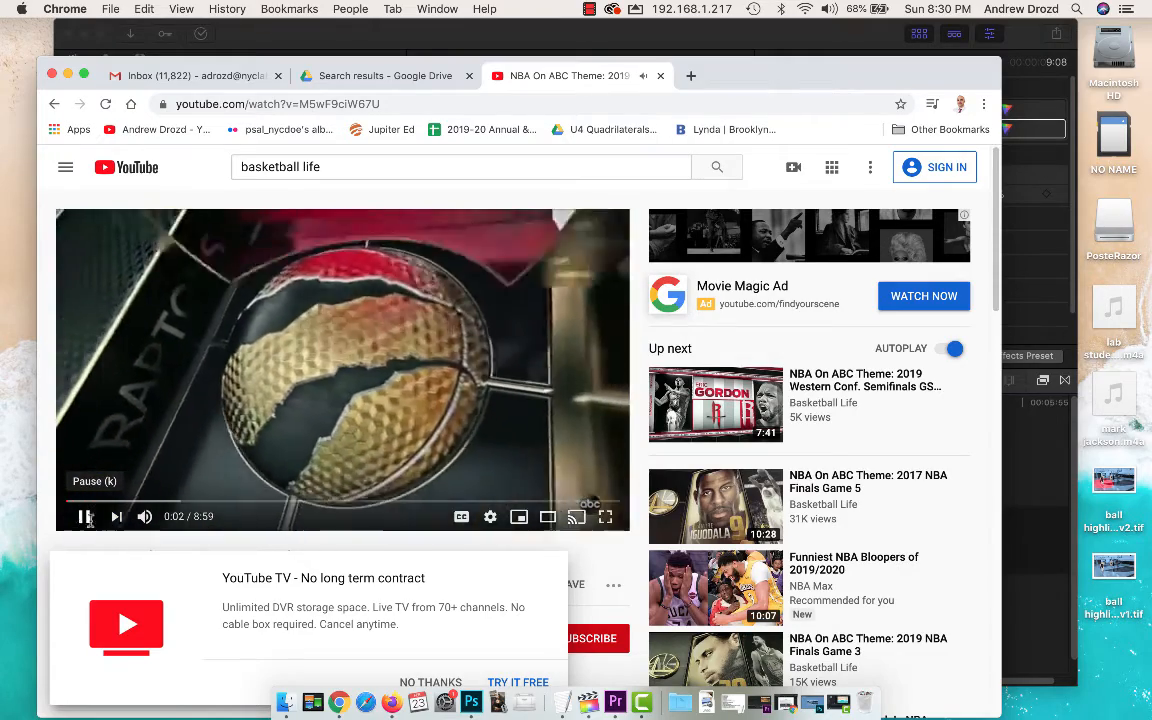
click(610, 516)
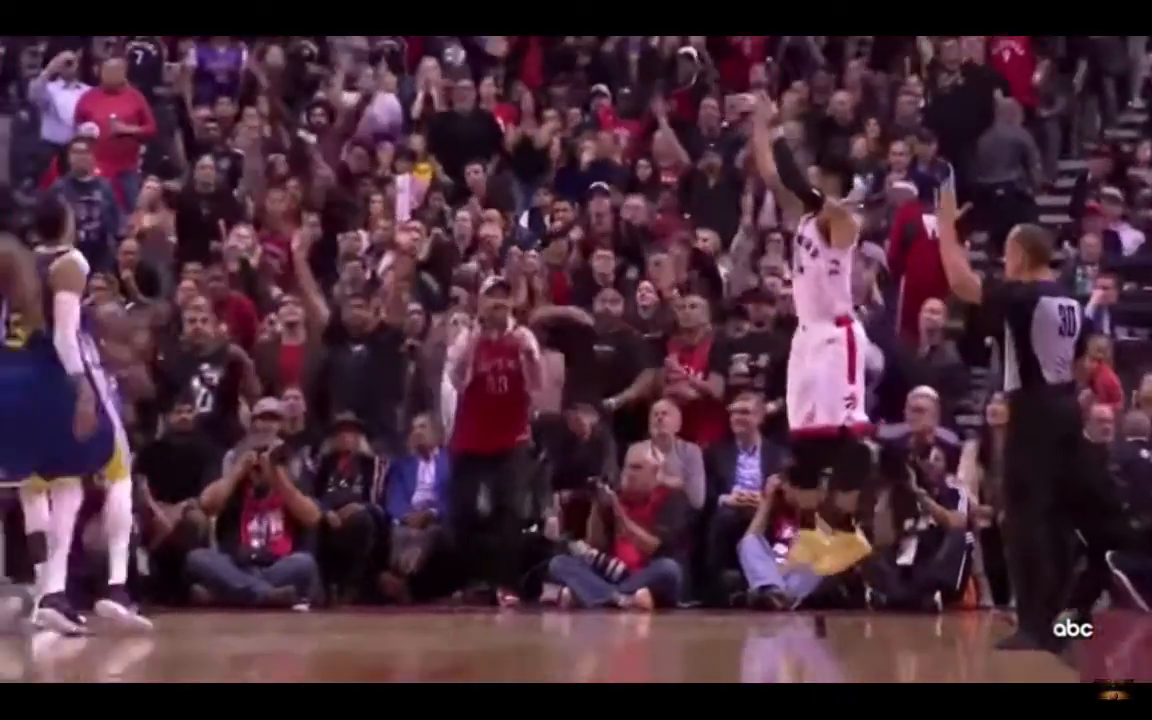
key(Escape)
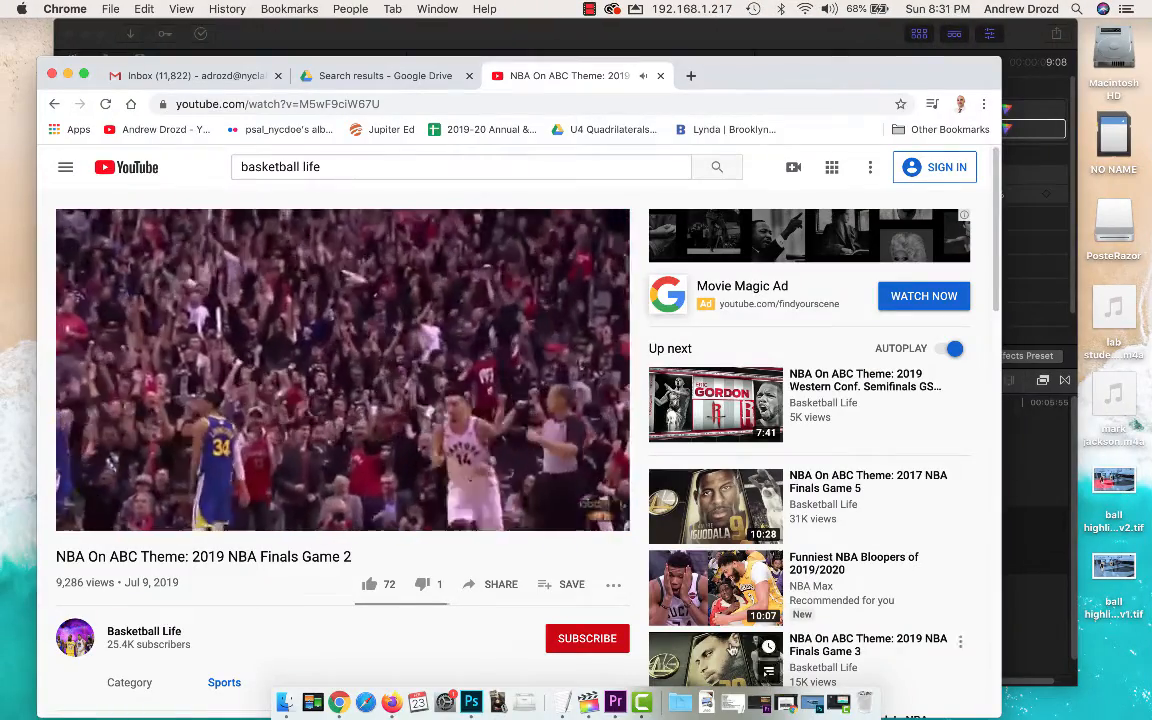
click(499, 446)
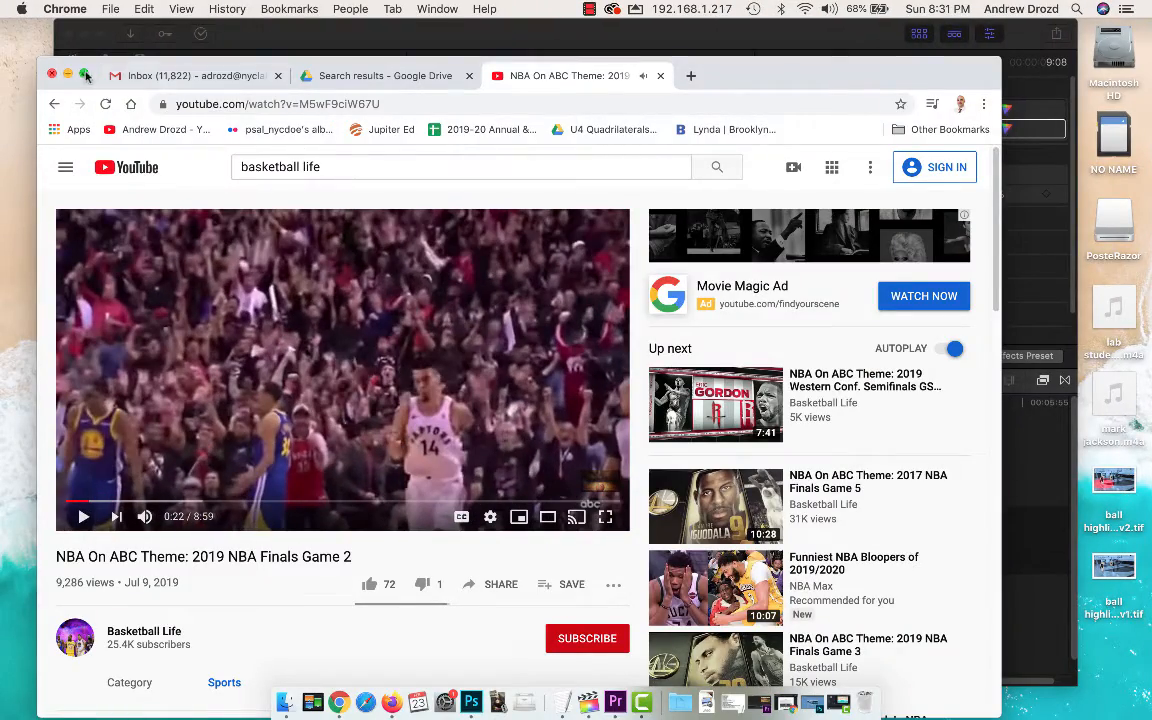
click(68, 75)
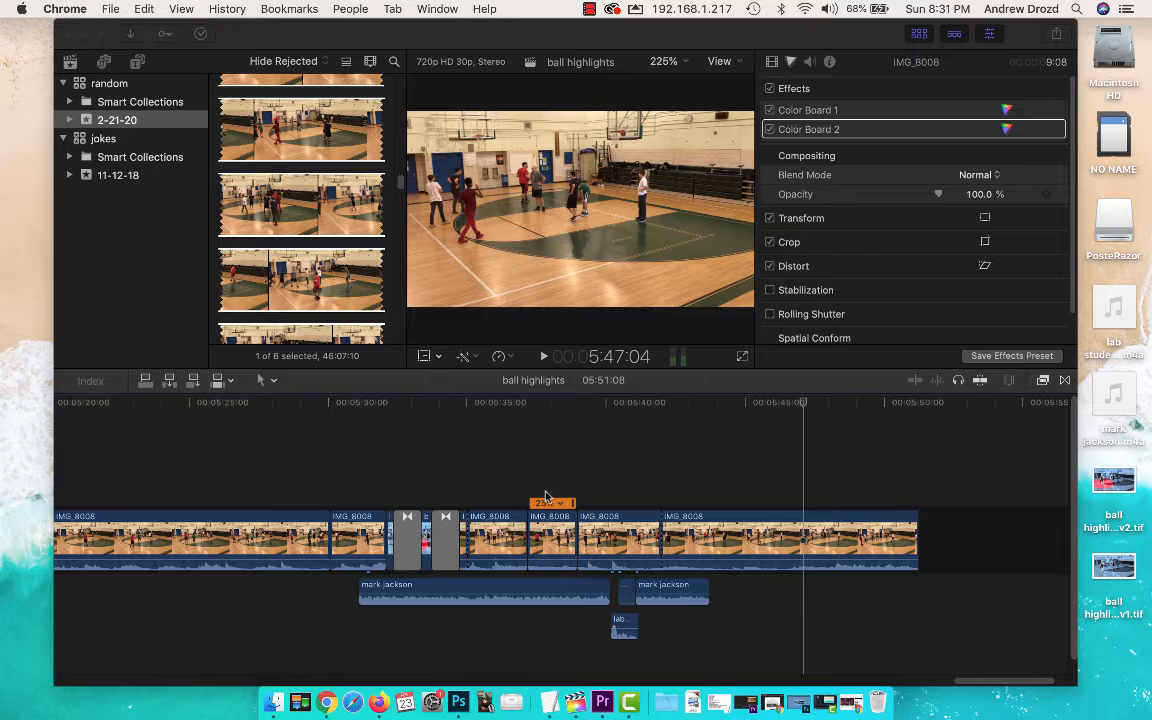
Play the 25% slow-motion clip in the ball highlights timeline and pause just past its end.
click(370, 412)
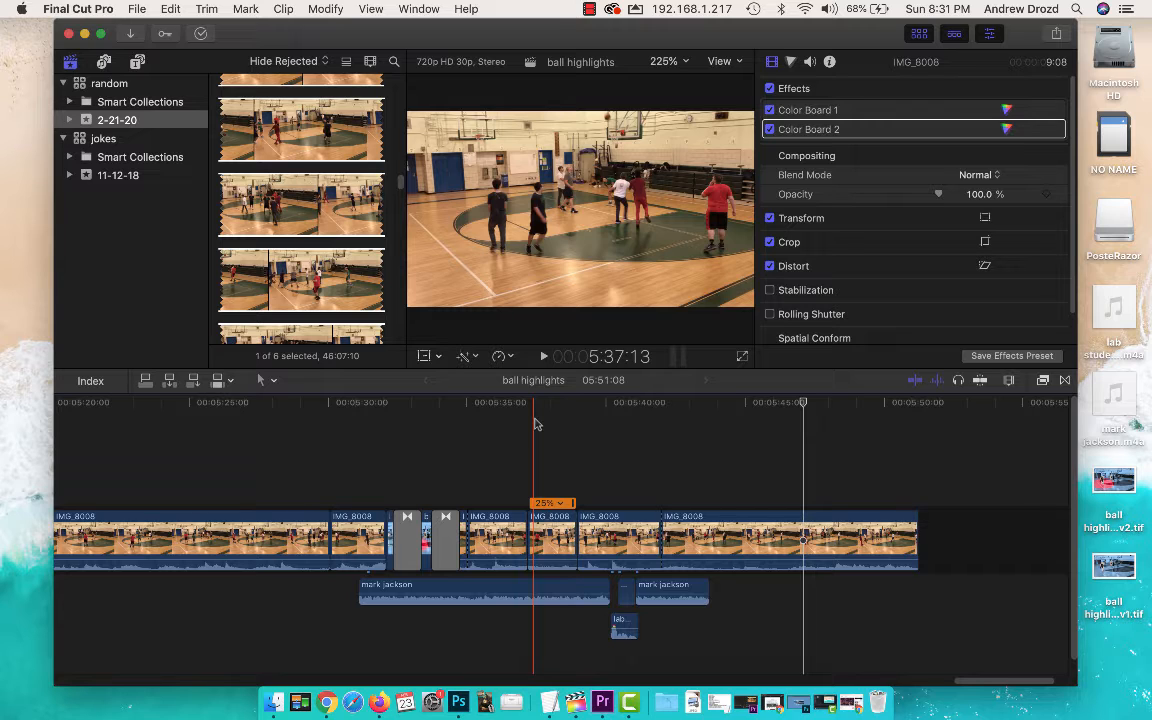
key(space)
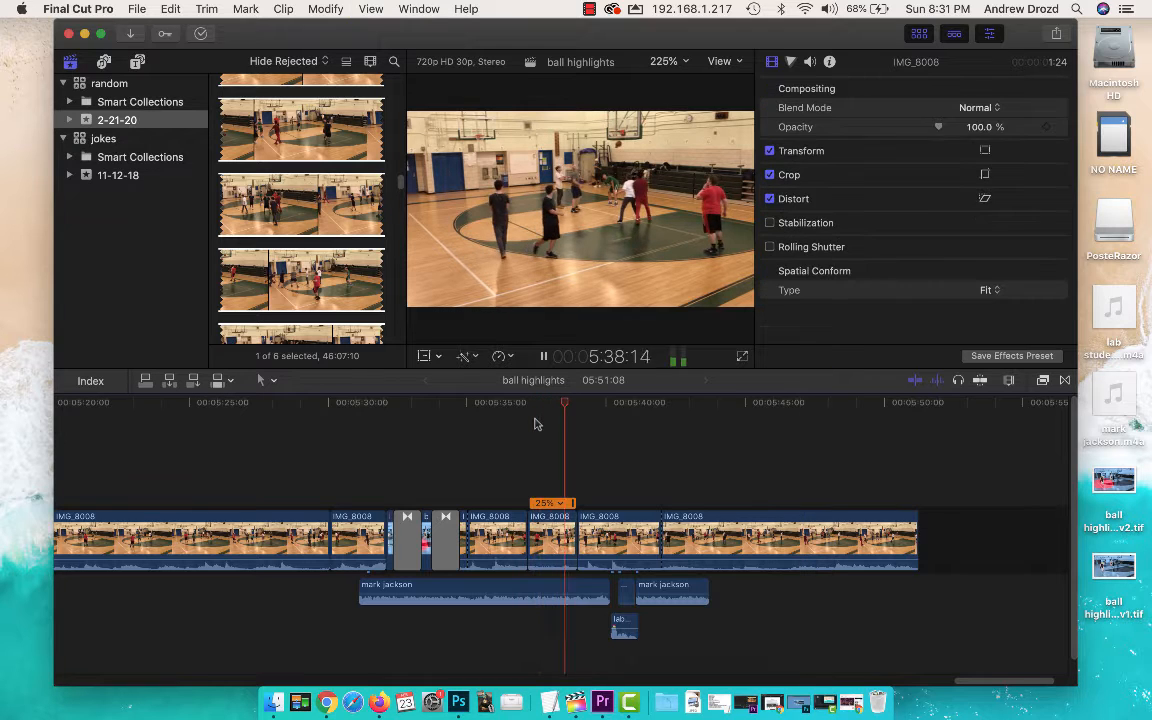
key(space)
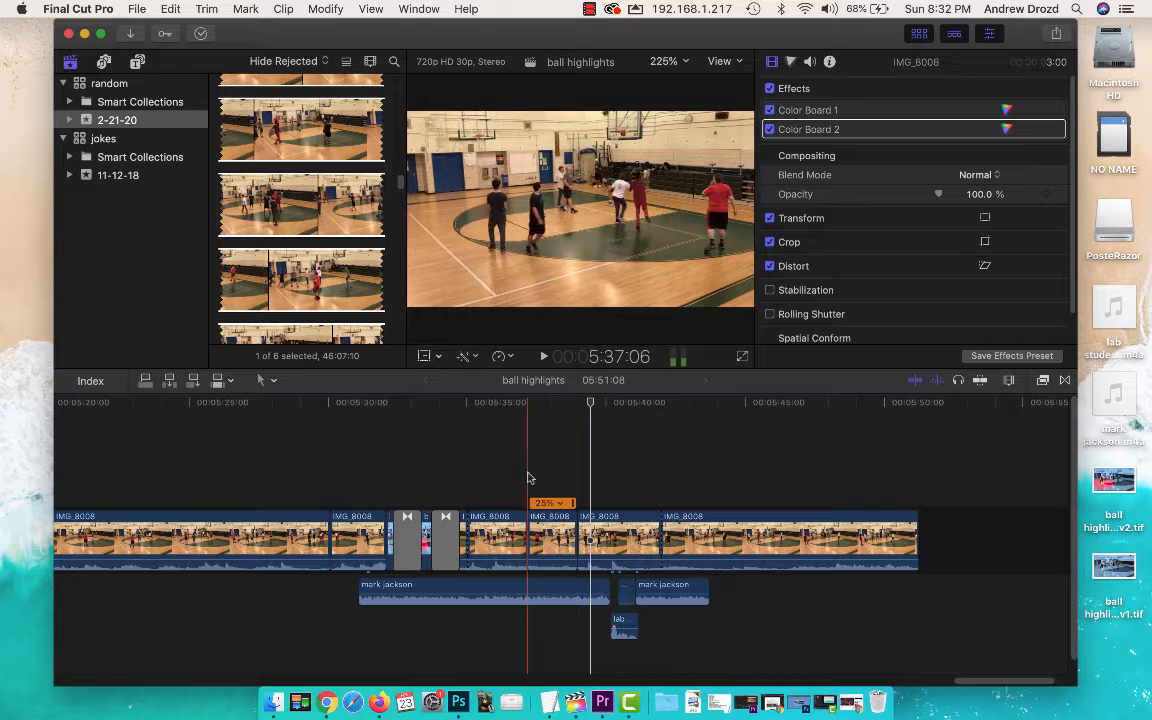
Switch to Photoshop, hide every layer above Layer 0, enlarge the image to 200%, and select Layer 0.
click(453, 678)
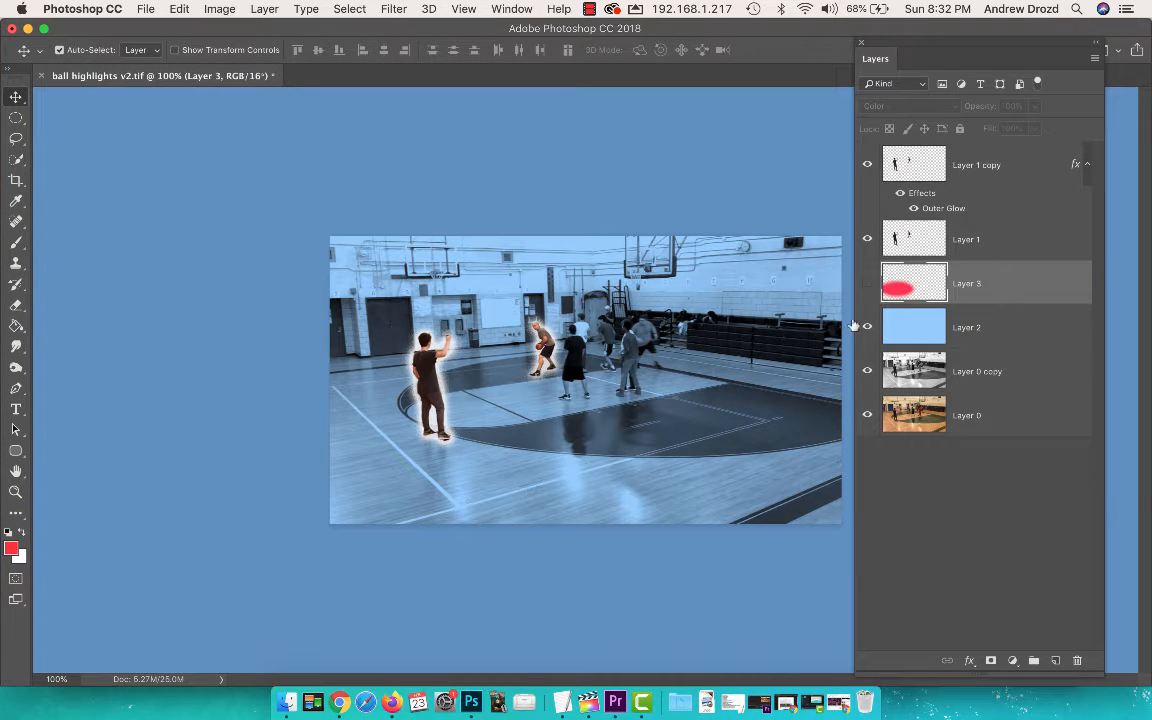
drag(867, 175, 862, 246)
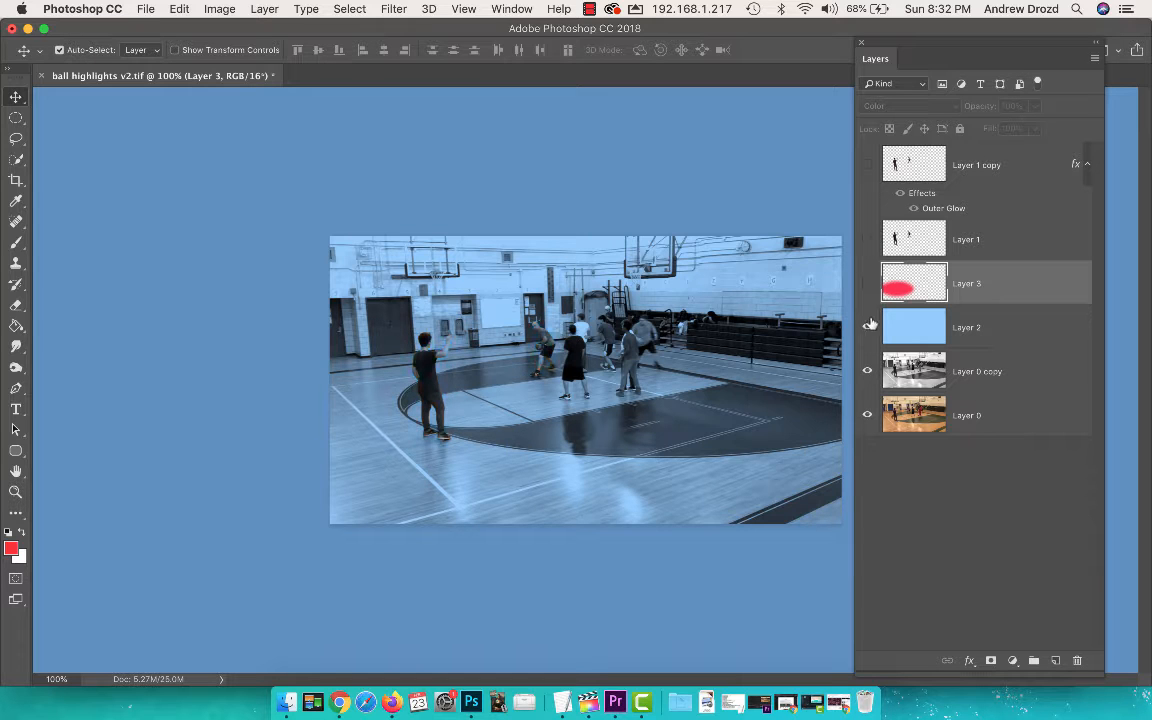
drag(869, 325, 889, 388)
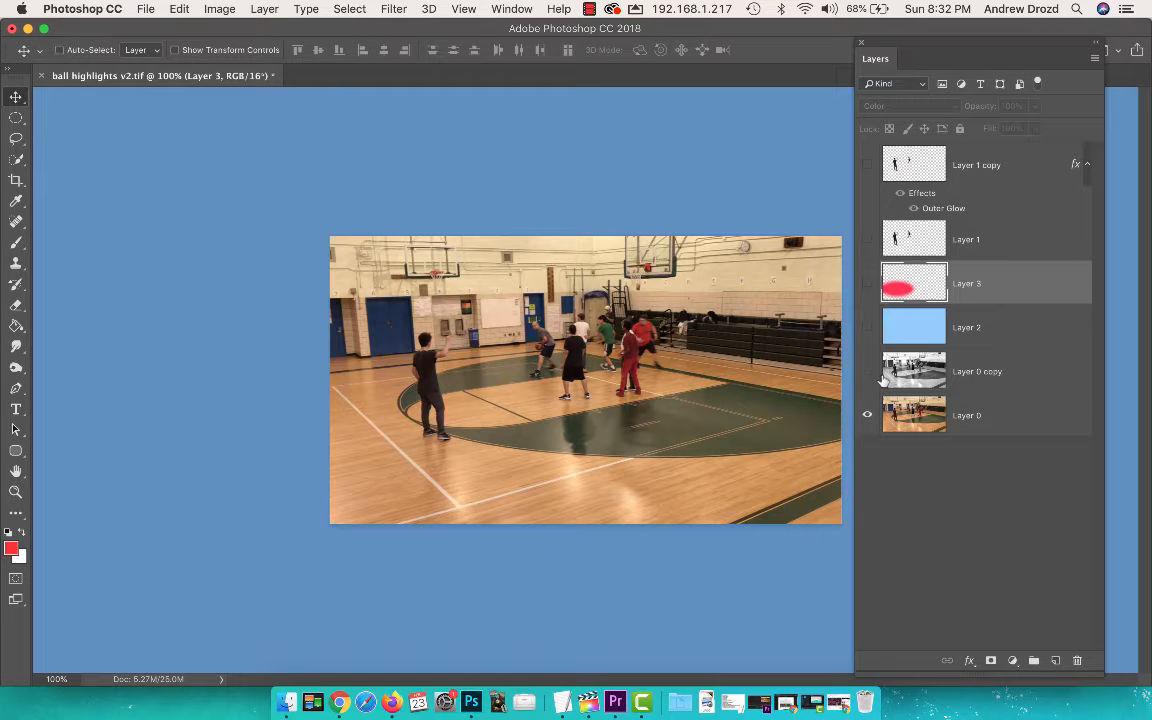
key(super+equal)
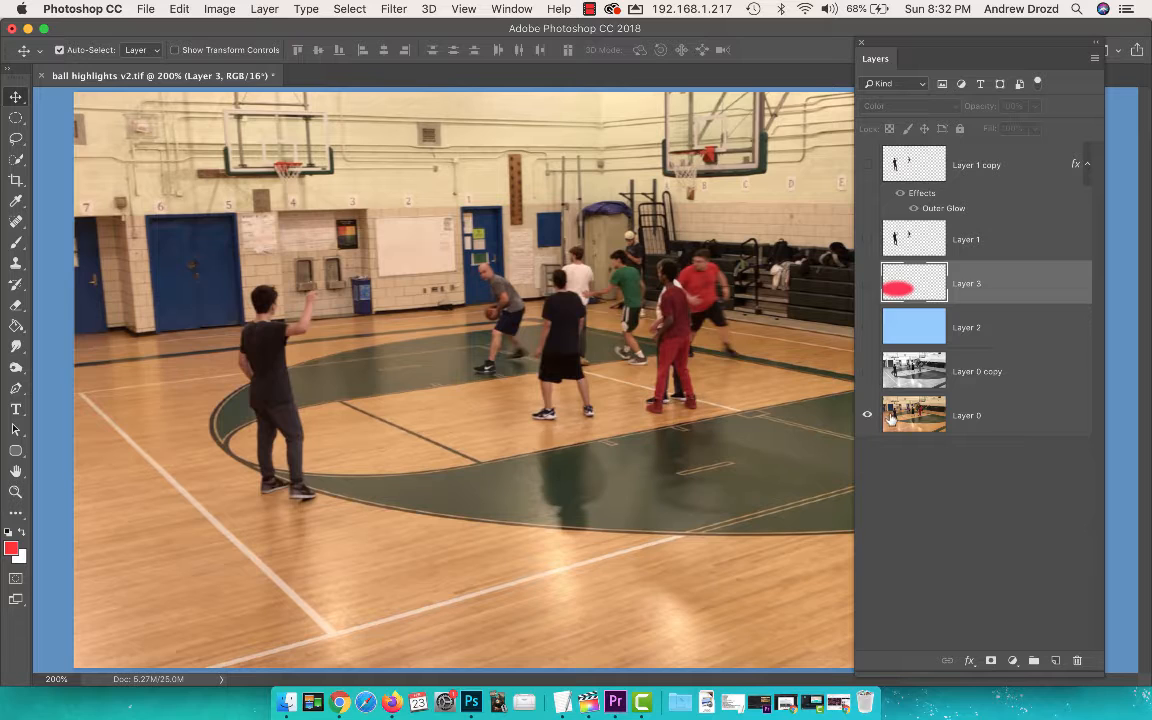
click(900, 418)
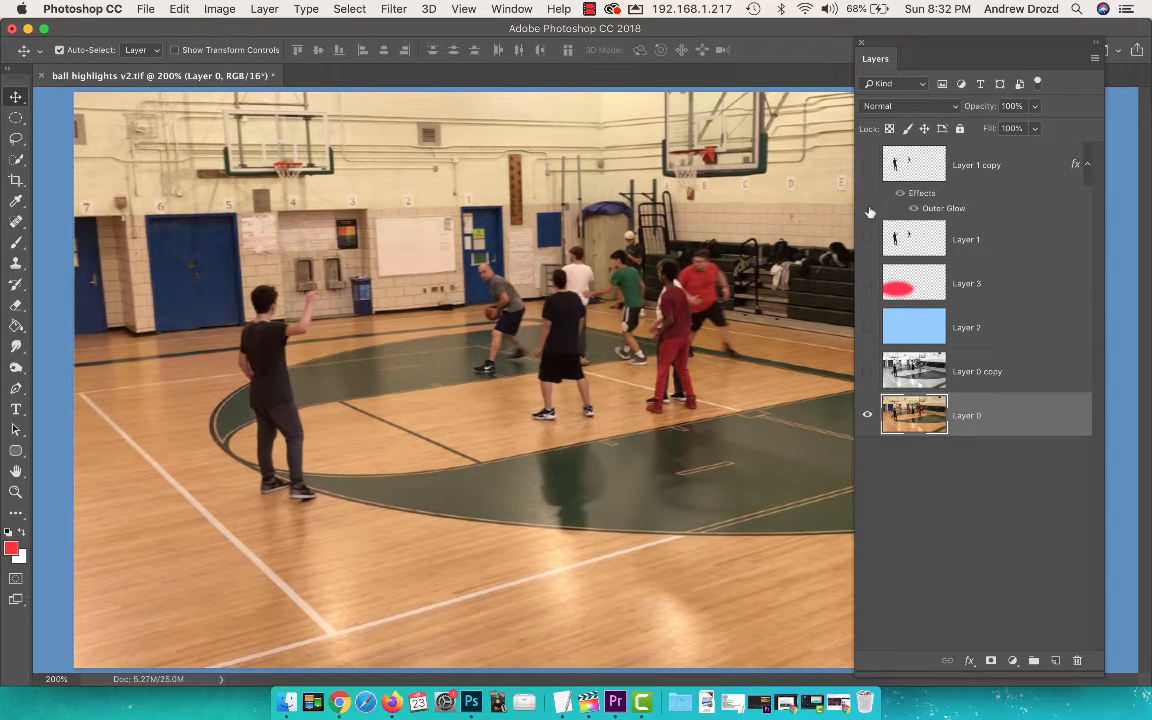
Show Layer 1 and Layer 1 copy alone without Layer 0, and restore Layer 0, Layer 0 copy and Layer 2 beneath them.
click(867, 415)
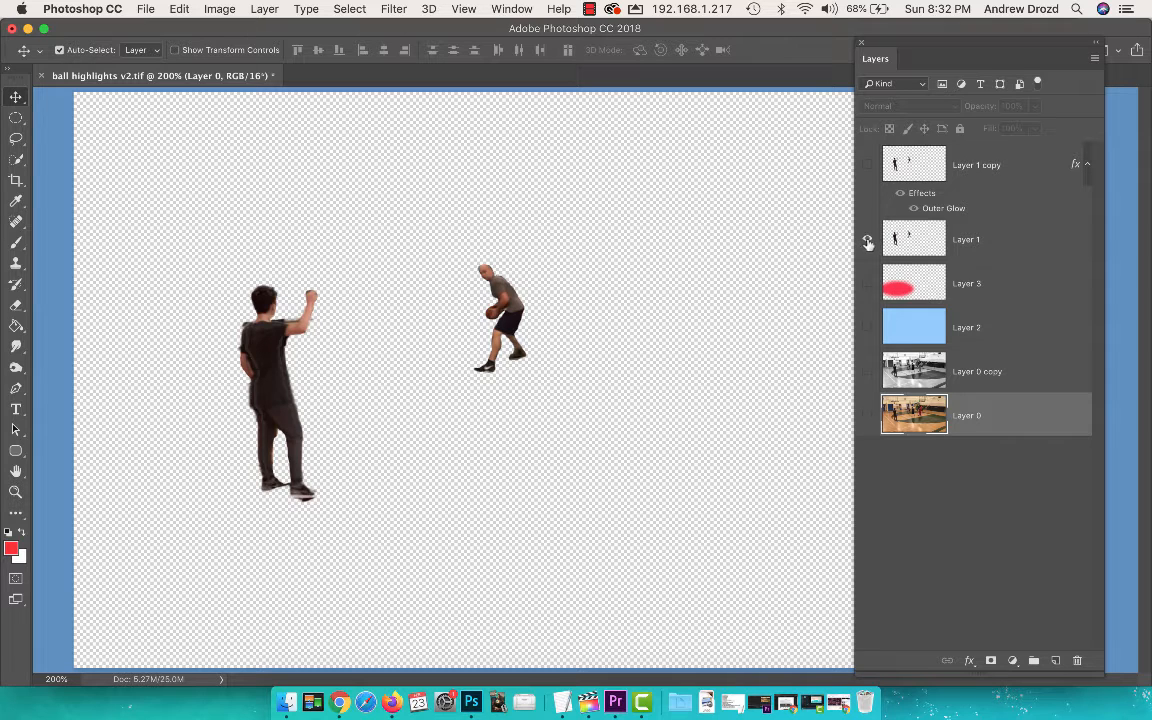
click(868, 164)
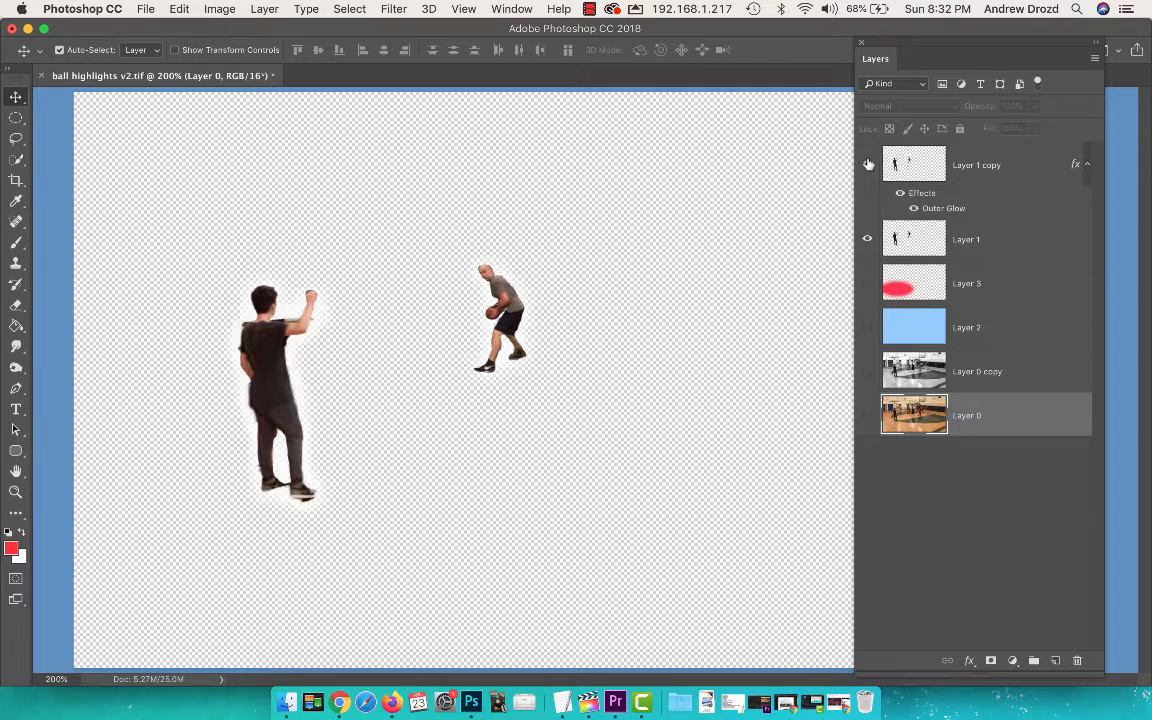
click(868, 415)
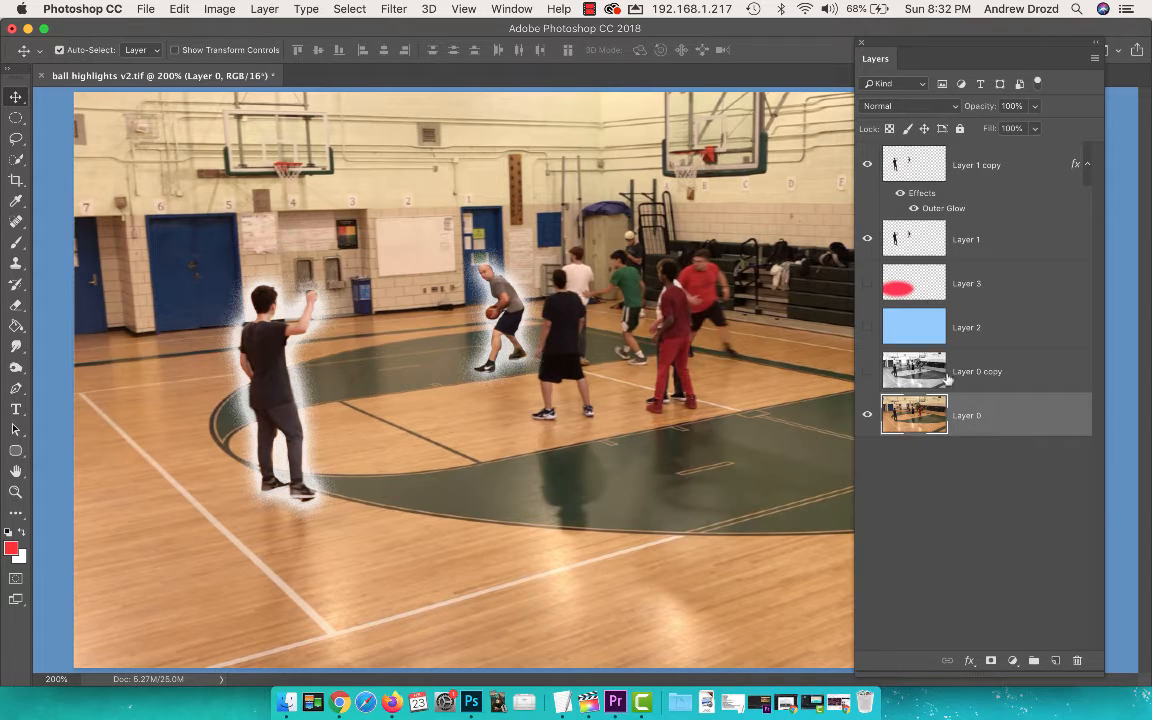
click(868, 372)
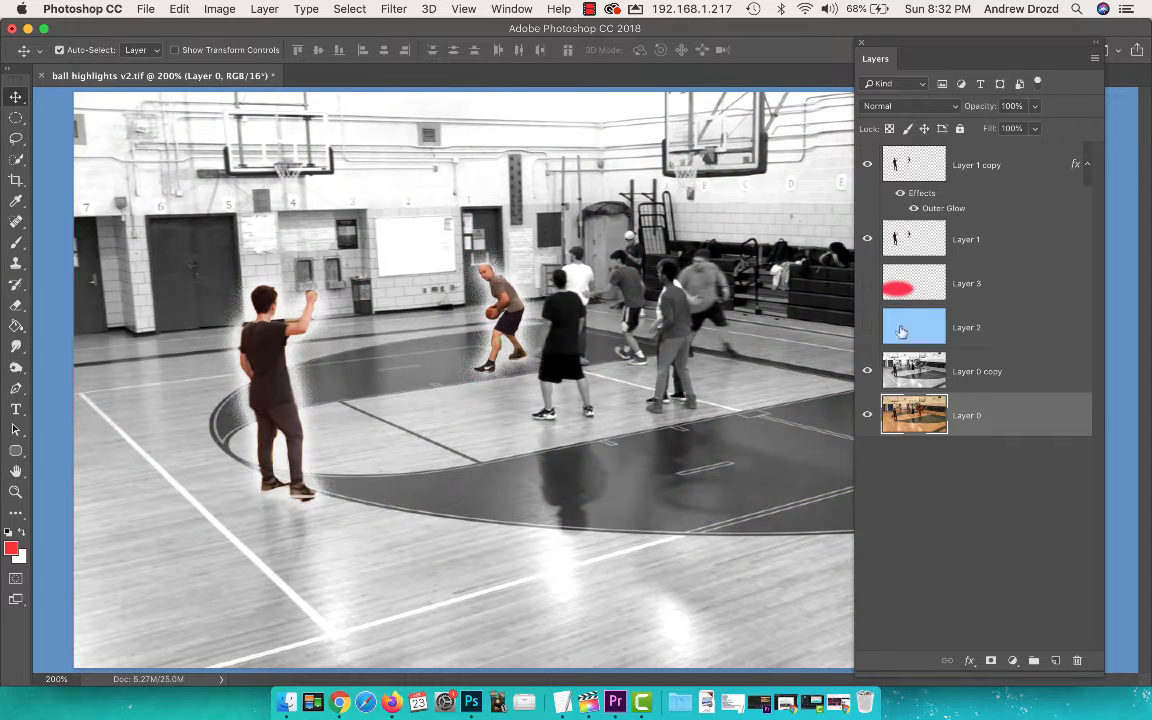
click(868, 328)
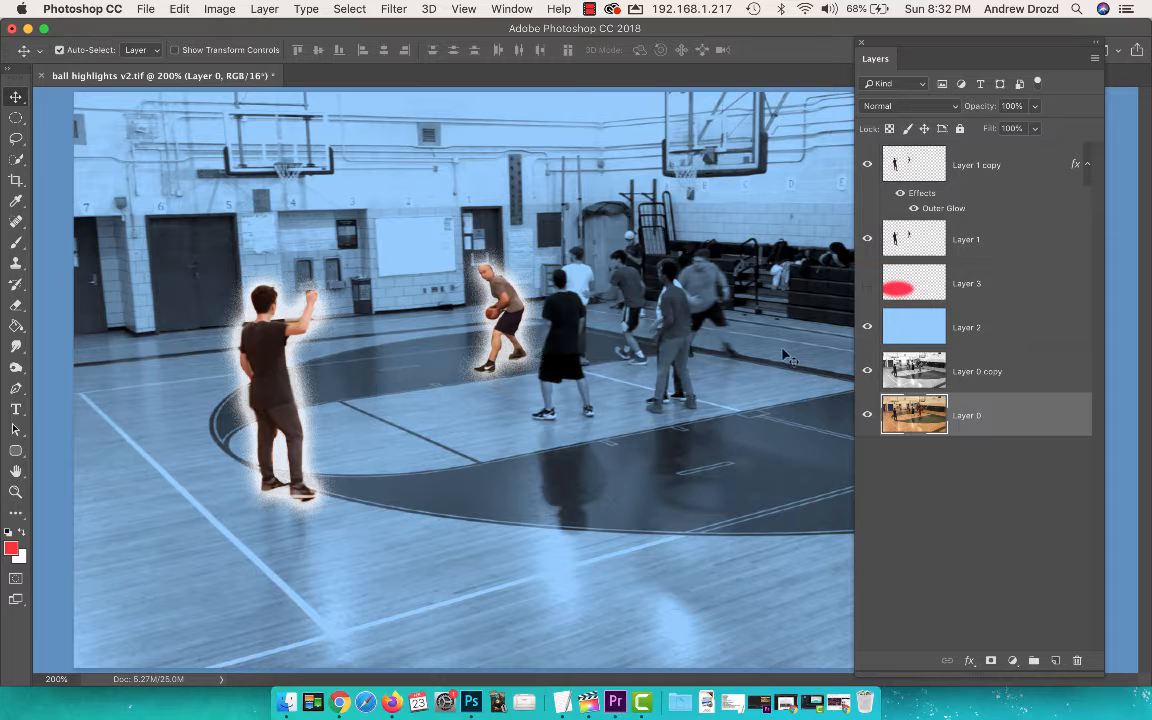
Shift the hue of Layer 2 from blue to pink with a Hue/Saturation adjustment.
click(921, 329)
key(super+u)
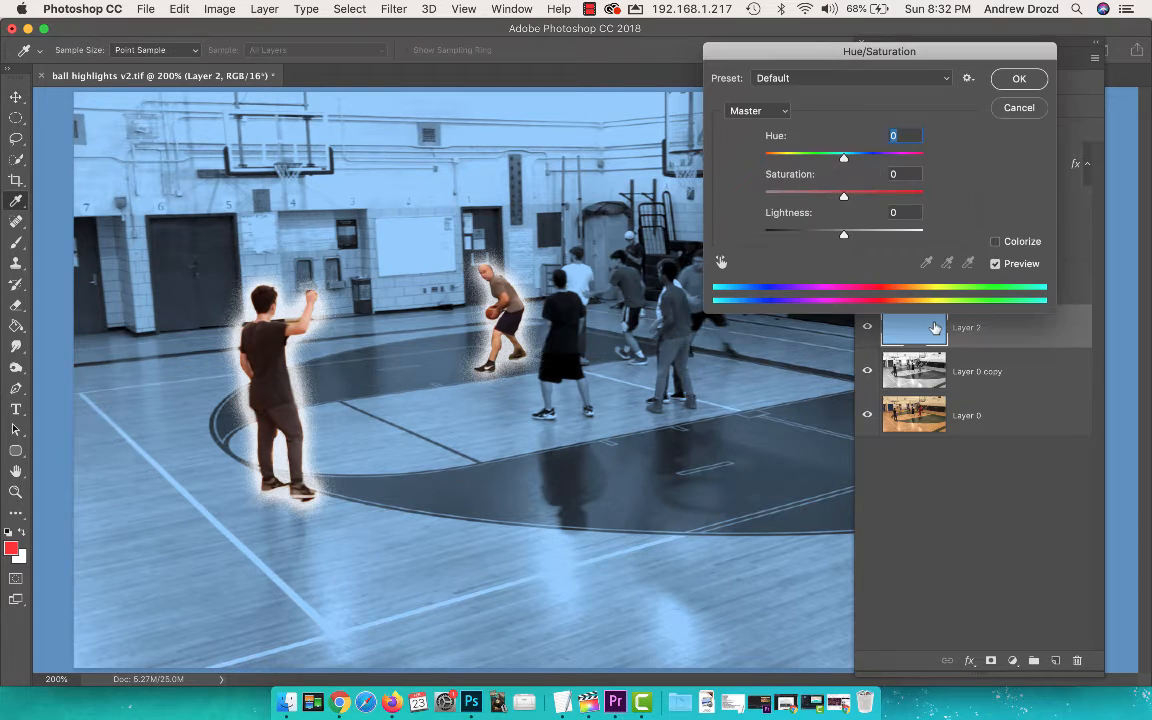
drag(934, 58, 845, 273)
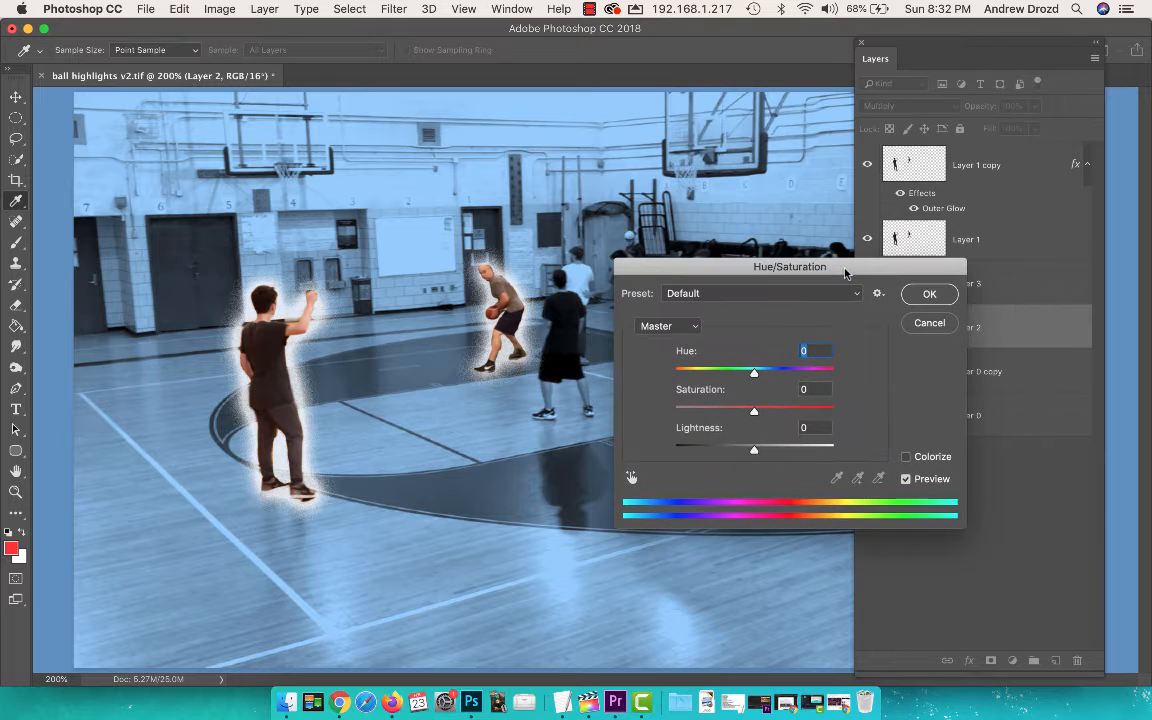
drag(775, 374, 810, 377)
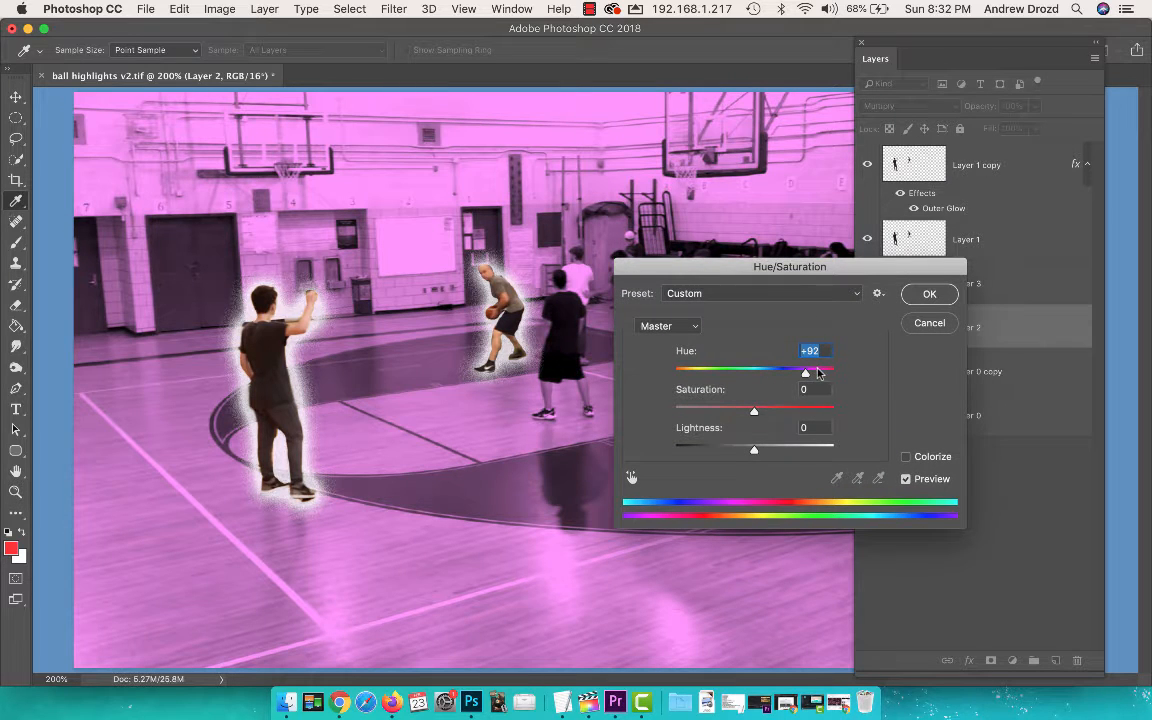
click(818, 372)
click(926, 300)
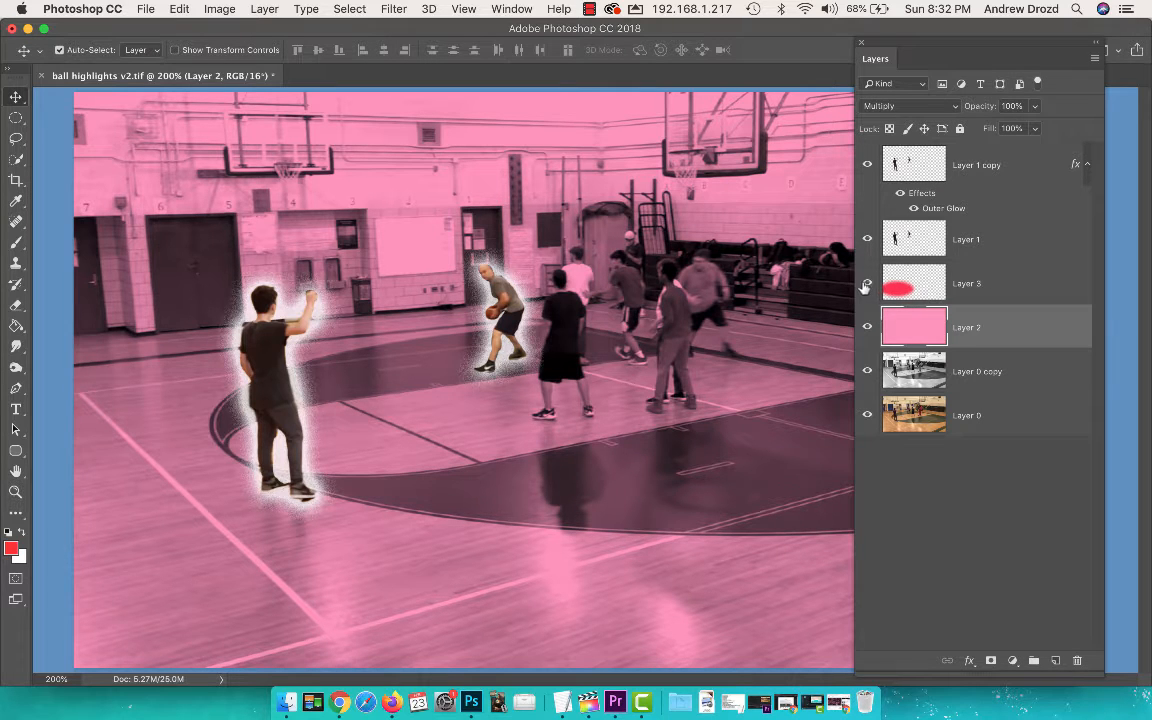
Show the red spot on Layer 3 over the black-and-white Layer 0 copy, with Layer 2 and Layer 0 hidden.
click(867, 284)
click(867, 327)
click(867, 371)
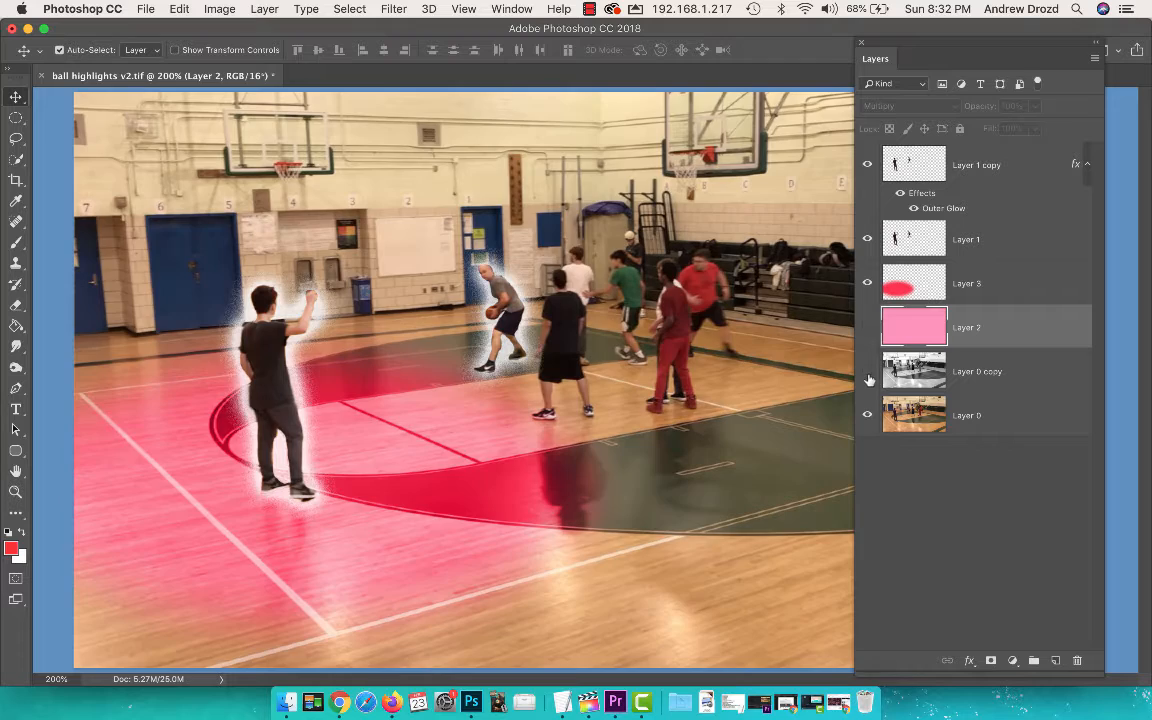
click(867, 412)
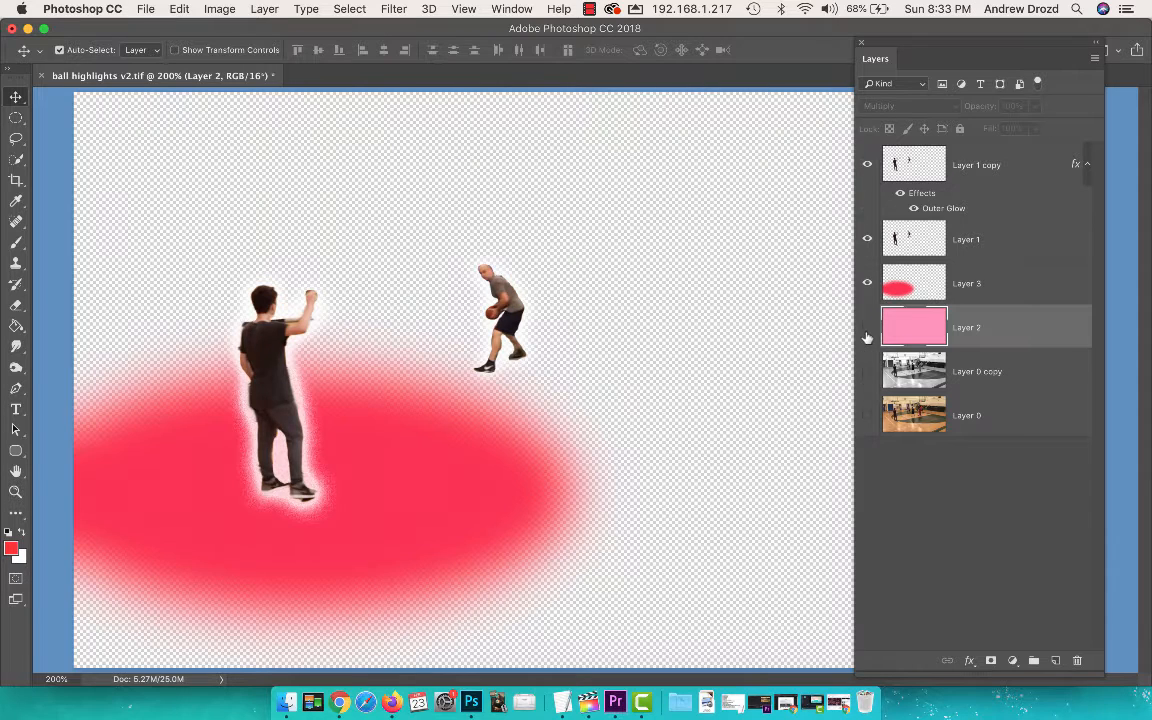
click(867, 371)
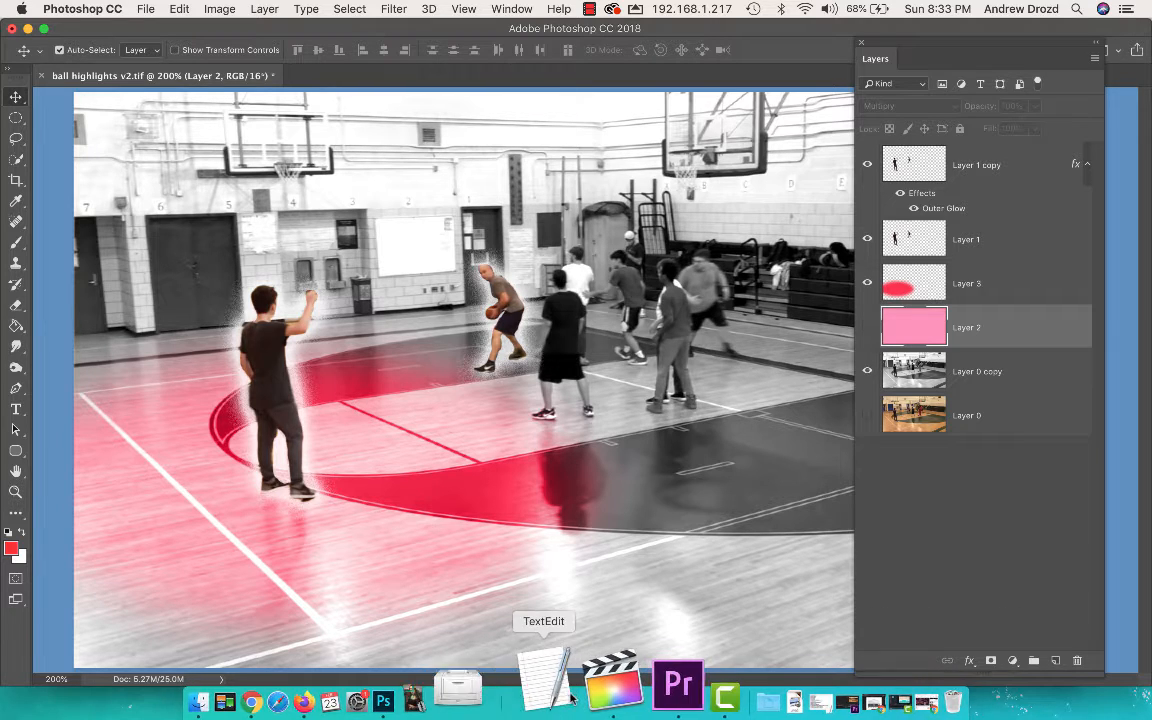
Switch to Final Cut Pro and play the earlier IMG_8008 footage from 4:19:18, pausing at 4:42:16.
click(610, 688)
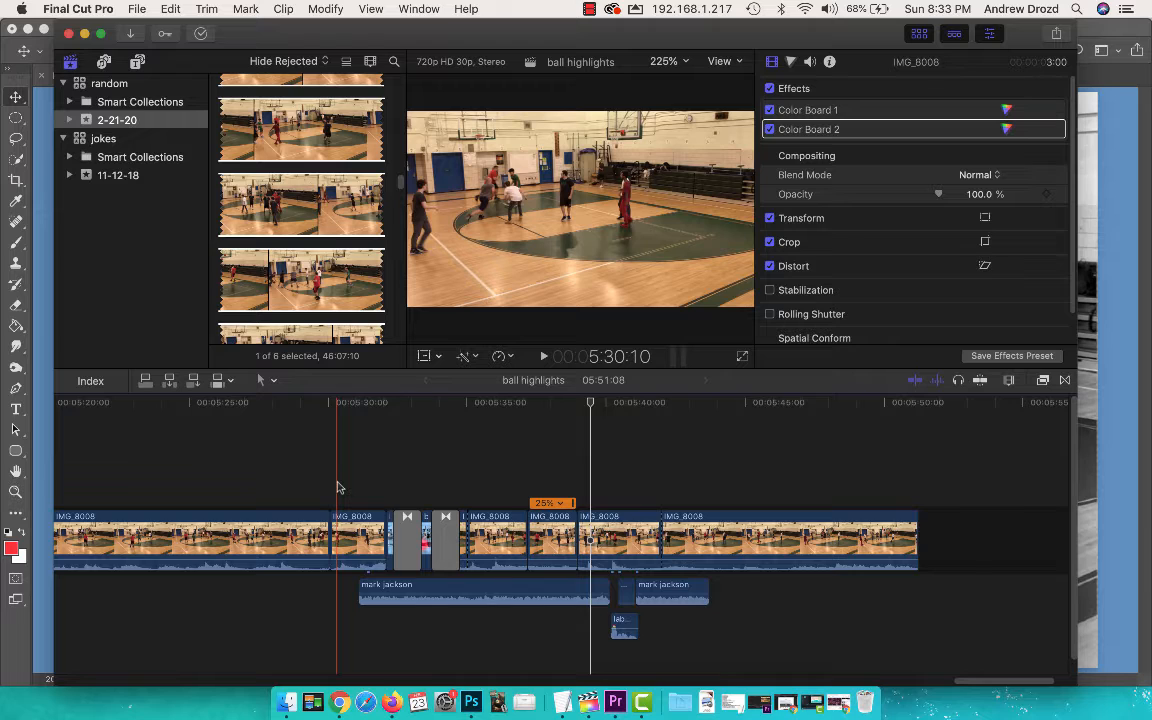
scroll(337, 487, left, 10)
scroll(337, 487, left, 20)
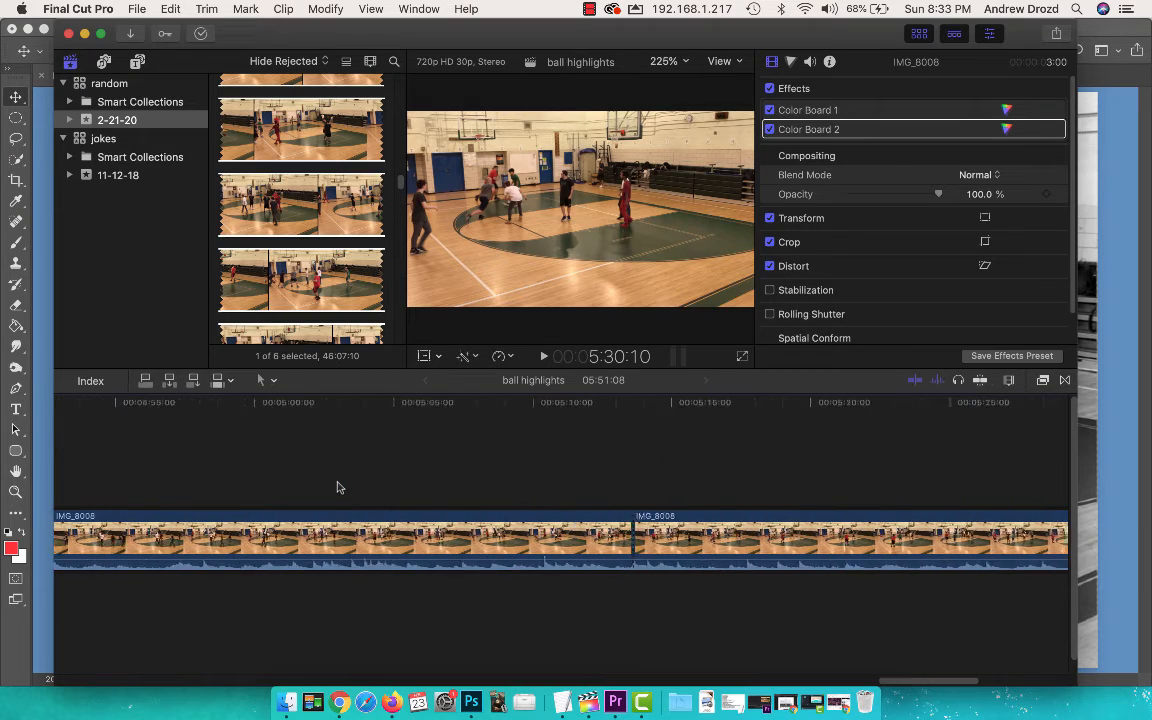
scroll(337, 487, left, 5)
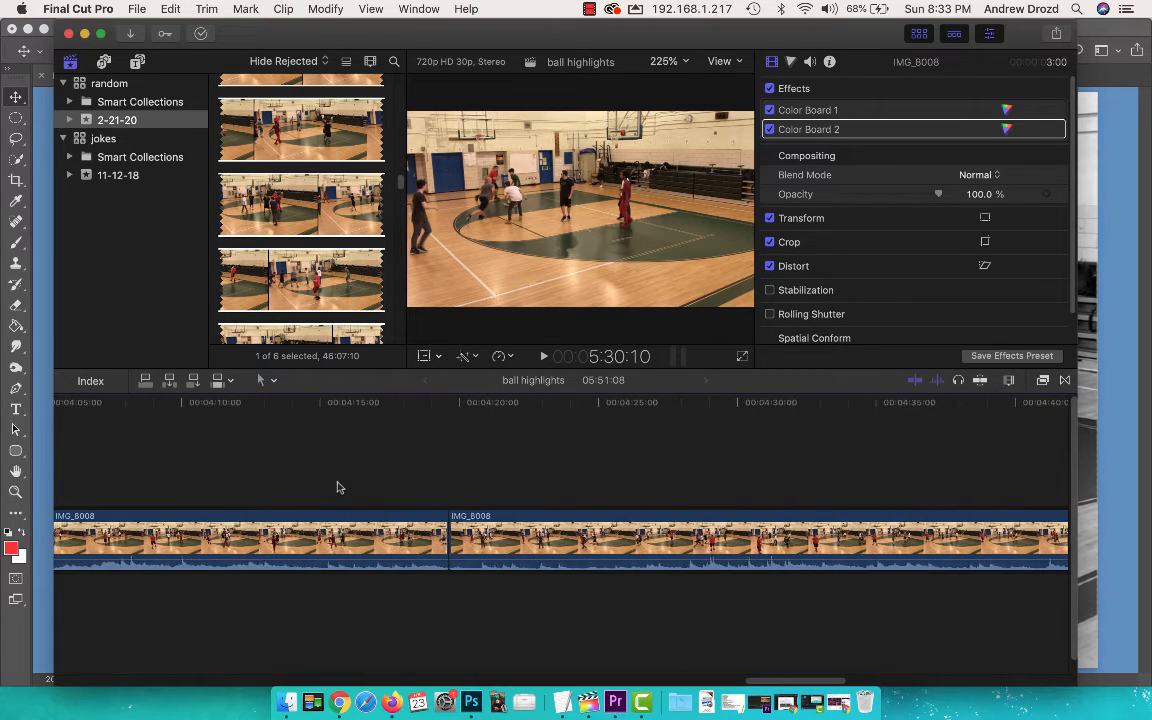
click(450, 404)
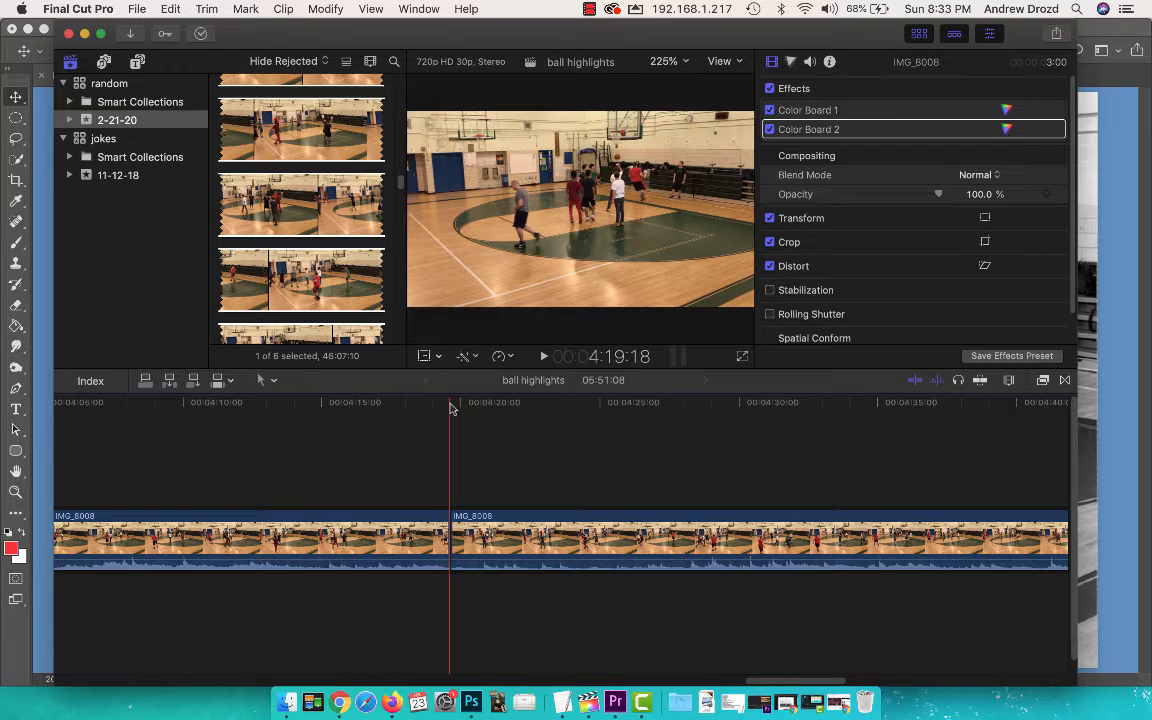
key(space)
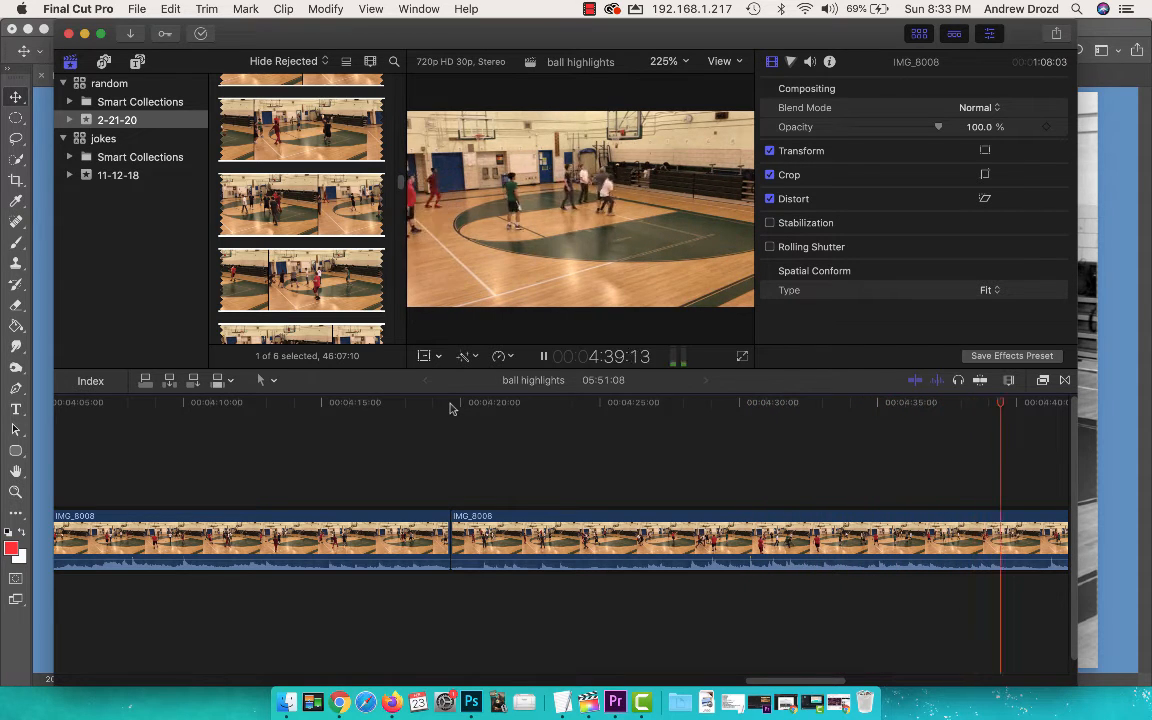
key(space)
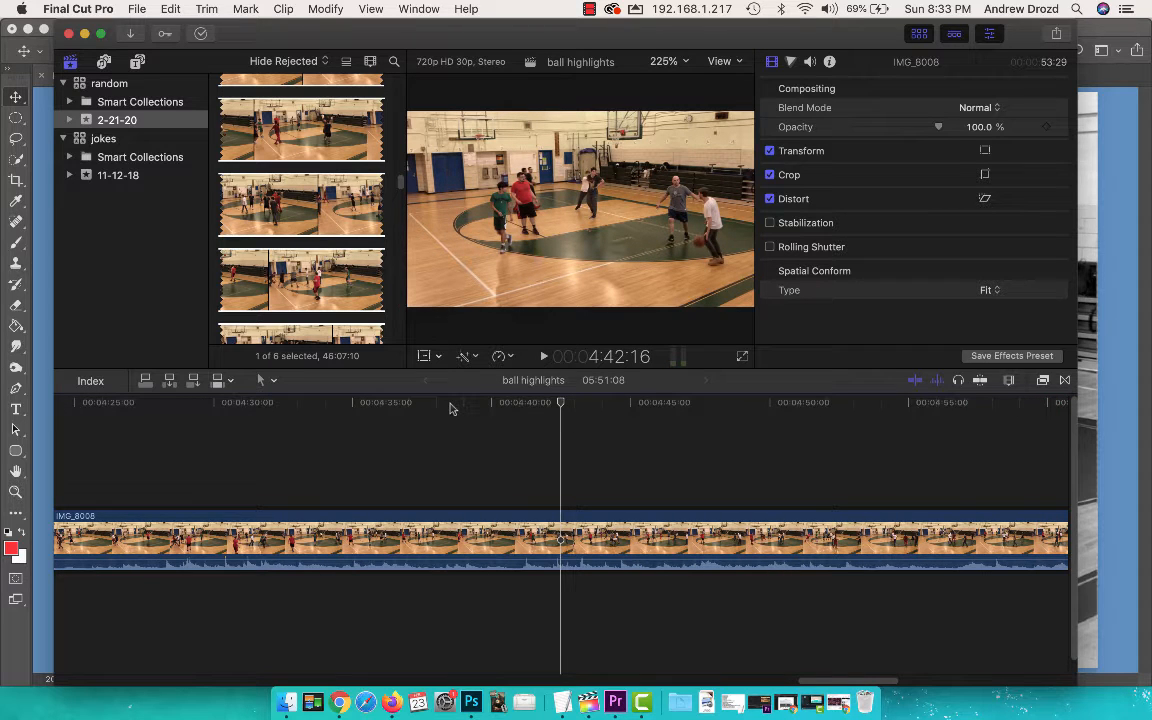
Play the earlier IMG_8008 footage full screen from 3:11:12 and pause at 3:22:23.
key(super+minus)
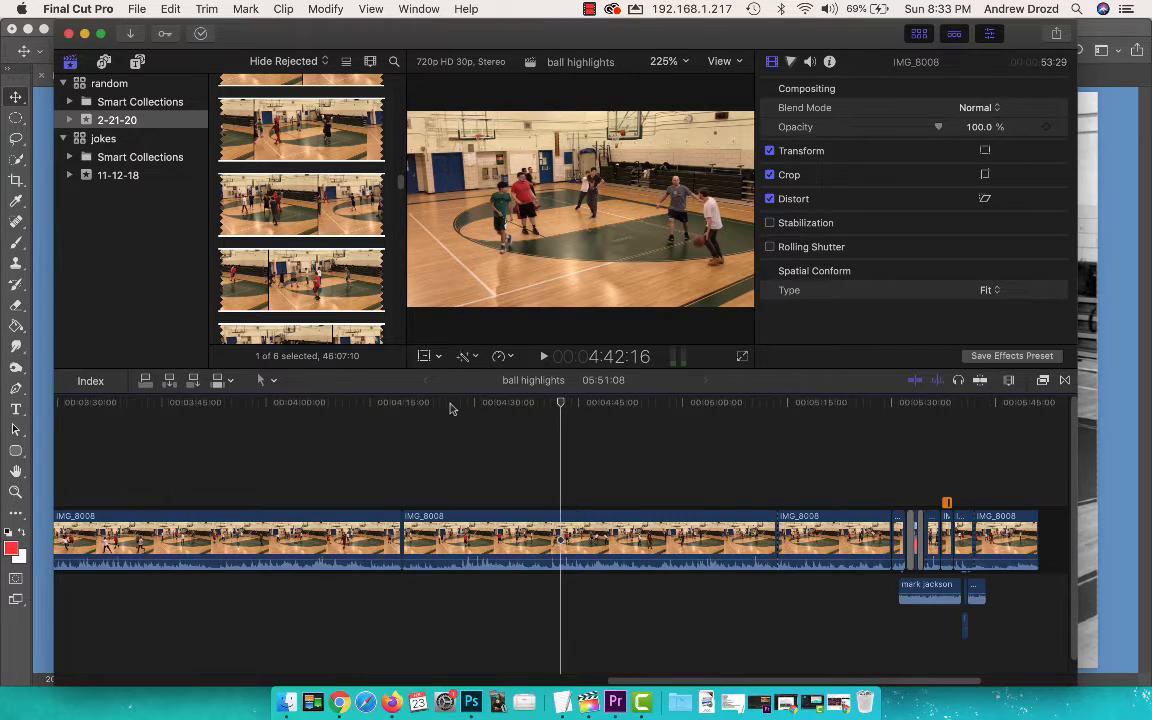
scroll(450, 408, left, 8)
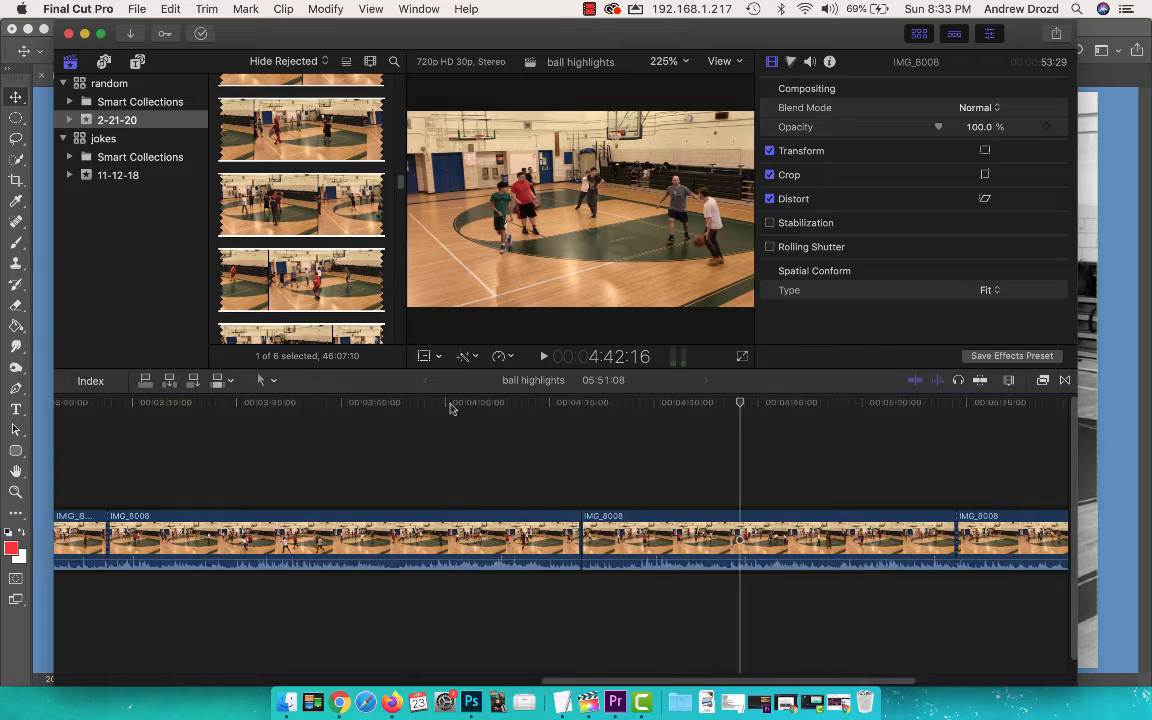
click(336, 460)
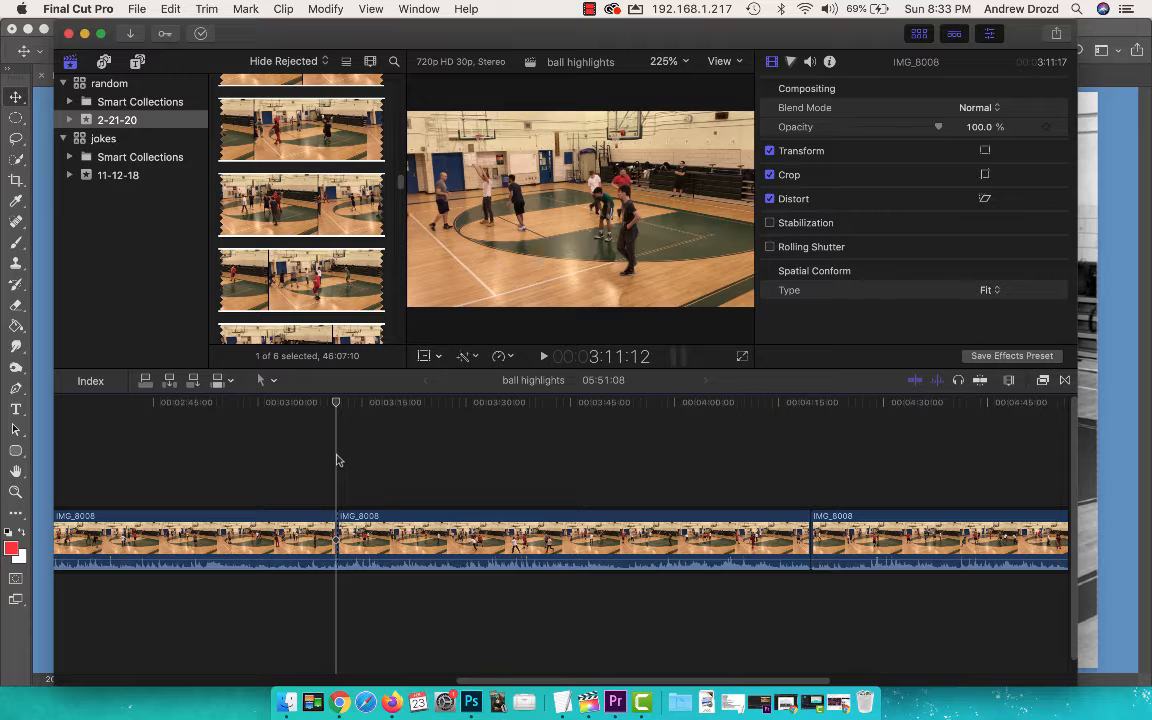
key(space)
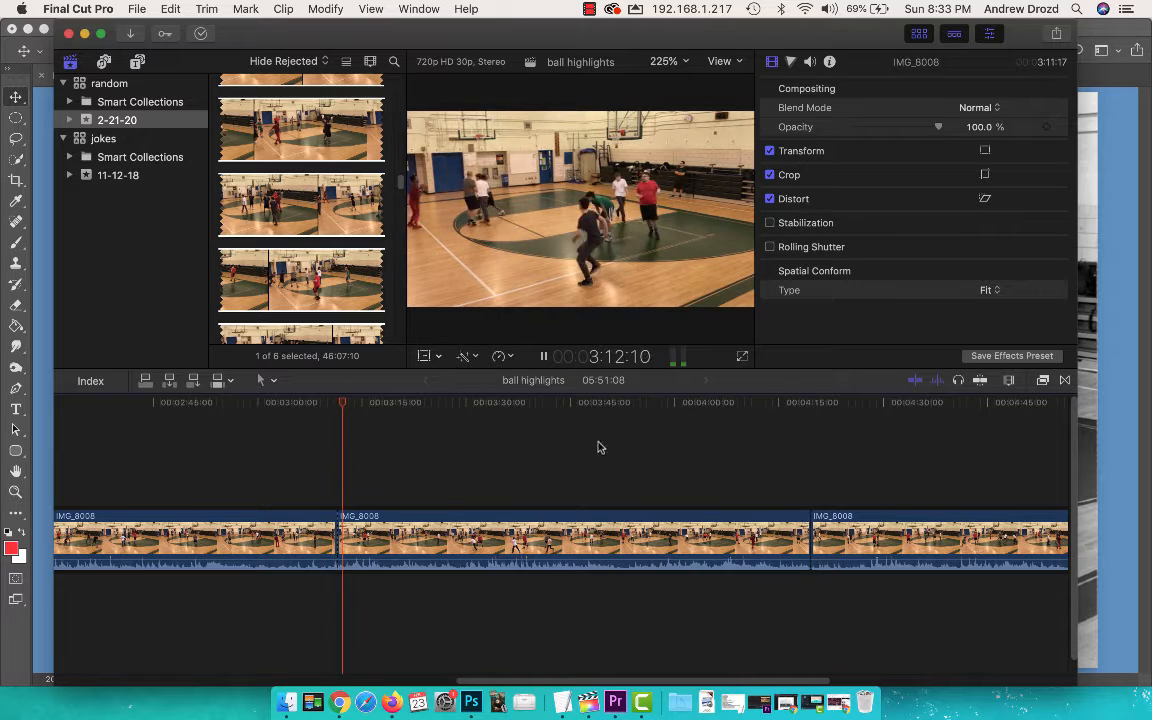
click(741, 358)
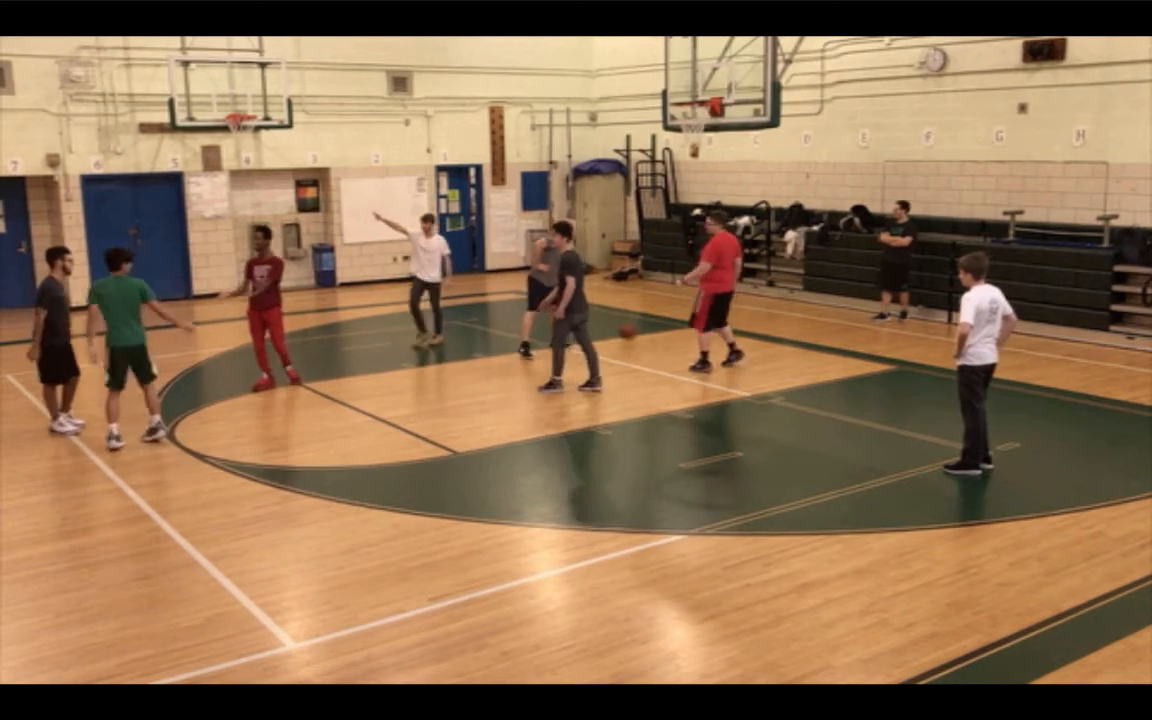
key(Escape)
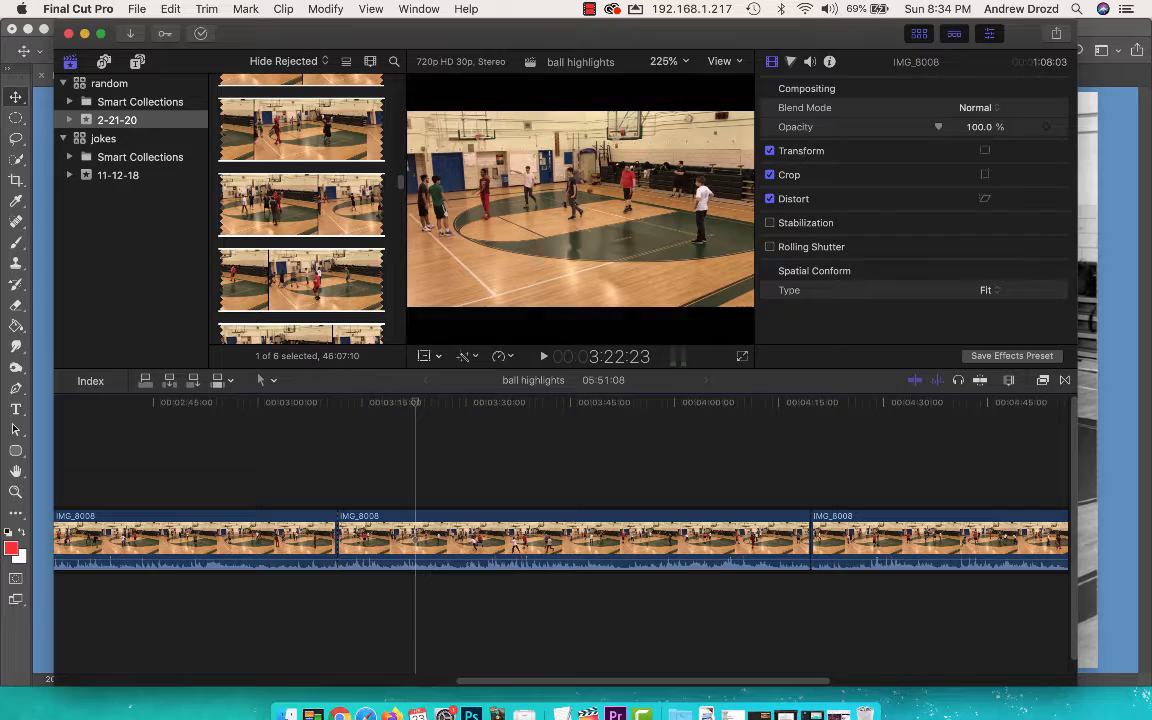
Park the playhead at 3:17:12, on the frame of the green-shirted player holding the ball.
click(397, 405)
drag(397, 410, 378, 429)
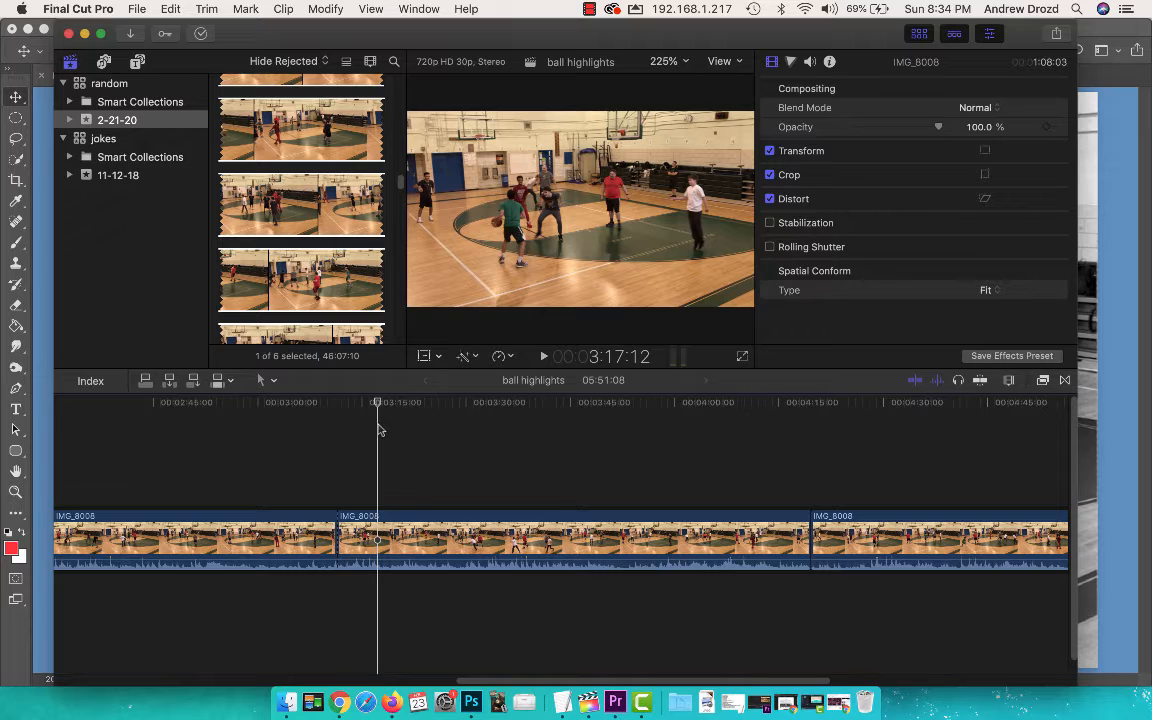
drag(378, 429, 376, 428)
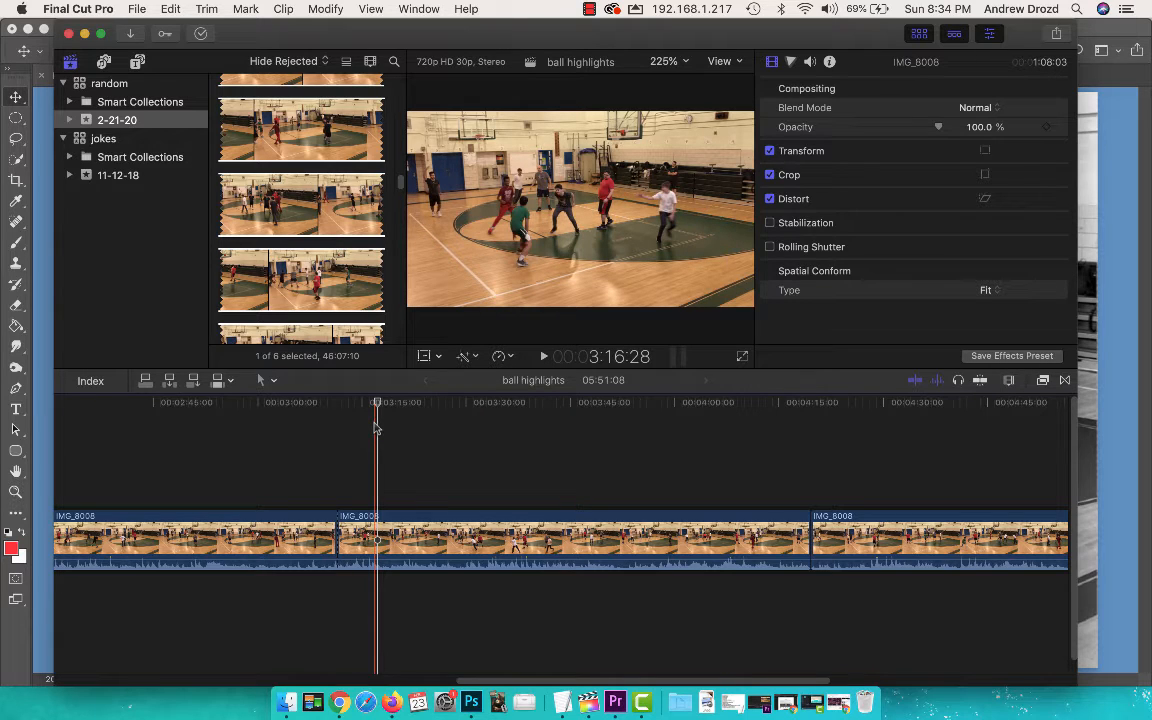
drag(376, 428, 378, 428)
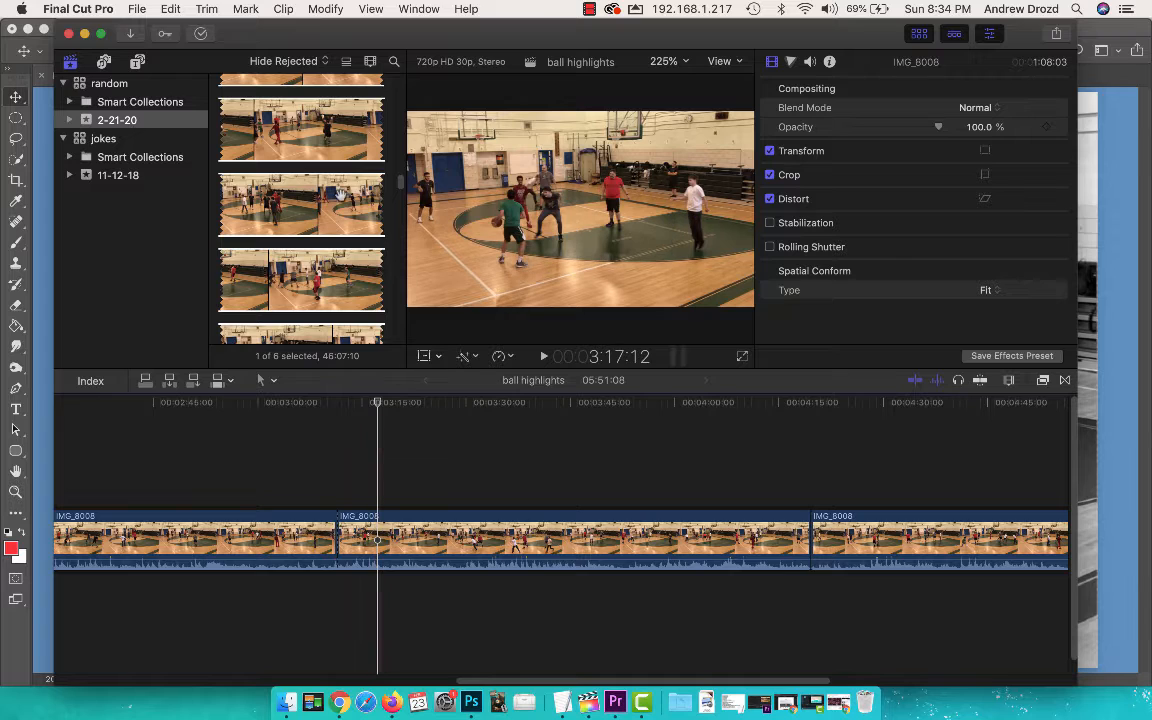
click(139, 9)
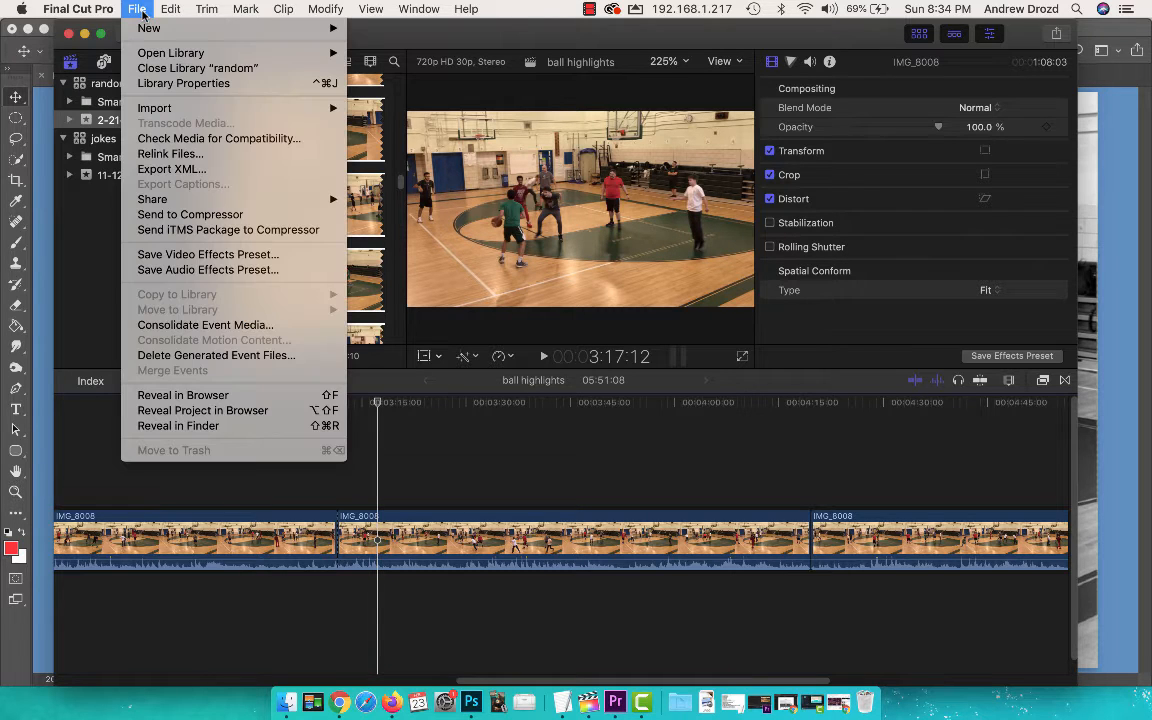
mouse_move(298, 205)
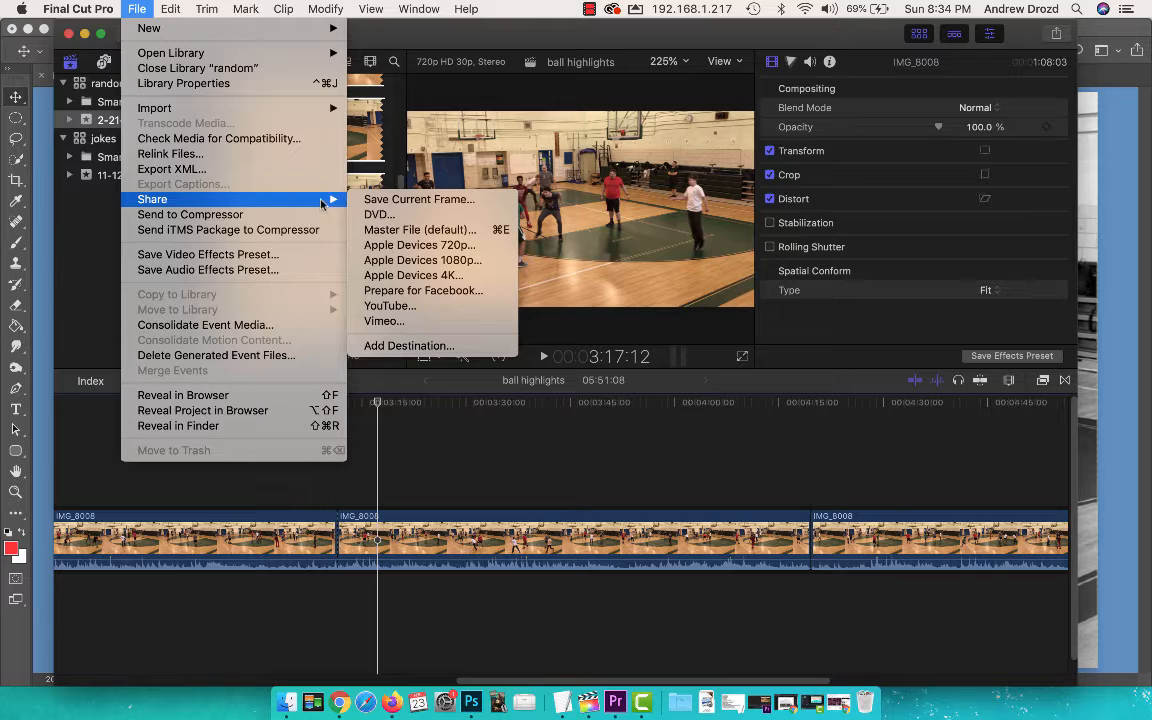
click(421, 346)
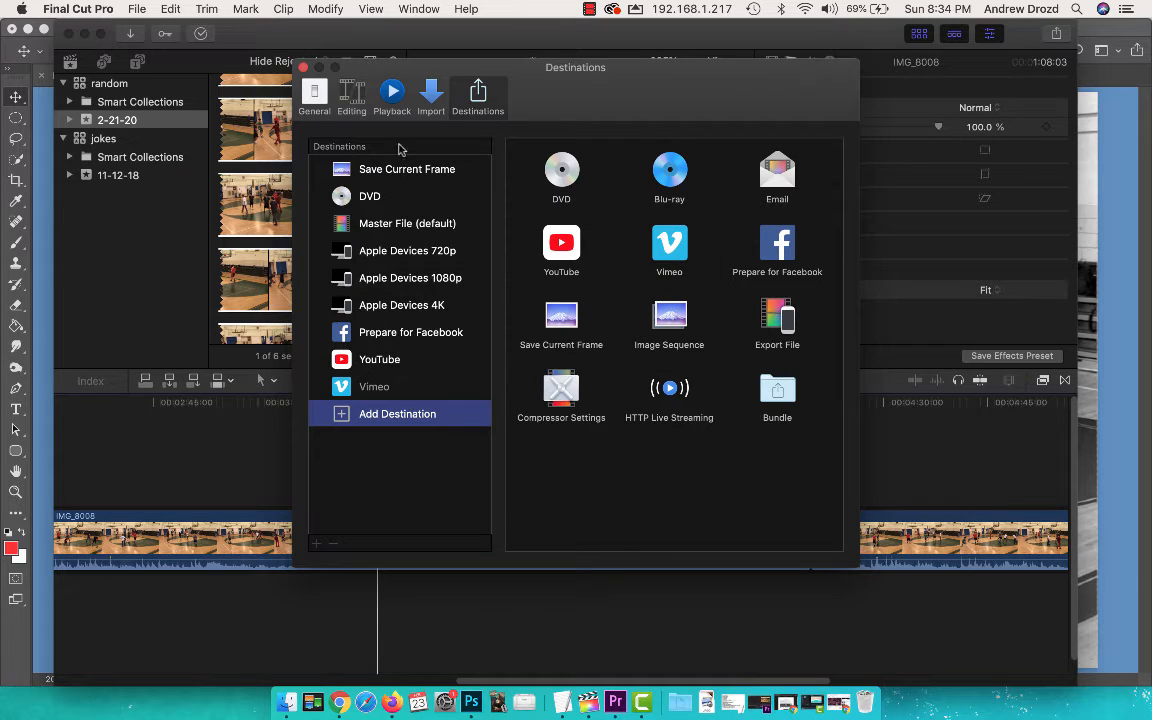
click(303, 68)
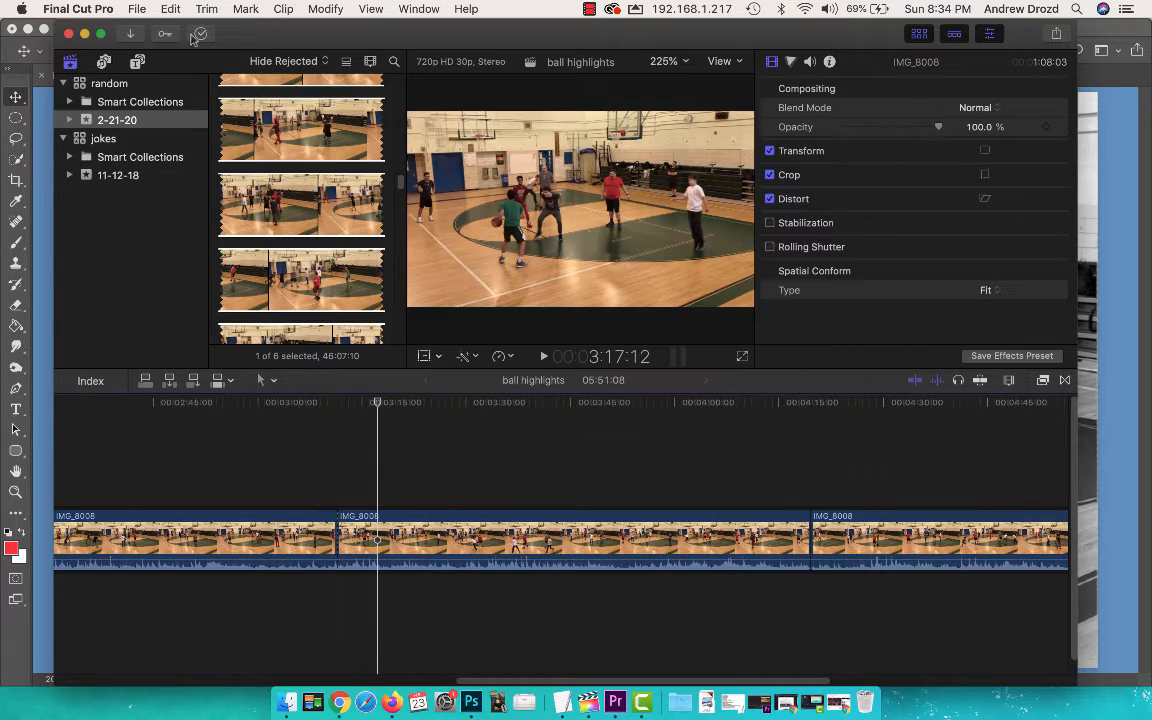
Save the current frame to the Desktop as a PSD, named with the player's first name followed by "wide open".
click(137, 9)
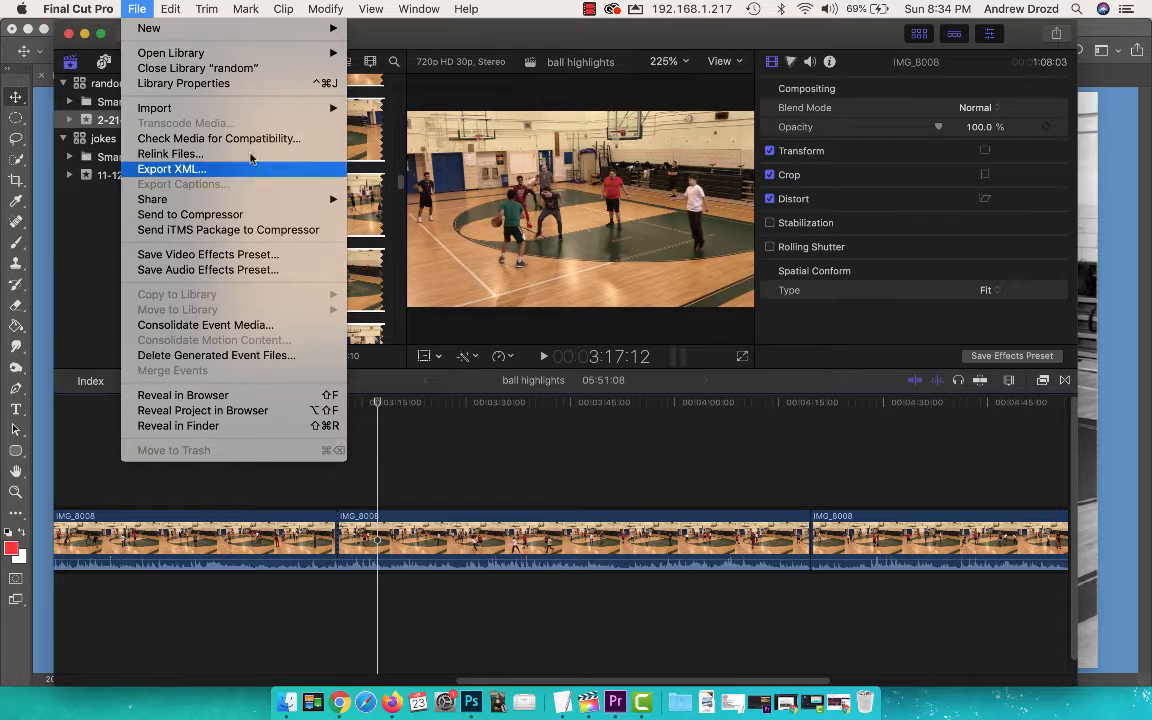
mouse_move(318, 203)
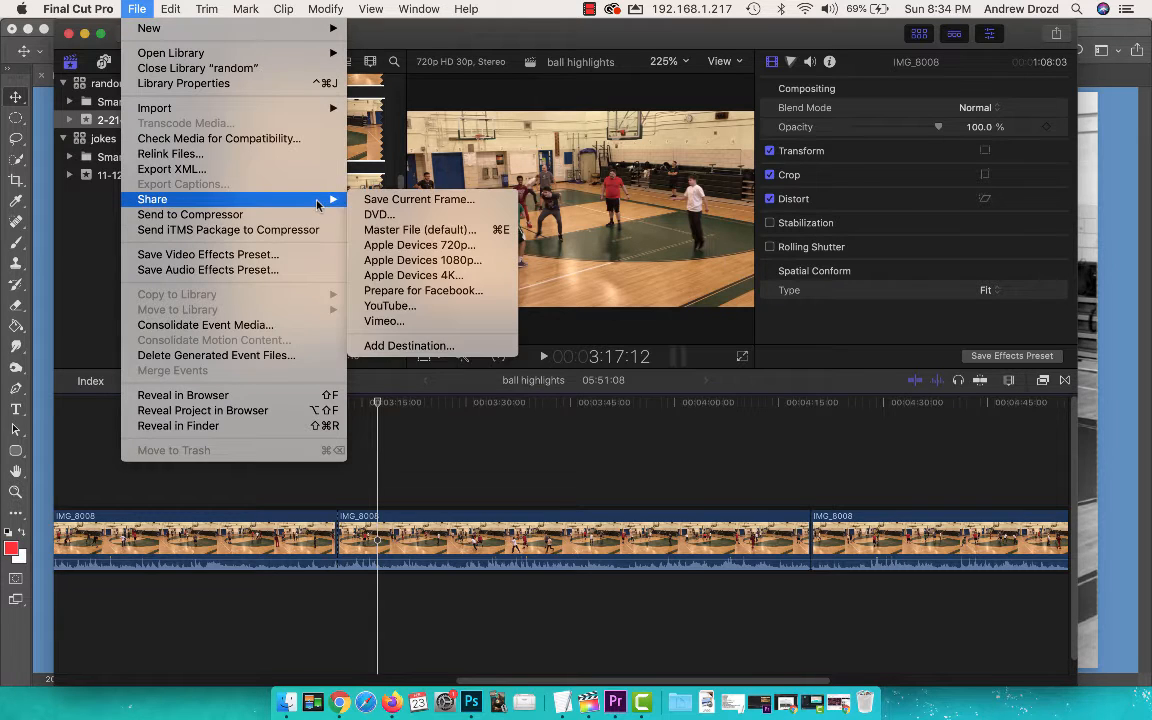
click(410, 201)
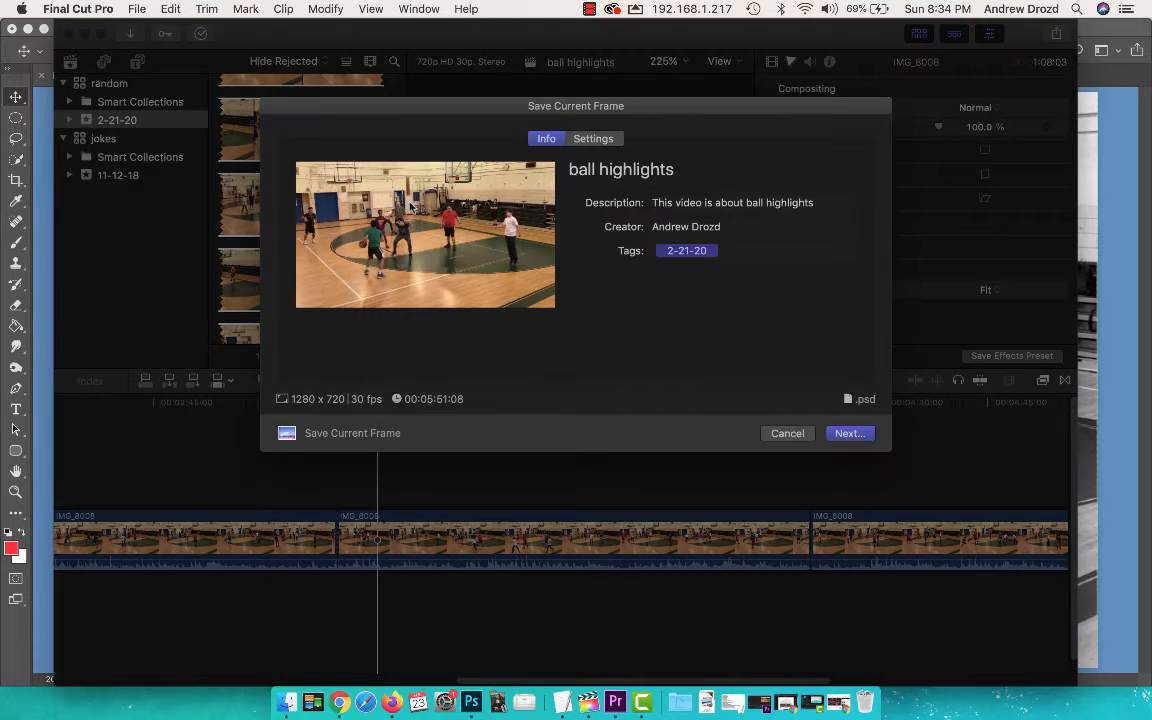
click(849, 433)
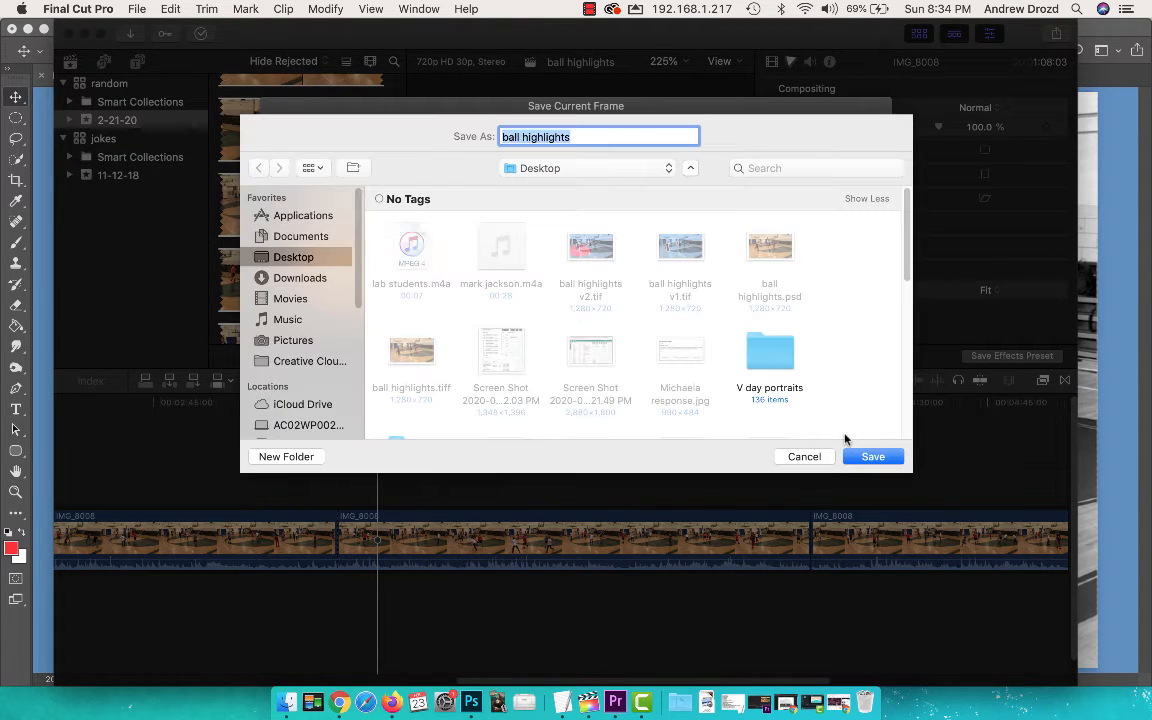
text(kris wide open)
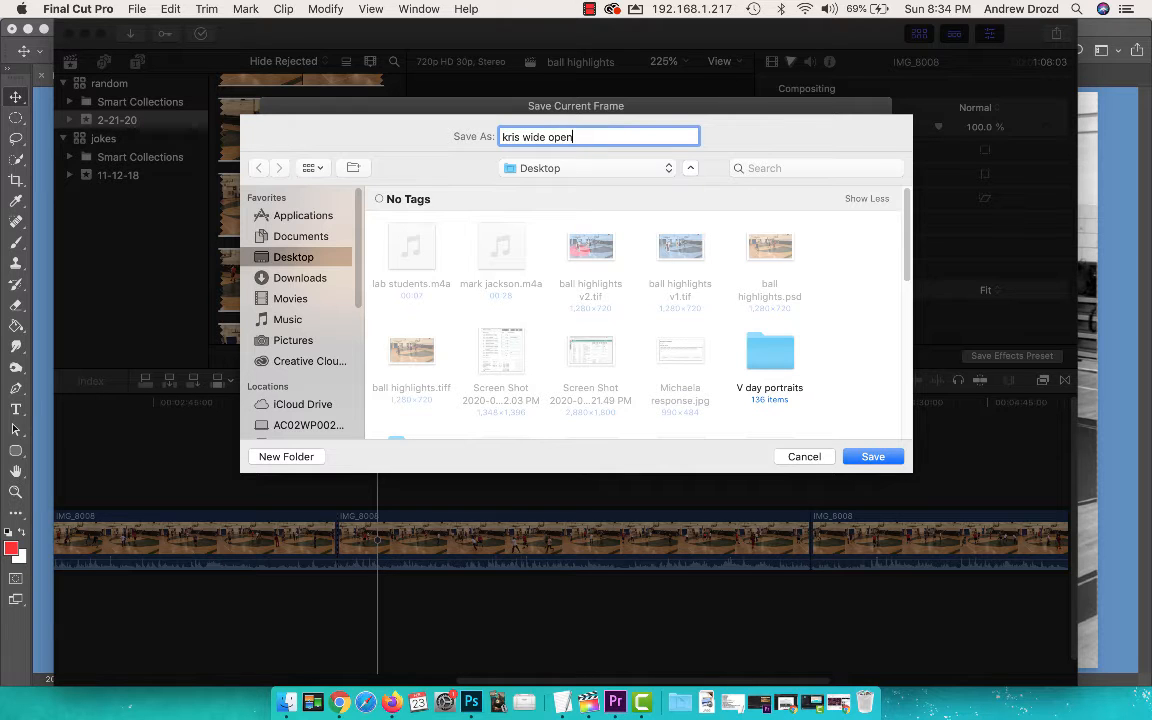
click(890, 457)
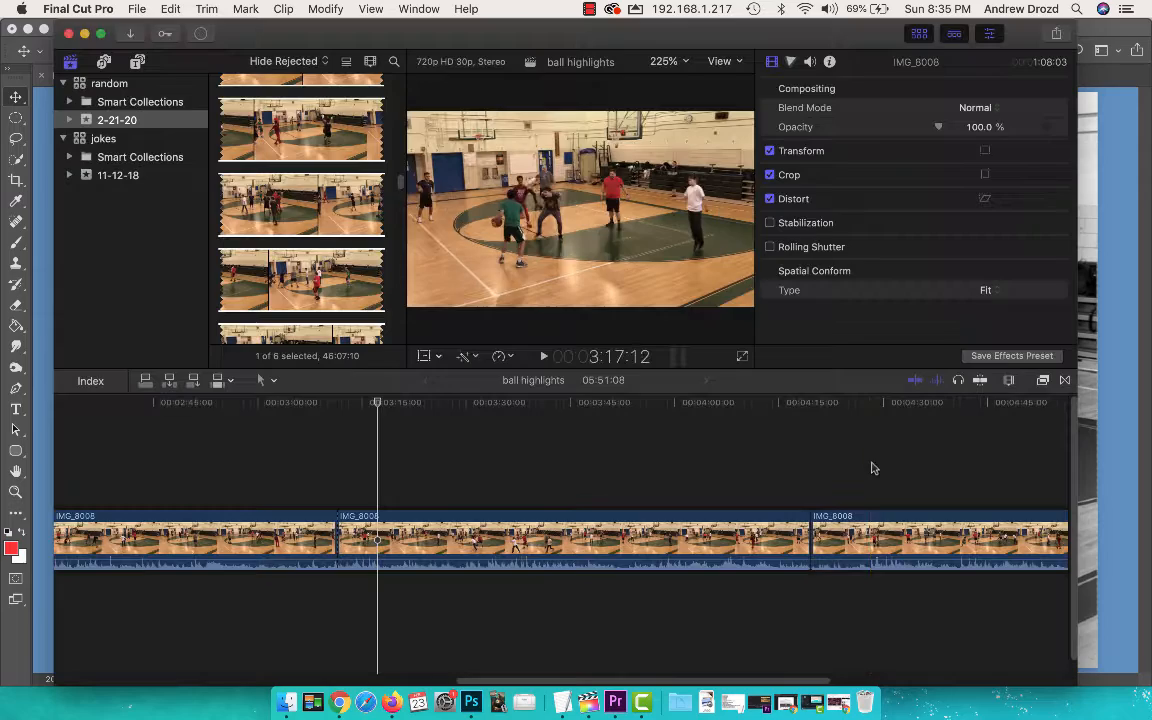
Switch to Photoshop and open the newly saved "wide open" PSD frame from the Desktop.
click(476, 688)
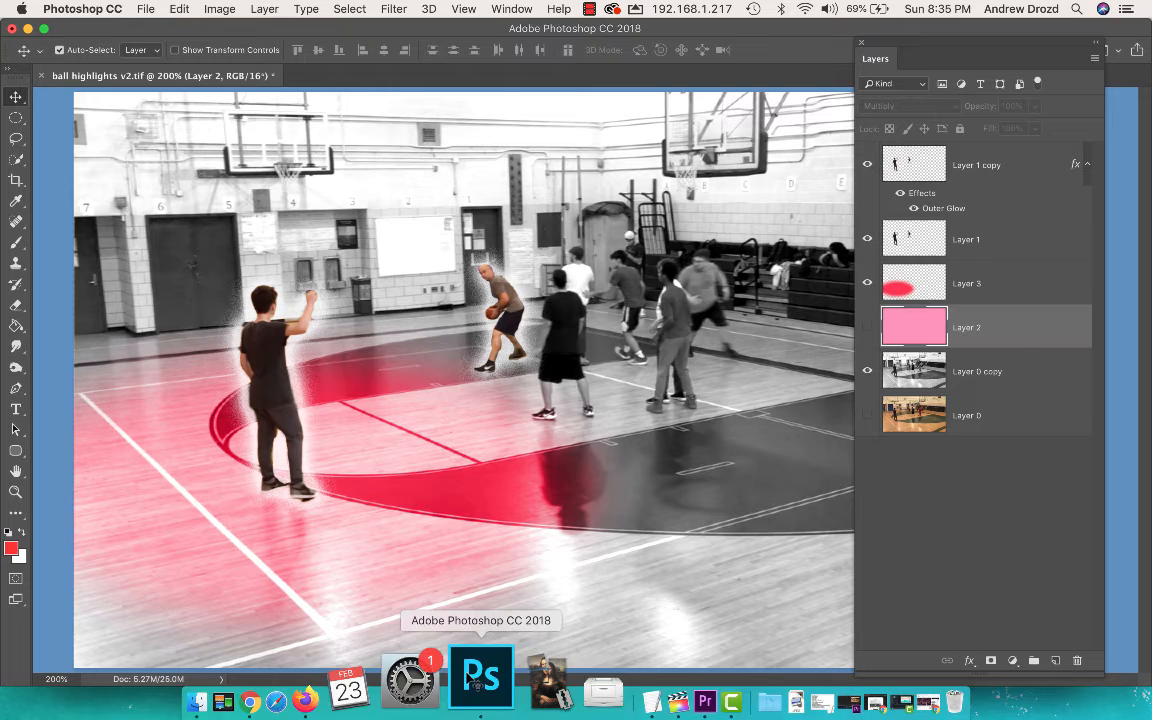
click(141, 11)
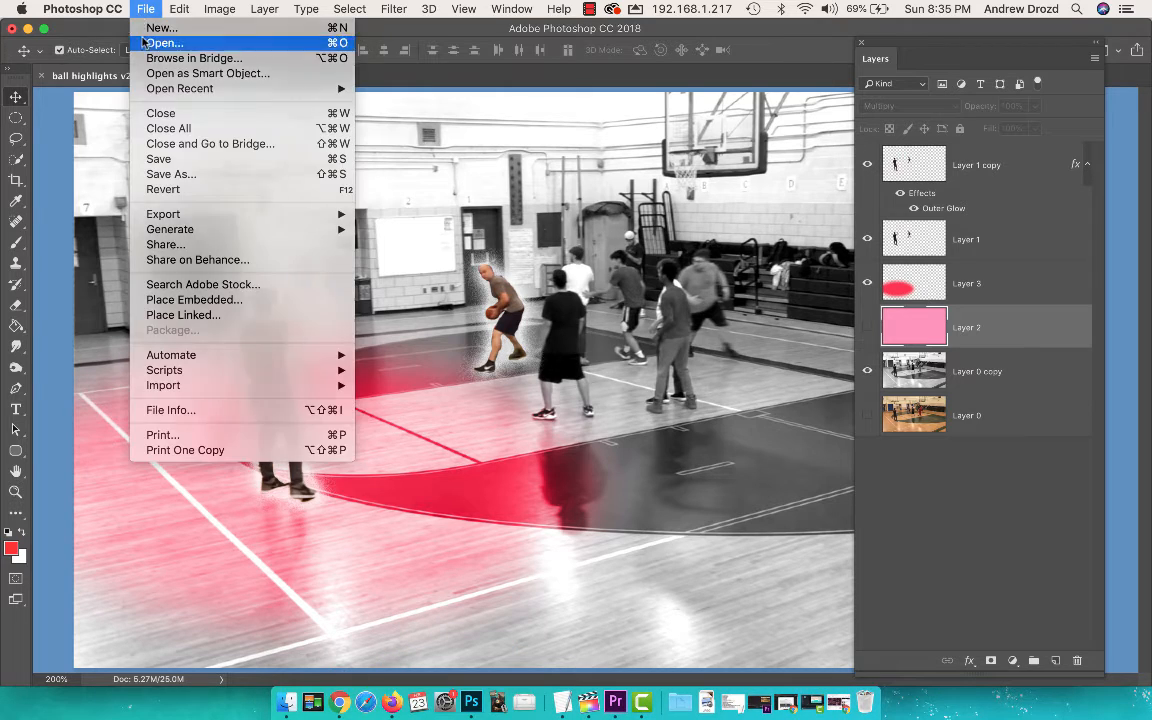
click(128, 41)
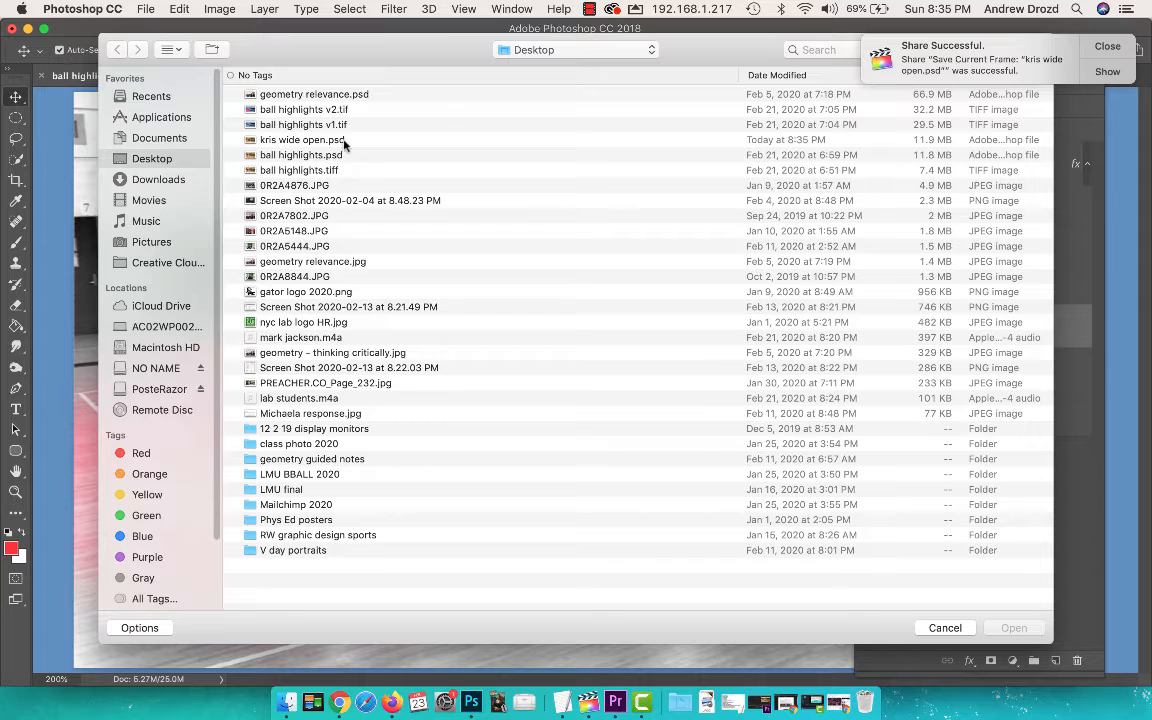
click(349, 141)
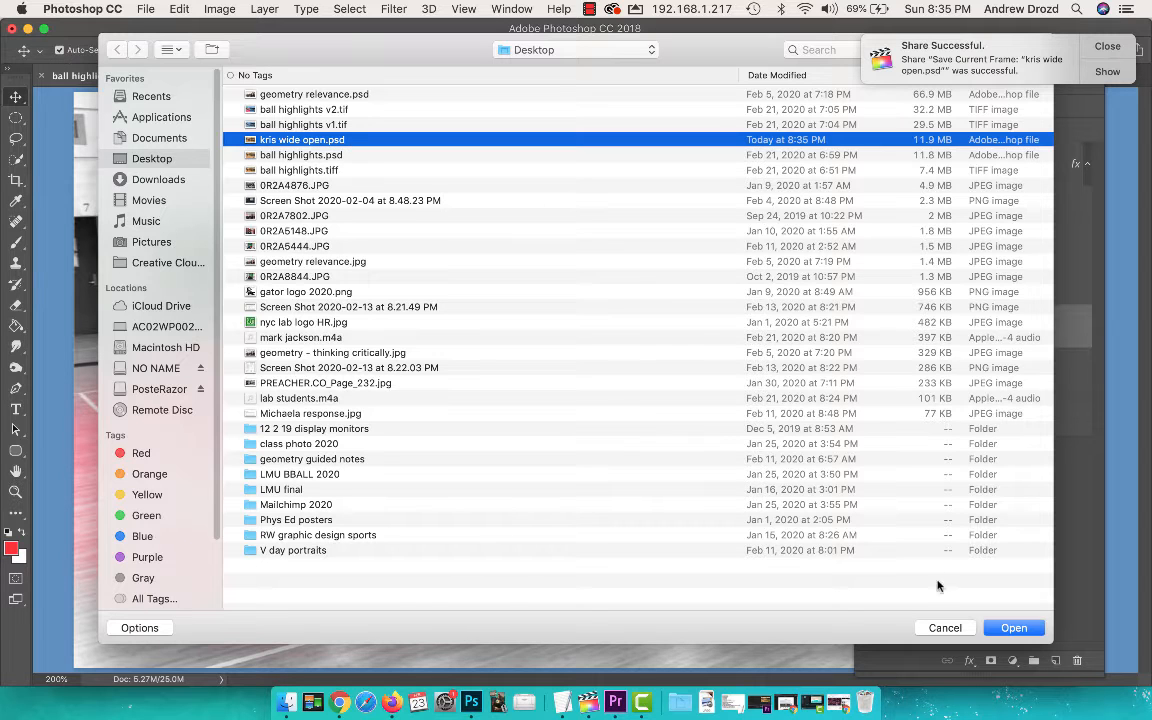
click(1006, 627)
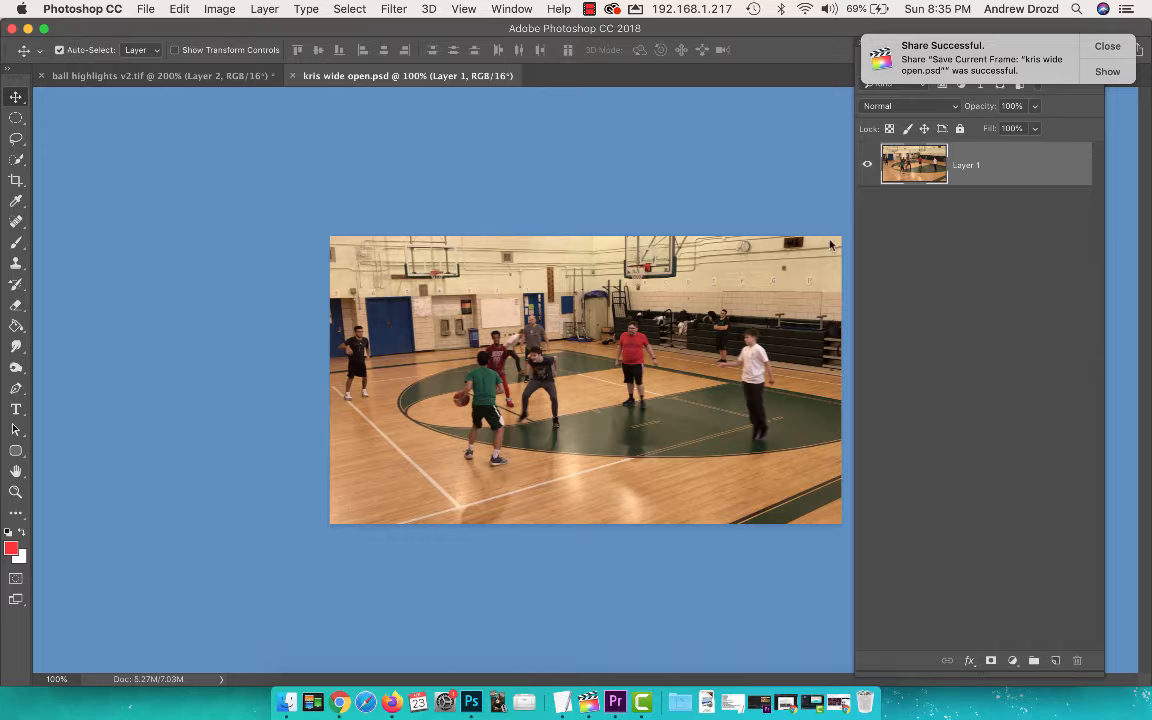
Outline the right side of the green-shirted player's torso, arm and shorts with the Polygonal Lasso tool.
key(super+equal)
key(super+equal)
key(super+equal)
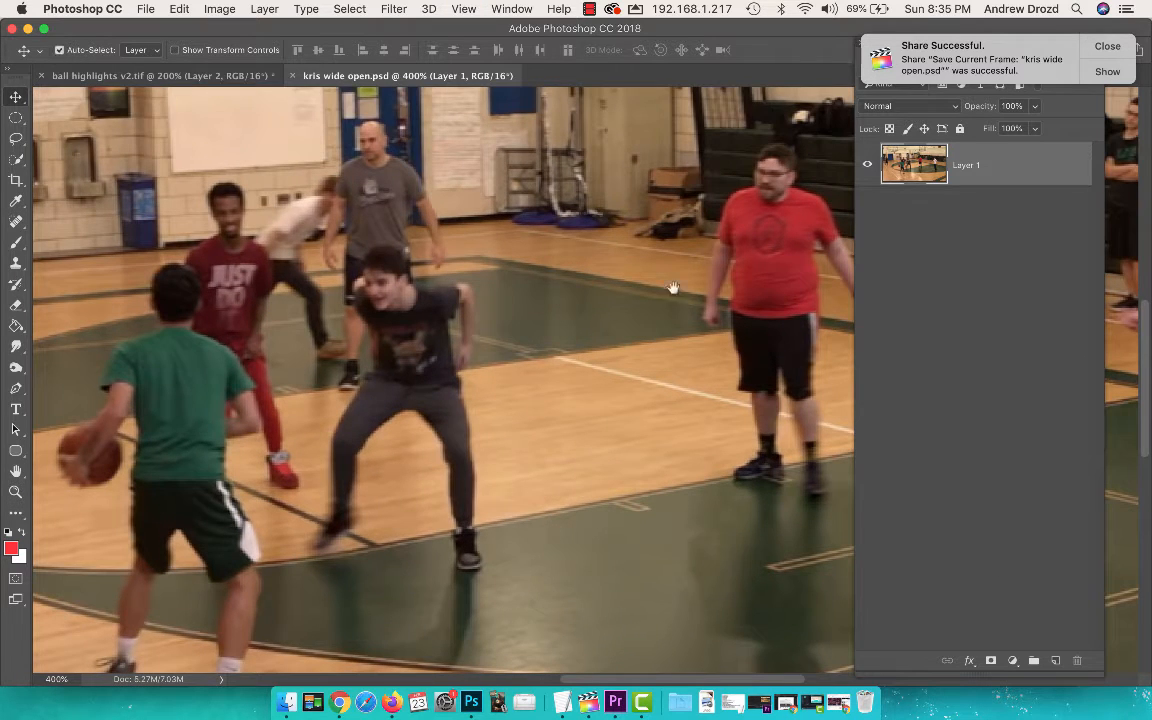
drag(282, 407, 745, 345)
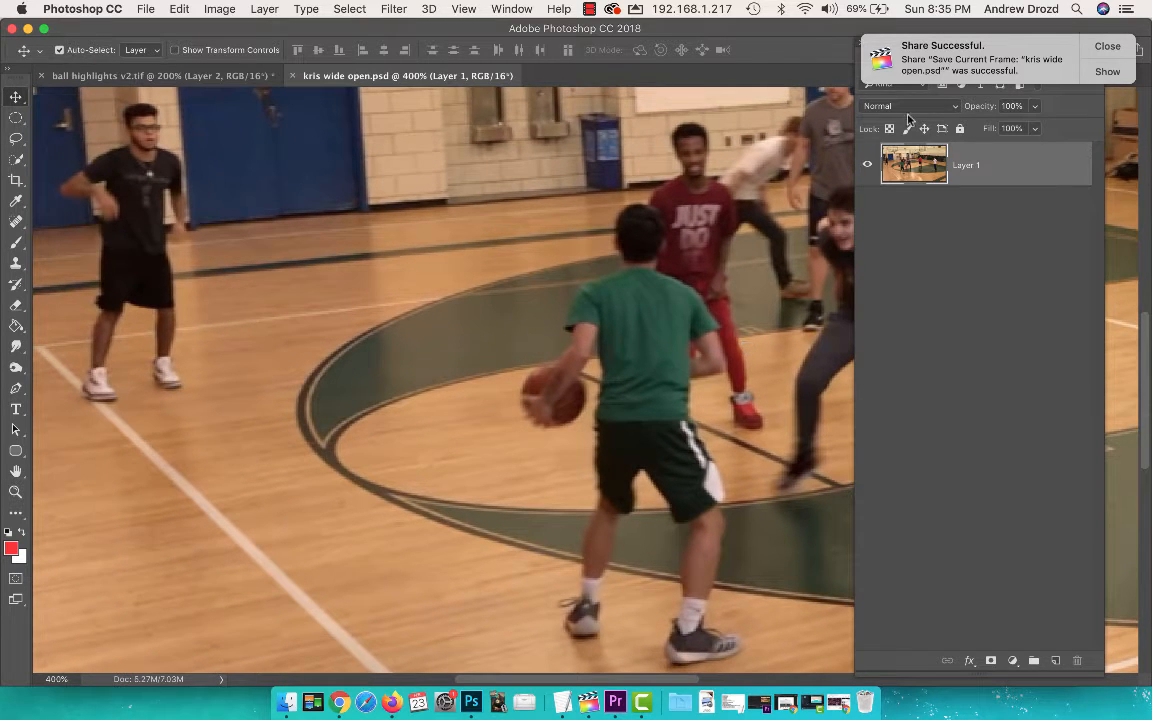
click(1105, 45)
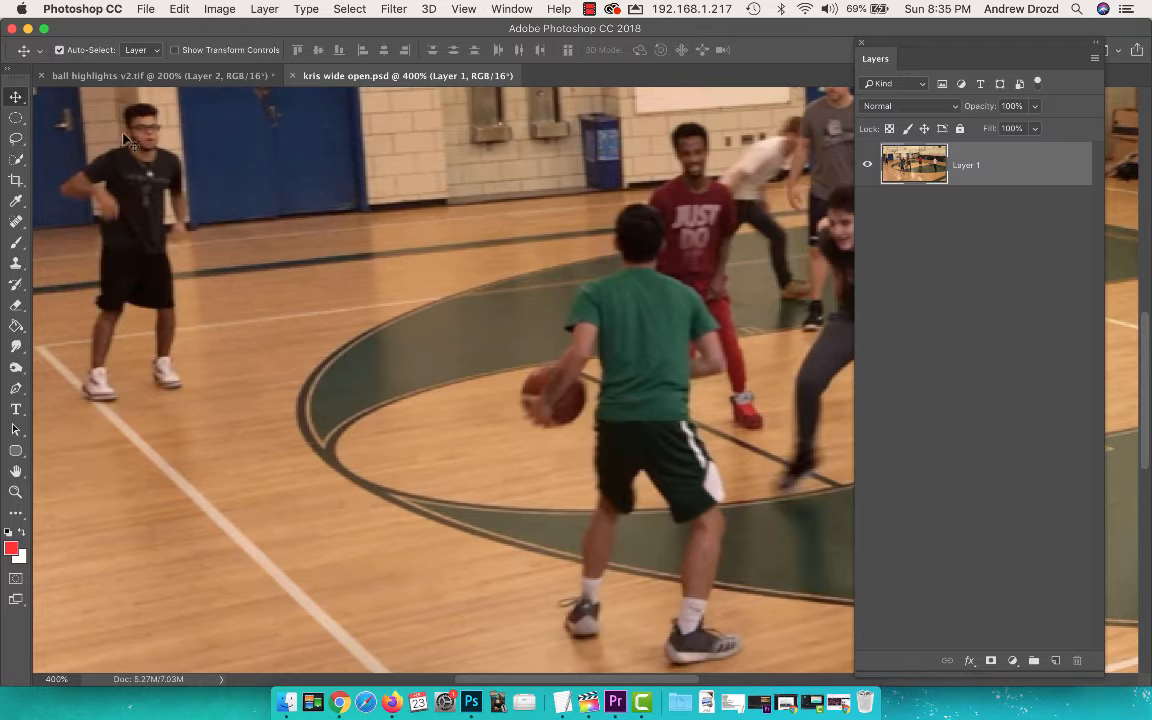
click(17, 119)
click(16, 139)
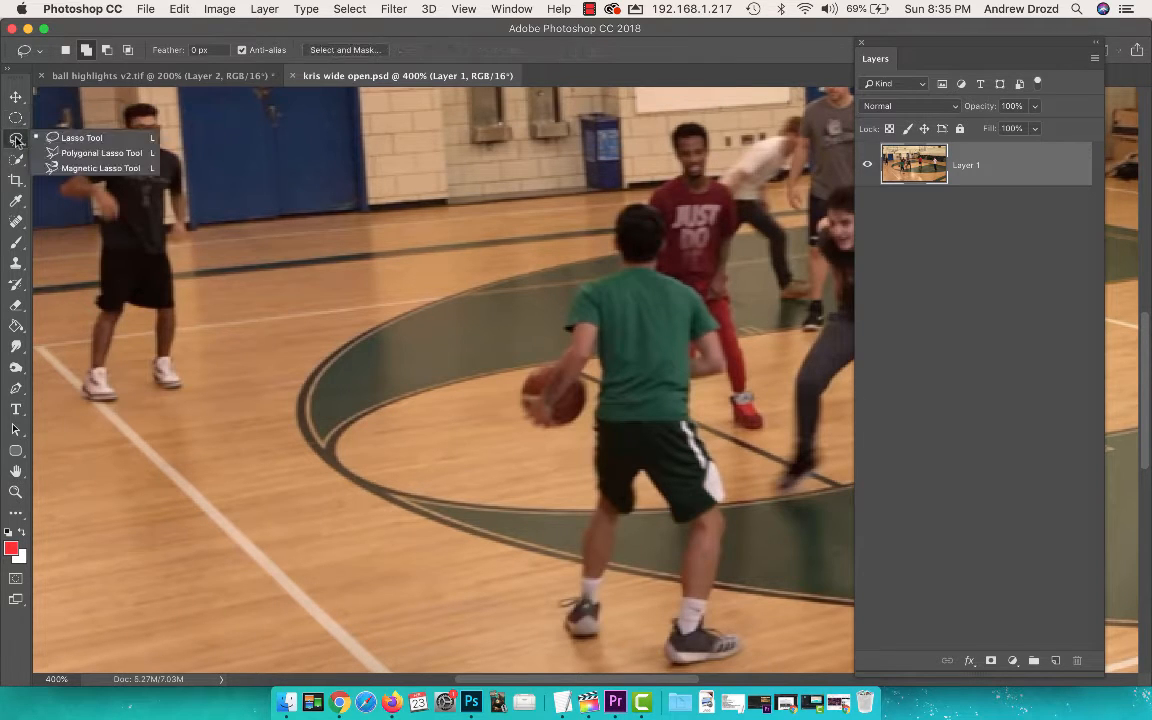
click(97, 152)
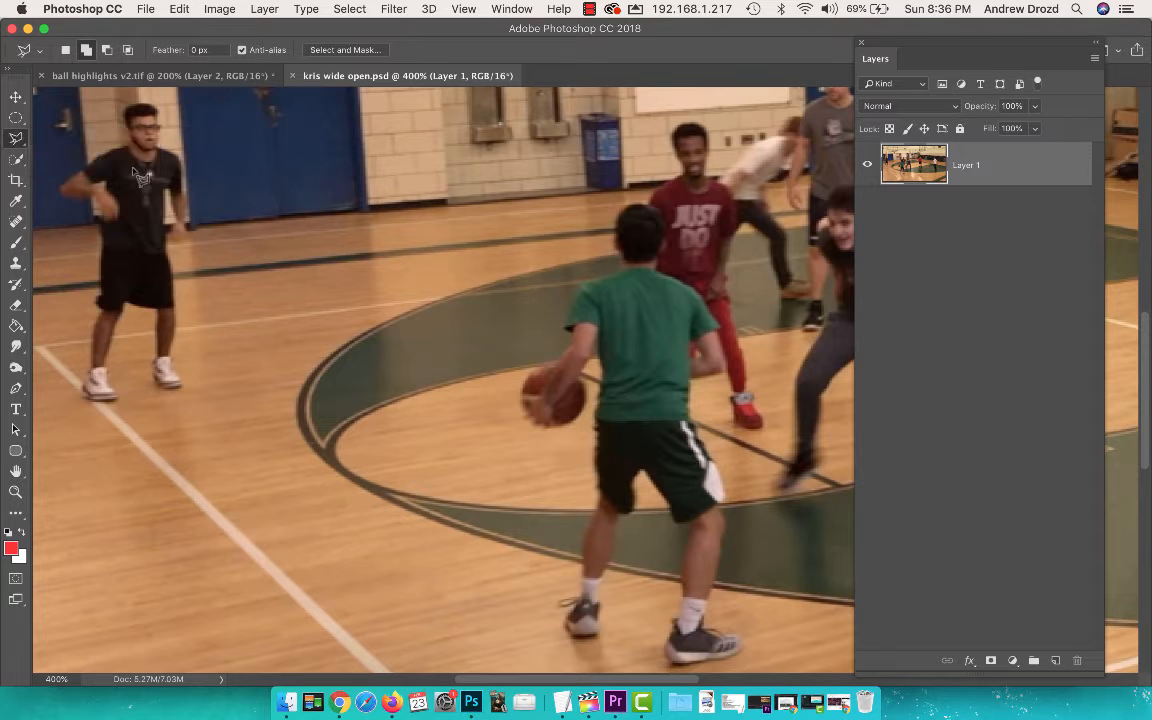
click(720, 374)
click(709, 463)
click(721, 498)
click(712, 518)
click(681, 512)
click(643, 458)
click(641, 372)
click(655, 272)
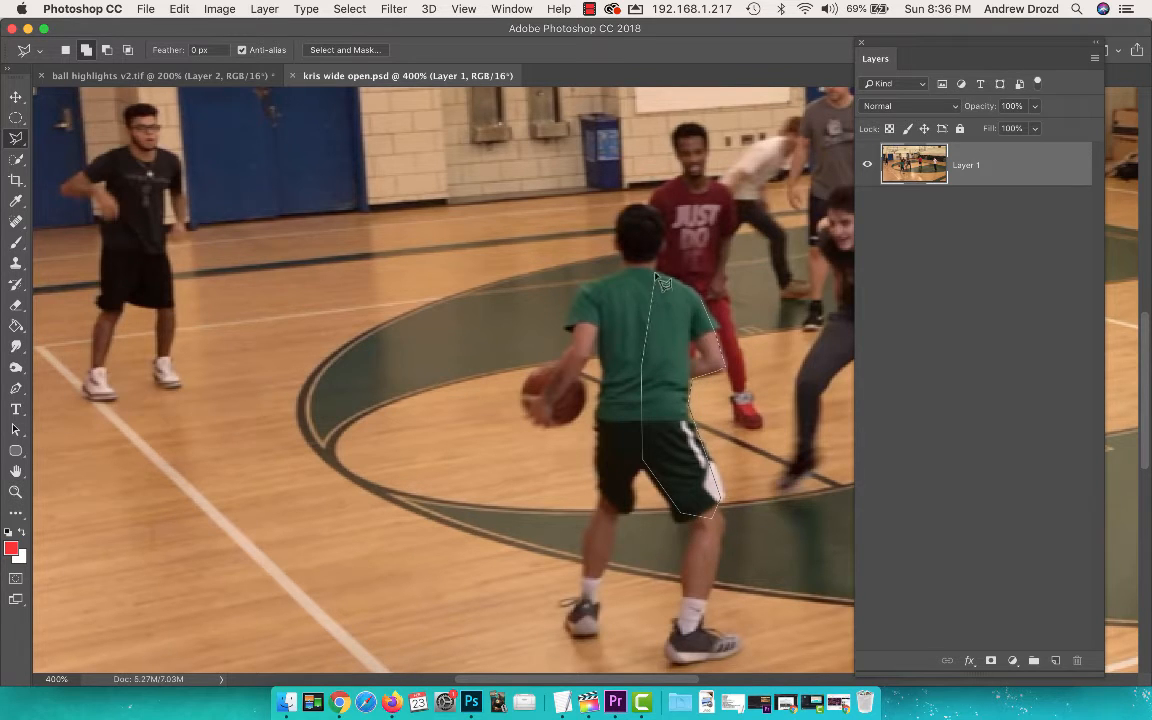
click(704, 303)
Add the green-shirted player's head, left side, legs and the ball to the selection with the freehand Lasso tool.
click(16, 138)
click(60, 122)
mouse_move(655, 220)
mouse_down()
mouse_move(607, 220)
mouse_move(615, 268)
mouse_move(521, 392)
mouse_move(545, 418)
mouse_move(577, 398)
mouse_move(600, 340)
mouse_move(605, 408)
mouse_move(571, 622)
mouse_move(597, 622)
mouse_move(641, 473)
mouse_move(690, 520)
mouse_move(682, 637)
mouse_move(697, 660)
mouse_move(728, 657)
mouse_move(716, 582)
mouse_move(722, 506)
mouse_up()
drag(674, 642, 700, 648)
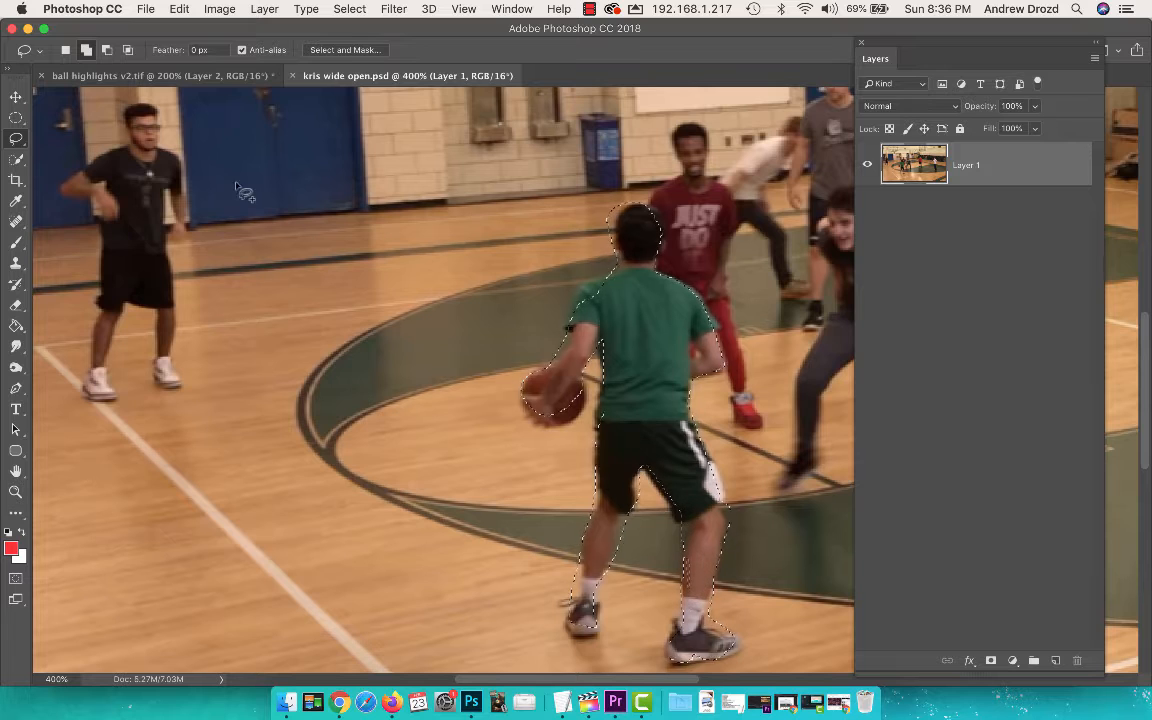
Add the black-shirted player standing by the blue doors to the selection with the Lasso tool.
mouse_move(129, 130)
mouse_down()
mouse_move(85, 152)
mouse_move(70, 190)
mouse_move(98, 222)
mouse_move(86, 348)
mouse_move(106, 410)
mouse_up()
mouse_move(100, 362)
mouse_down()
mouse_move(127, 301)
mouse_move(156, 314)
mouse_move(172, 386)
mouse_up()
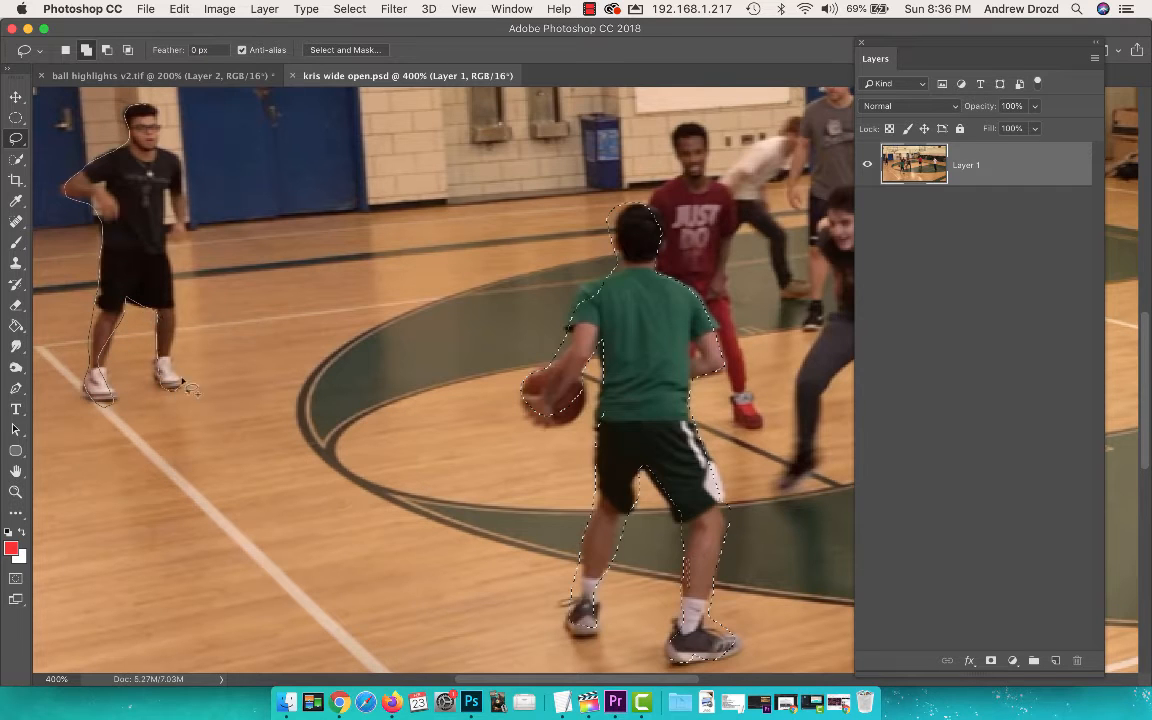
mouse_move(176, 300)
mouse_down()
mouse_move(169, 243)
mouse_move(185, 232)
mouse_move(186, 200)
mouse_move(127, 106)
mouse_up()
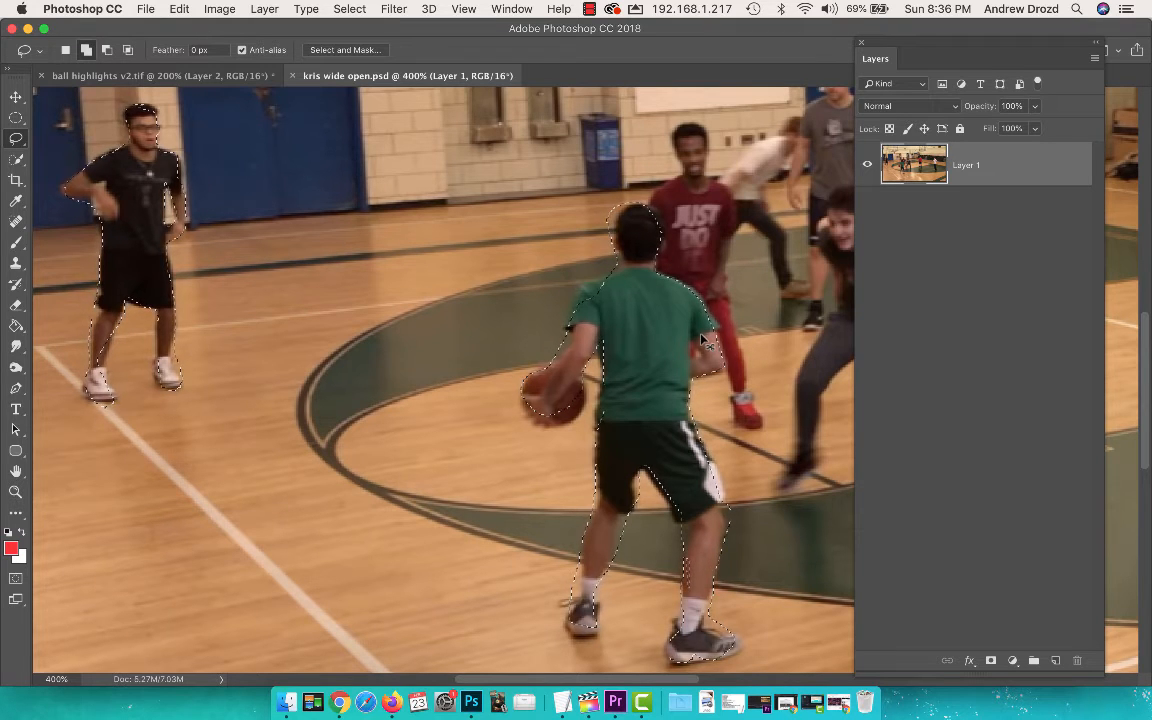
Copy the two selected players onto a new layer and make Layer 1 the active layer.
key(super+j)
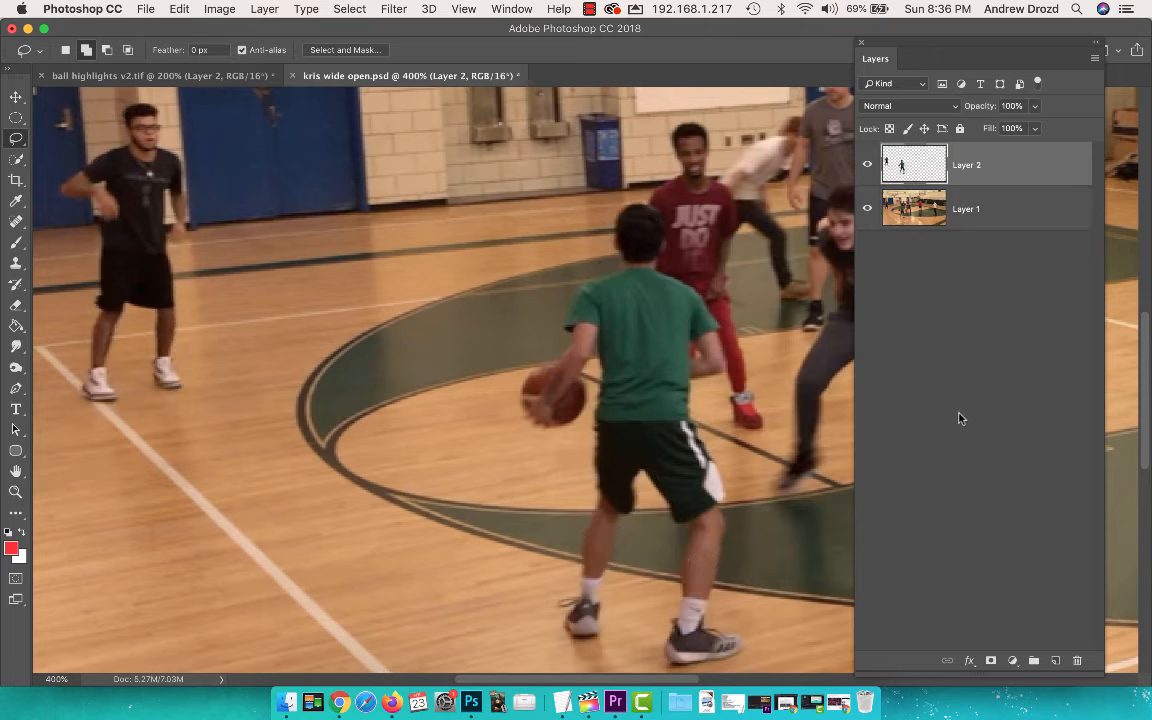
click(914, 216)
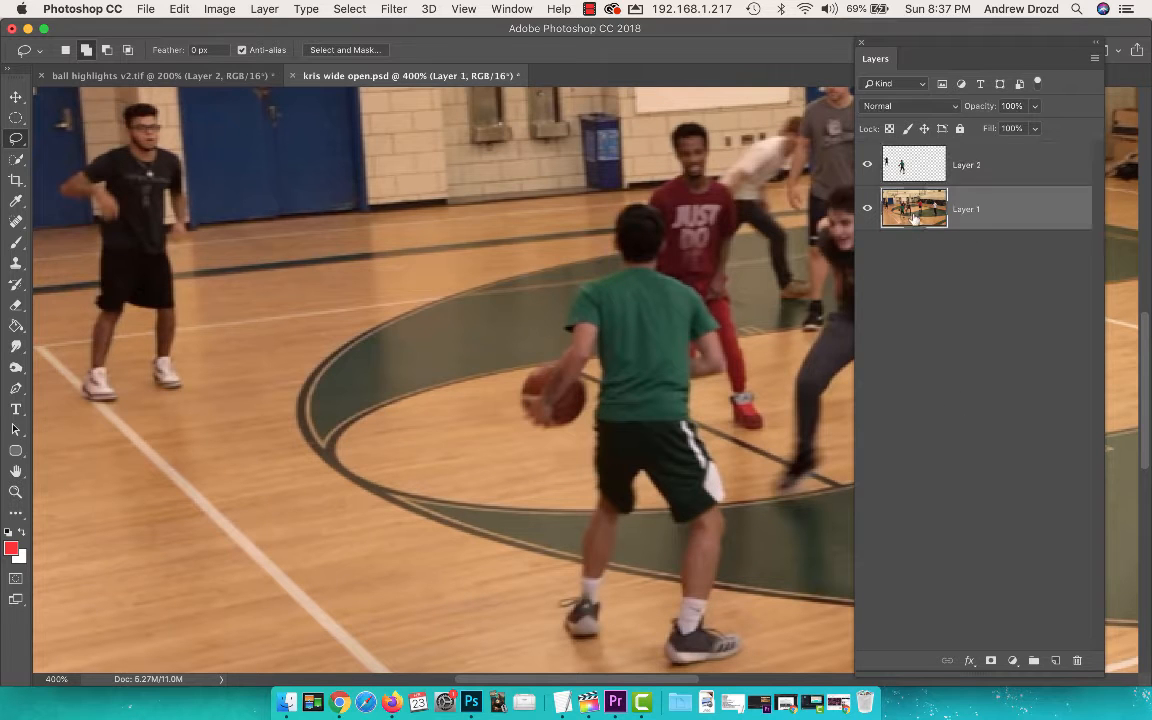
Desaturate Layer 1 and brighten its highlights with Levels, setting the white input level to 195.
key(super+shift+u)
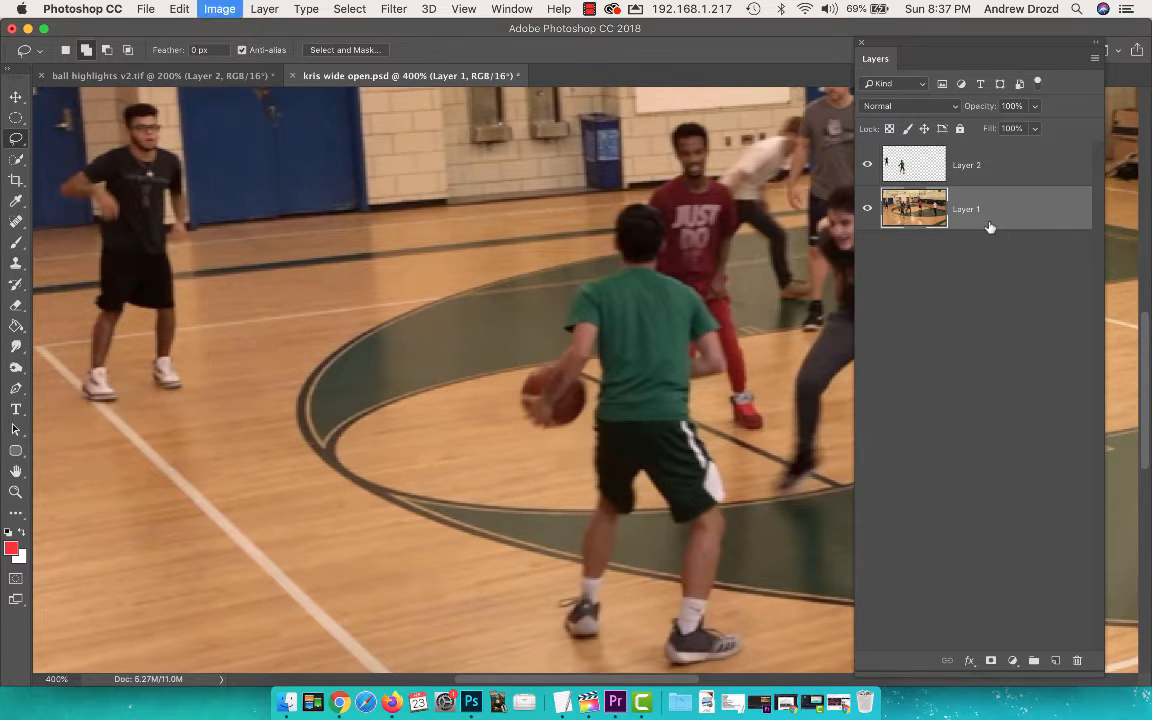
key(super+minus)
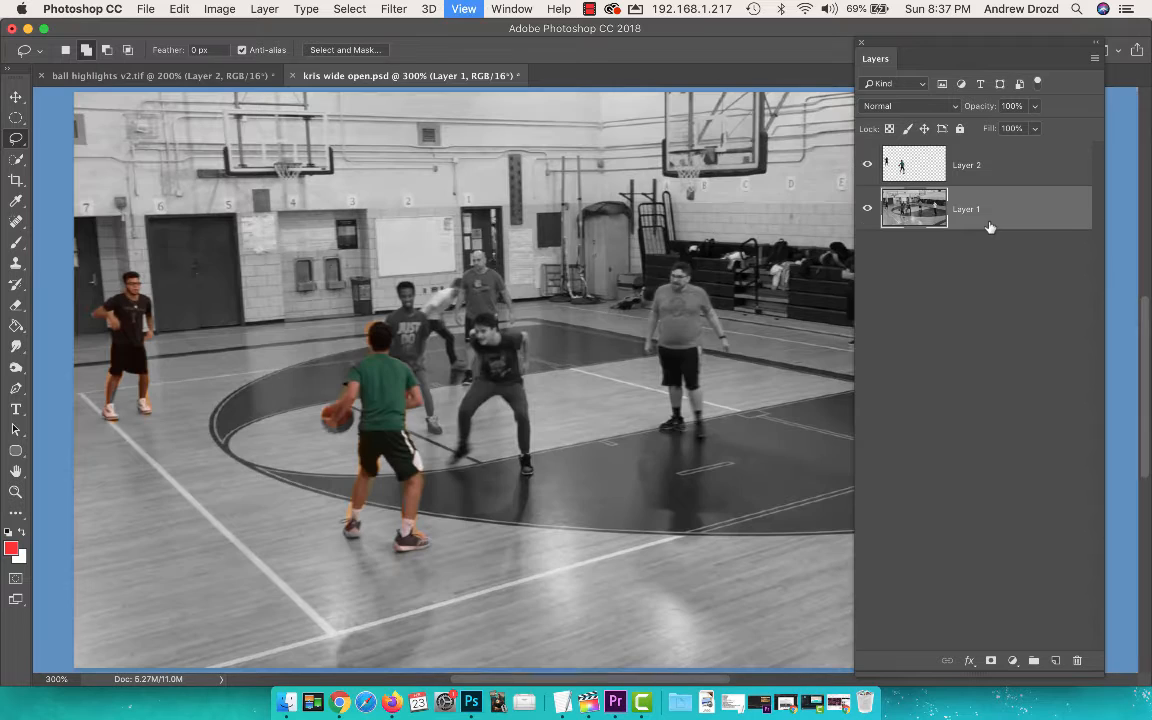
key(super+l)
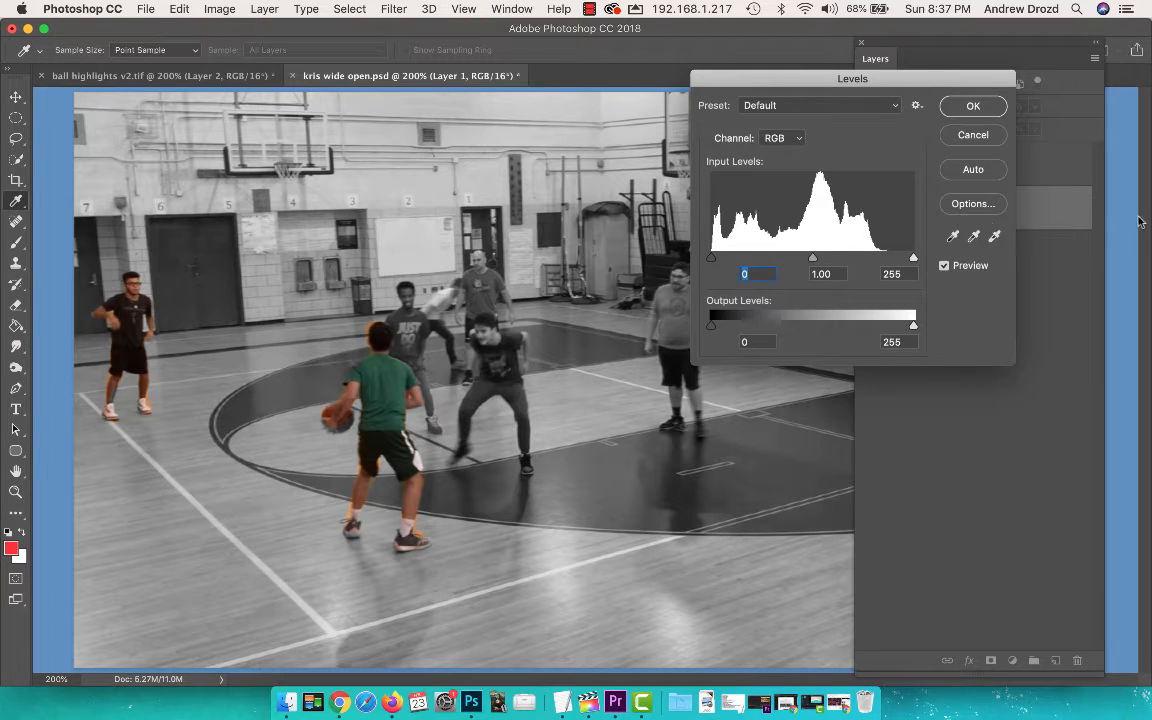
drag(912, 259, 866, 262)
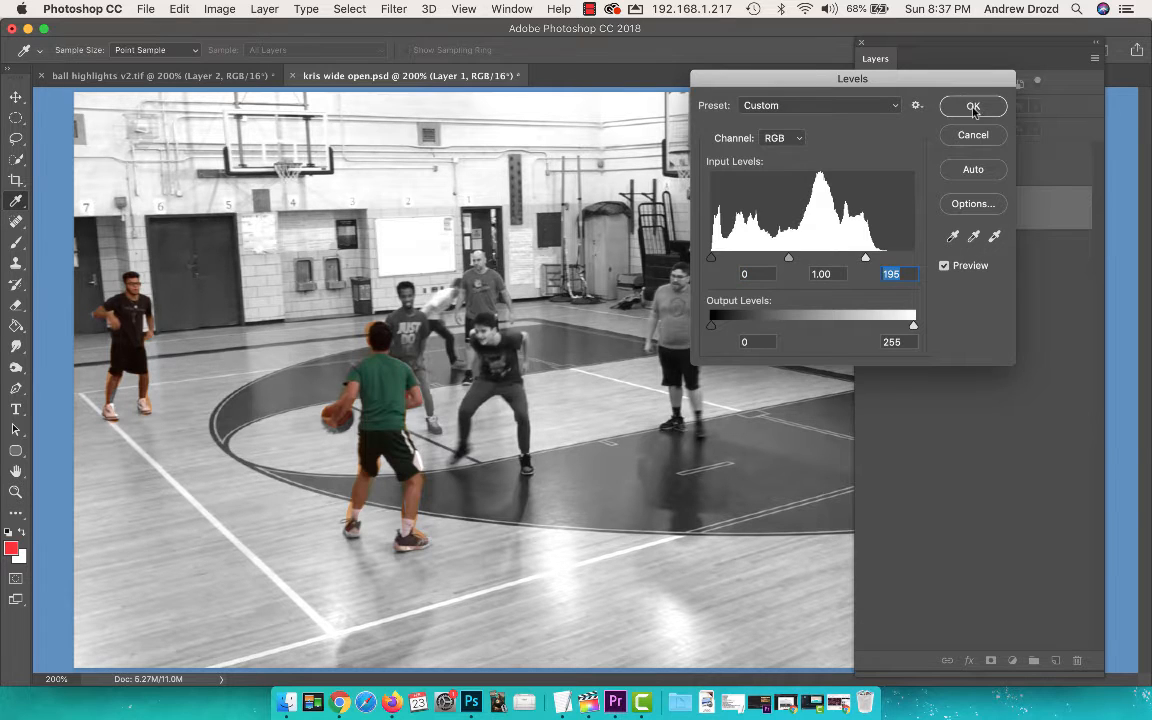
click(973, 107)
Add a new layer above Layer 1 and fill it with bright green (#5fff4e) using the Paint Bucket.
click(1055, 661)
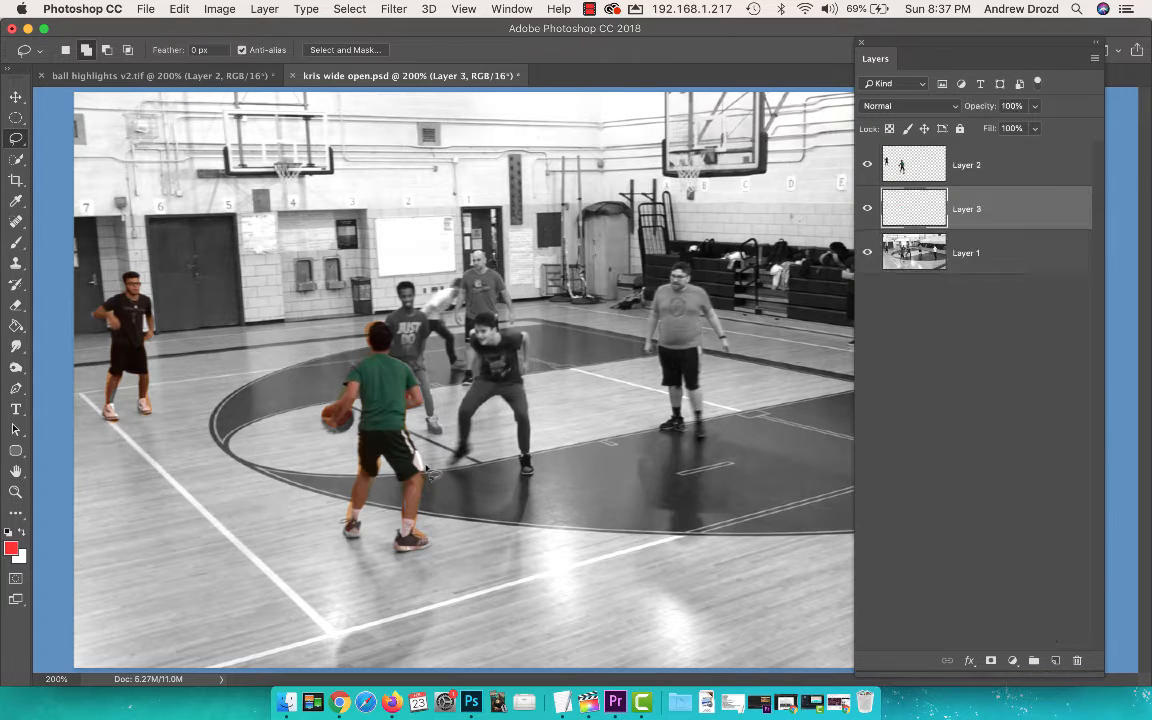
click(11, 548)
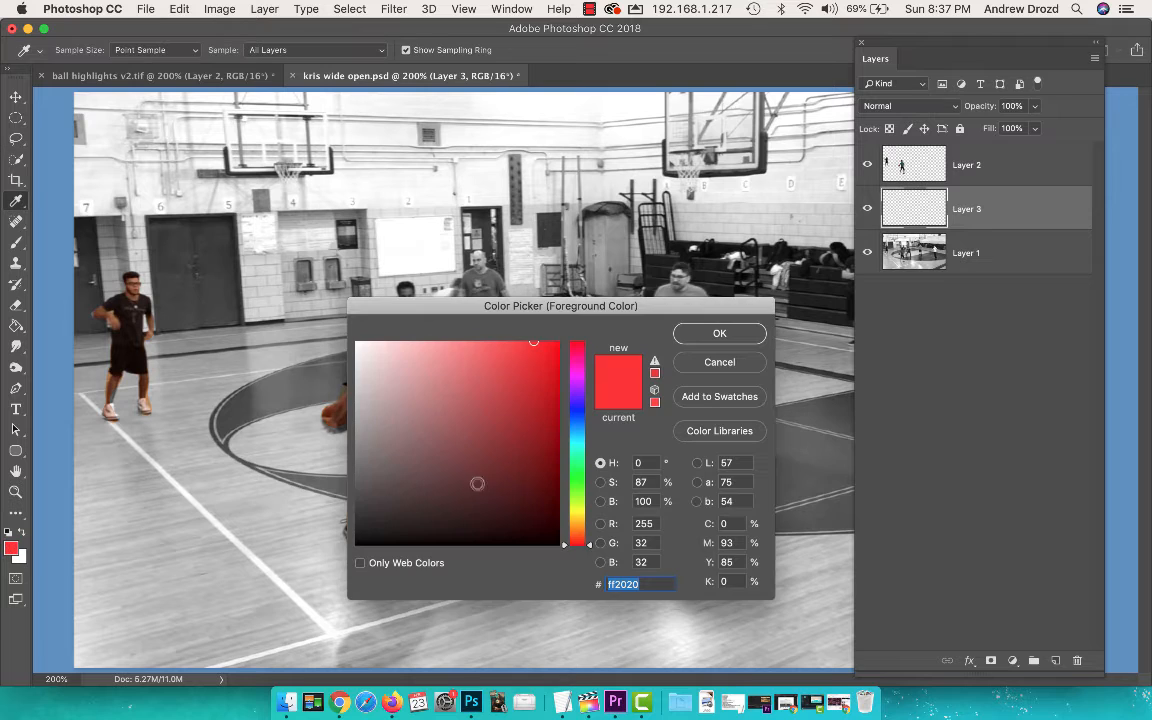
click(578, 484)
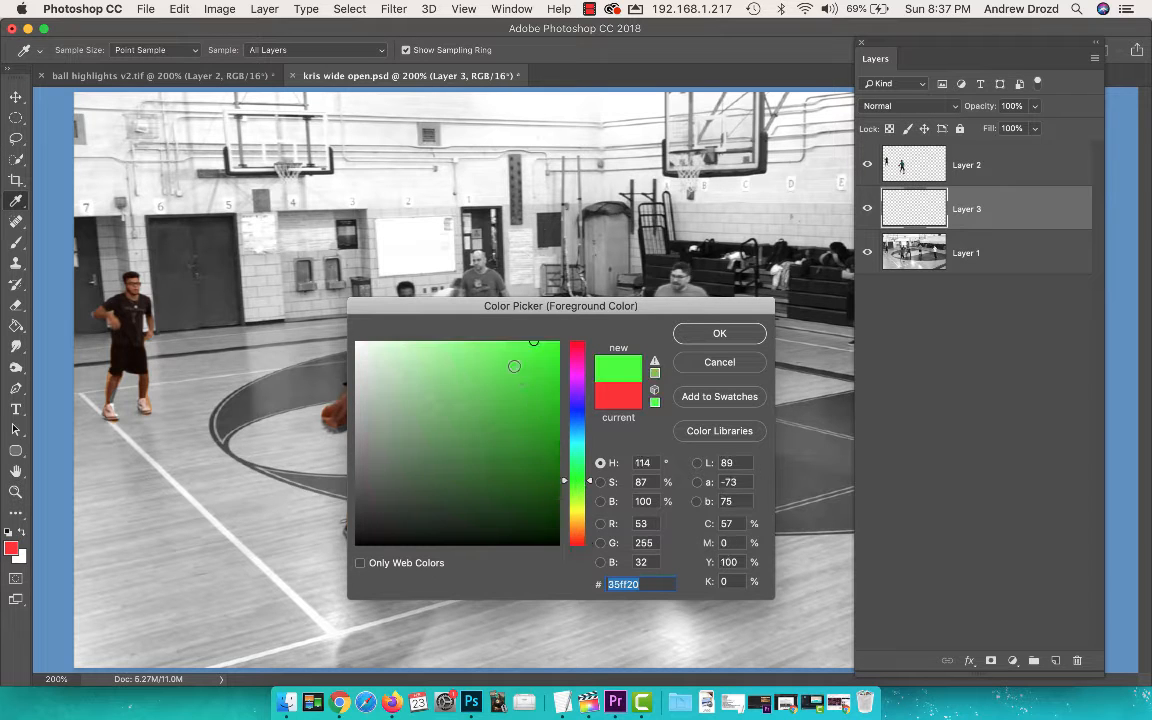
click(497, 342)
click(716, 338)
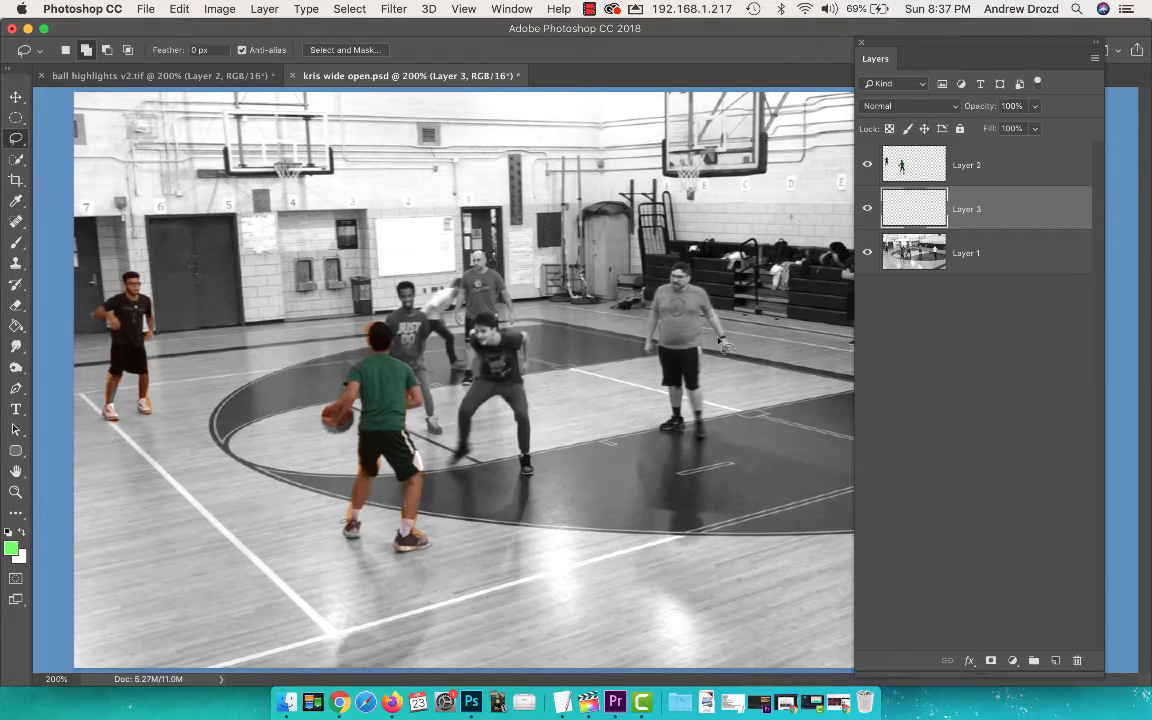
click(16, 326)
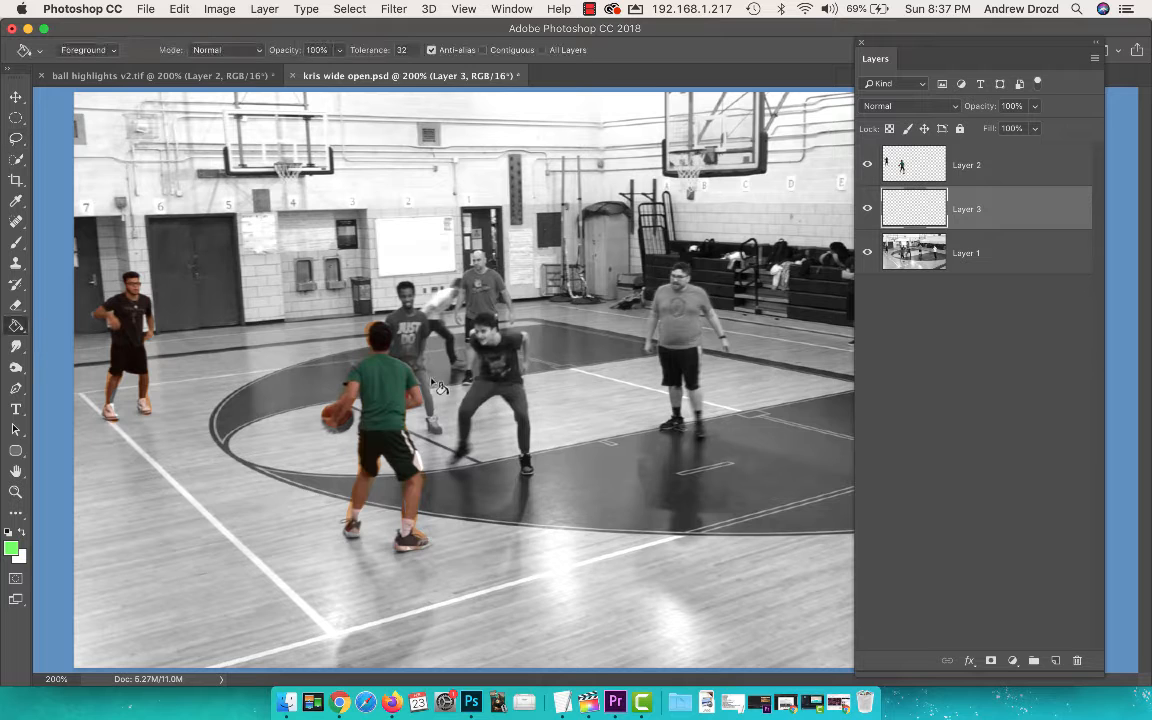
click(519, 370)
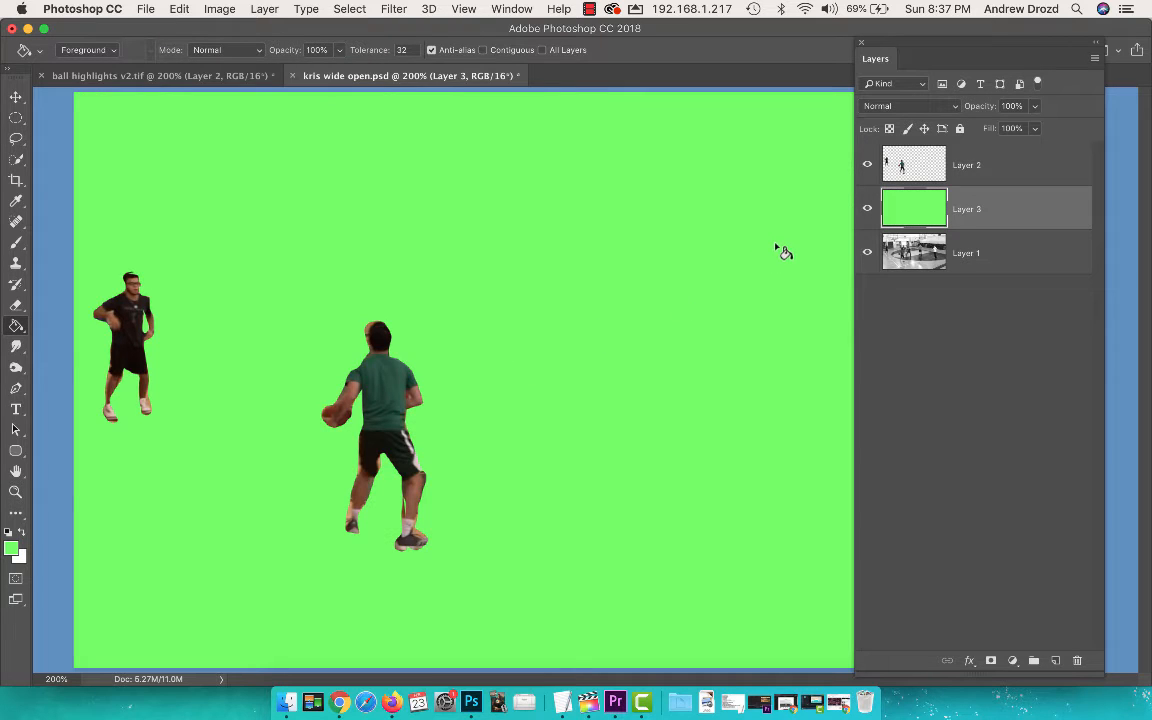
Cycle through blend modes for the green Layer 3, settle on Linear Burn, and lower the layer's opacity to 41%.
key(v)
key(shift+plus)
key(shift+plus)
key(shift+plus)
key(shift+plus)
key(shift+plus)
key(shift+plus)
key(shift+plus)
key(shift+plus)
key(shift+plus)
key(shift+plus)
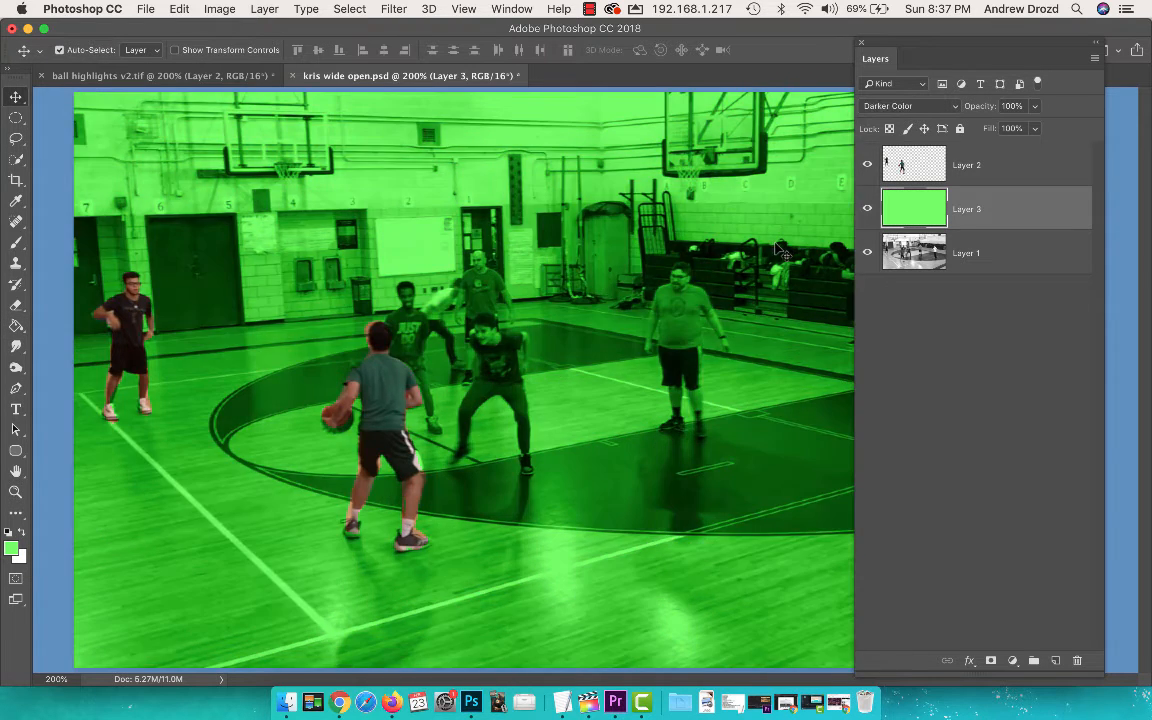
key(shift+plus)
key(shift+plus)
key(shift+plus)
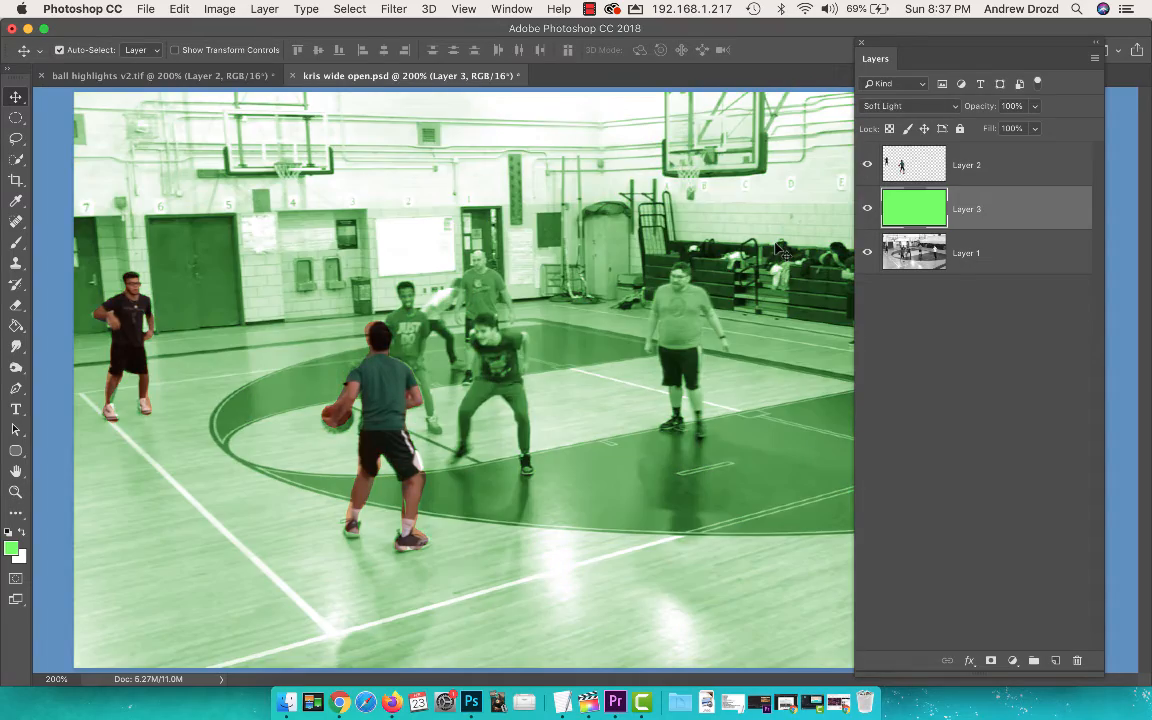
key(shift+plus)
key(shift+plus)
key(shift+plus)
key(shift+plus)
key(shift+plus)
key(shift+plus)
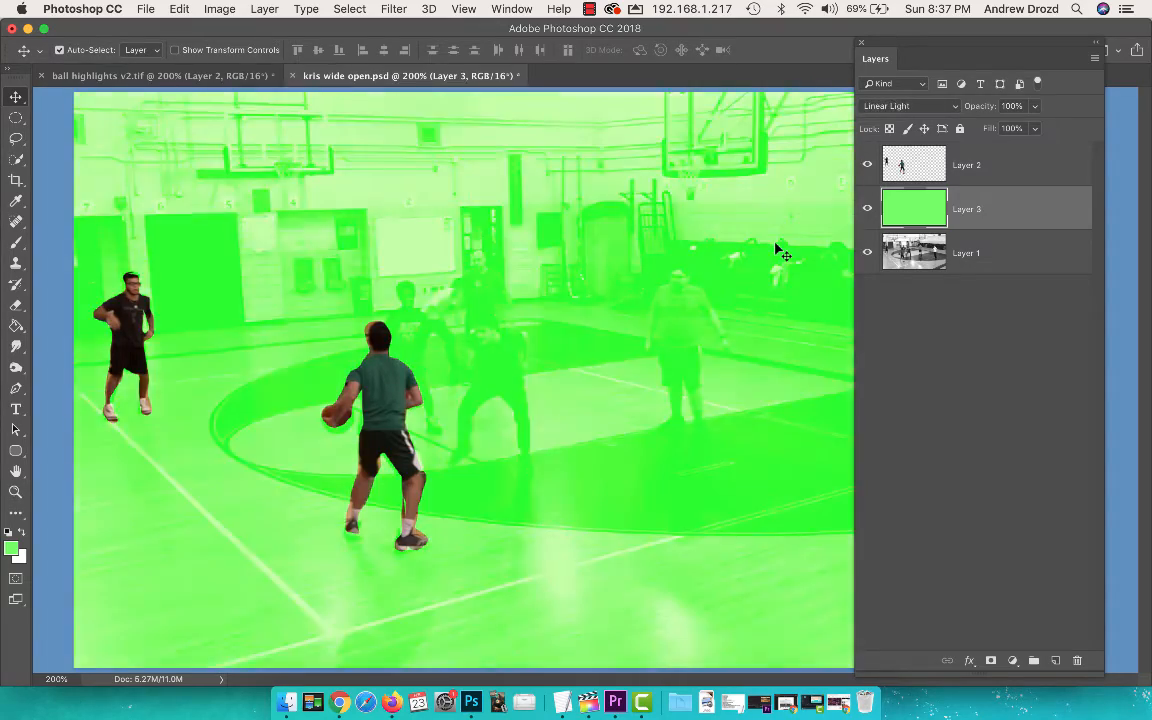
key(shift+plus)
key(shift+plus)
key(shift+plus)
key(shift+plus)
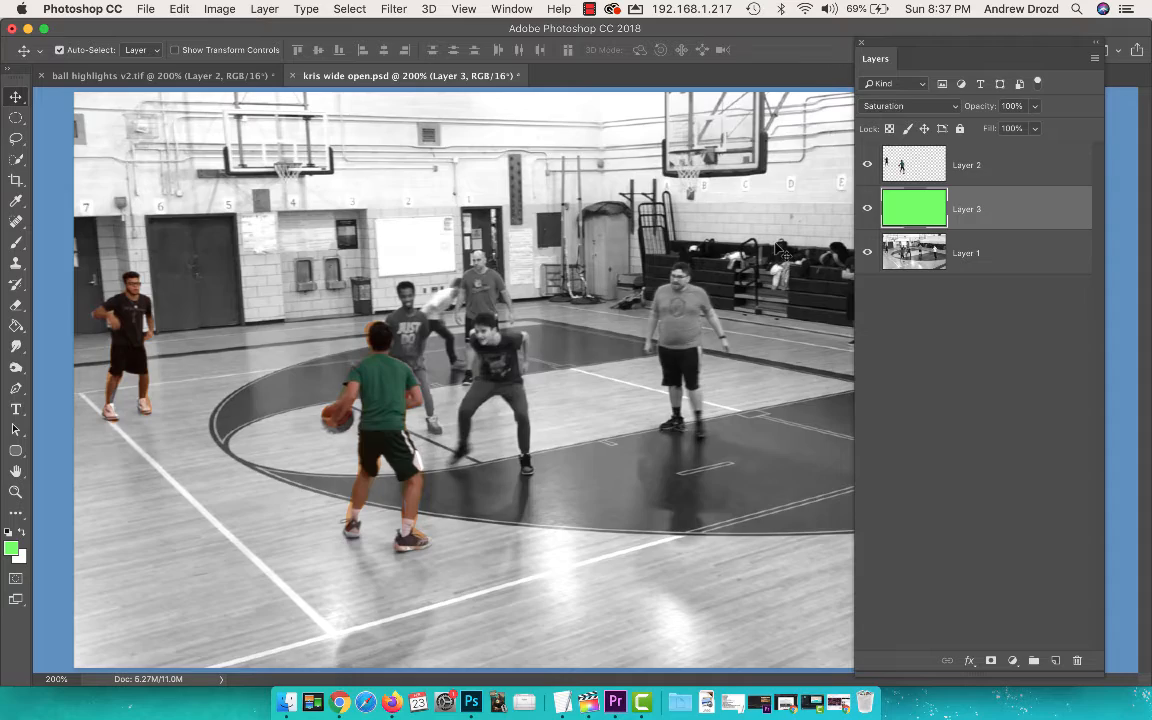
key(shift+plus)
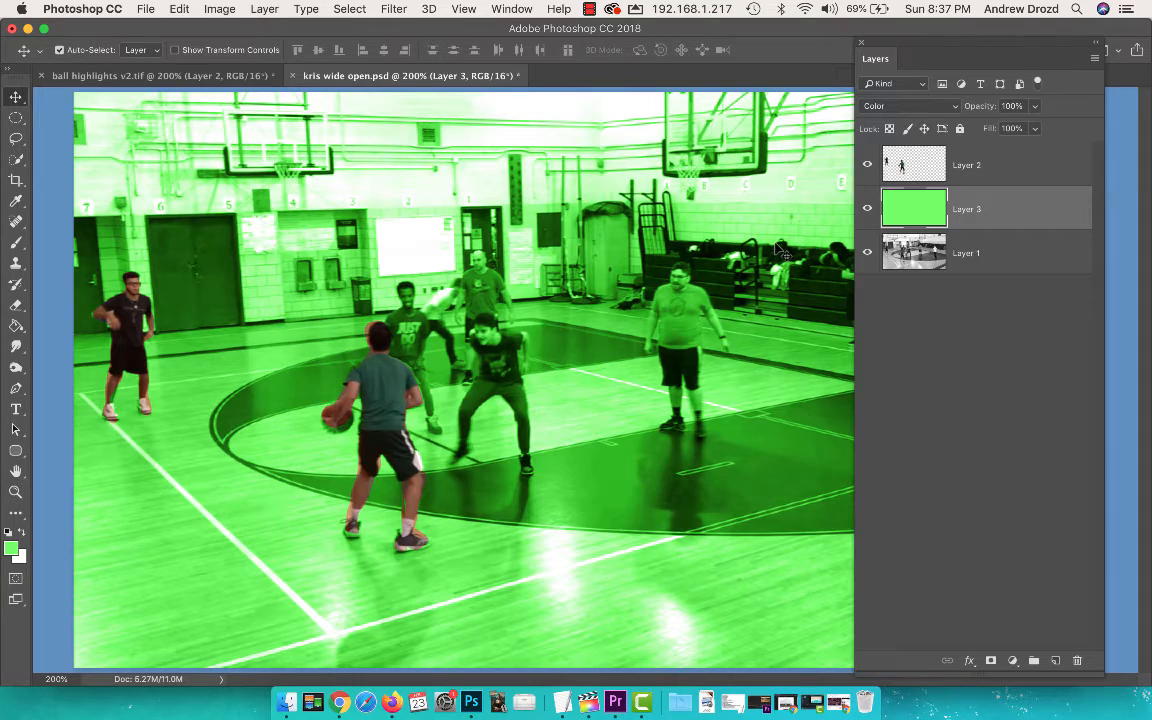
key(shift+minus)
key(shift+minus)
key(shift+minus)
key(shift+minus)
key(shift+minus)
key(shift+minus)
key(shift+minus)
key(shift+minus)
key(shift+minus)
key(shift+minus)
key(shift+minus)
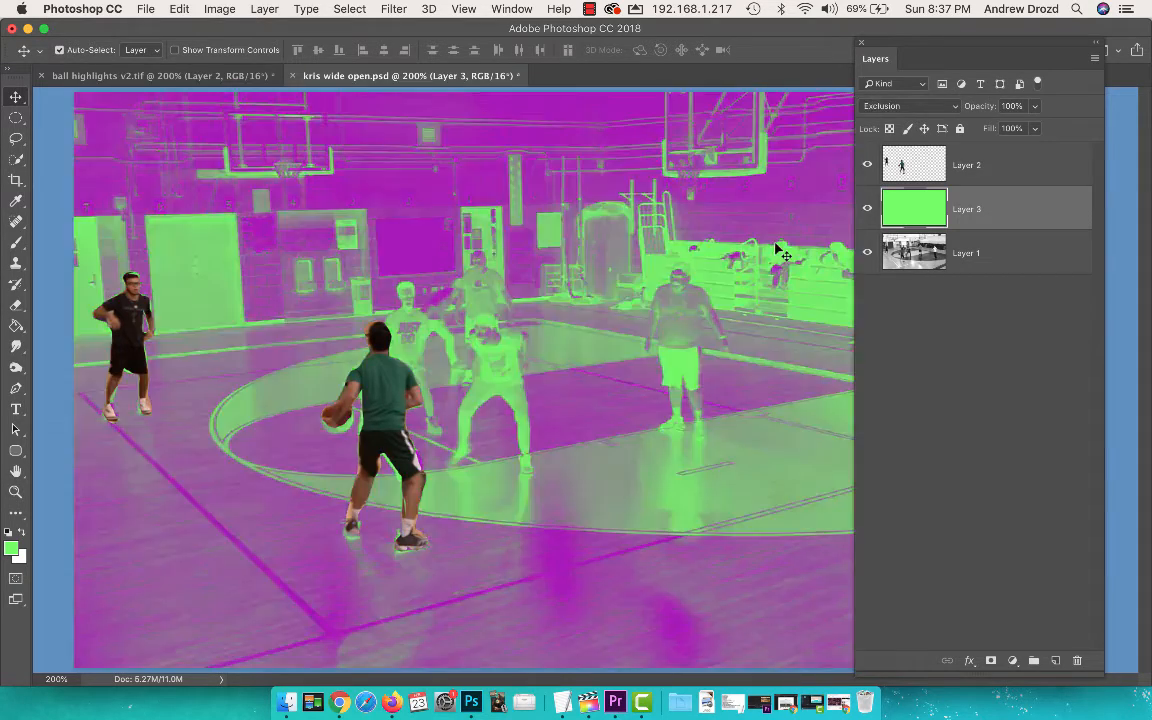
key(shift+minus)
key(shift+minus)
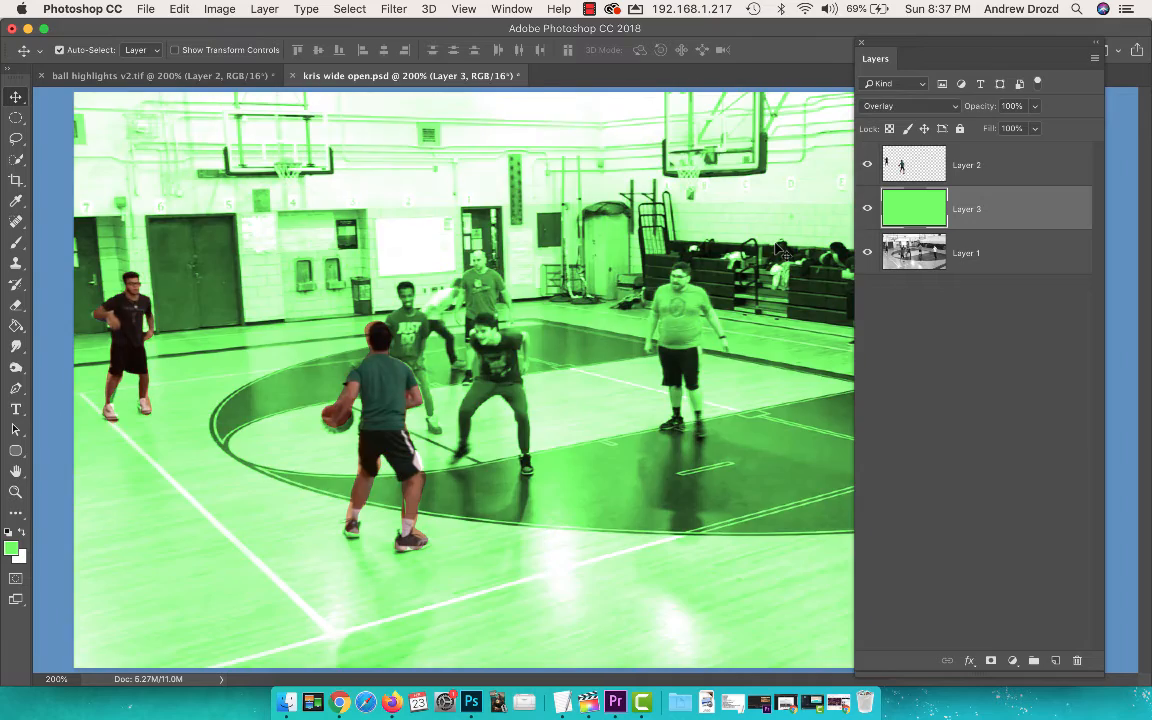
key(shift+minus)
key(shift+minus)
key(shift+minus)
key(shift+minus)
key(shift+minus)
key(shift+minus)
key(shift+minus)
key(shift+minus)
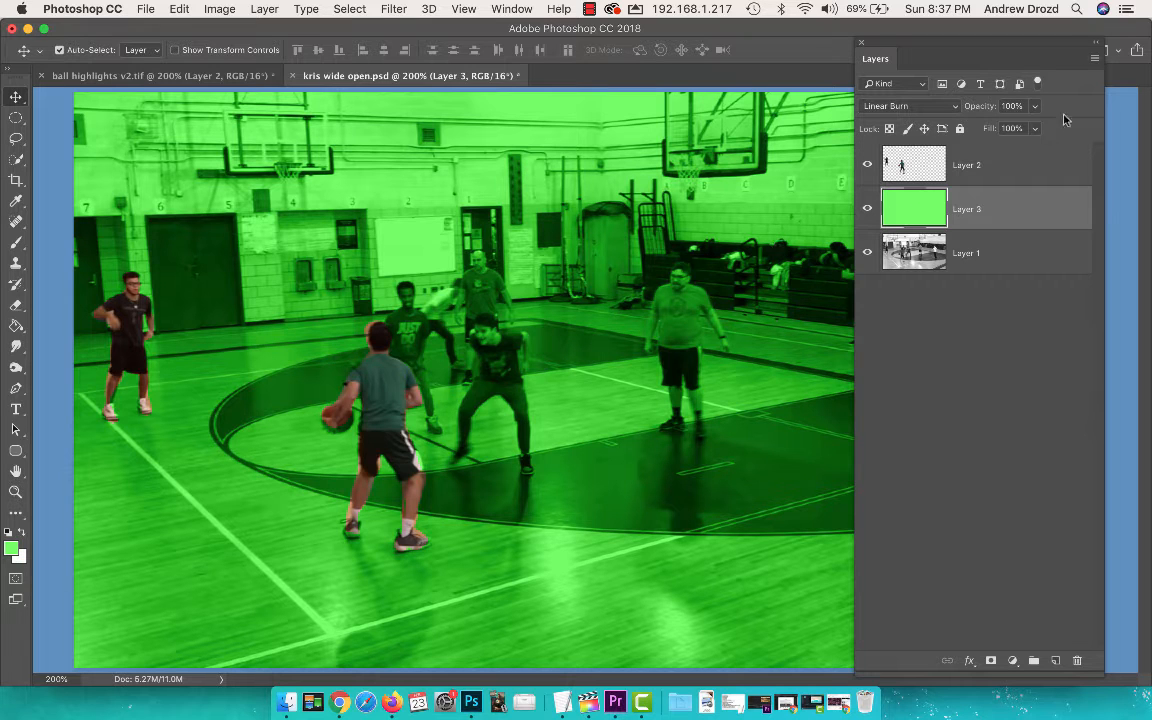
click(1032, 107)
drag(1036, 126, 987, 130)
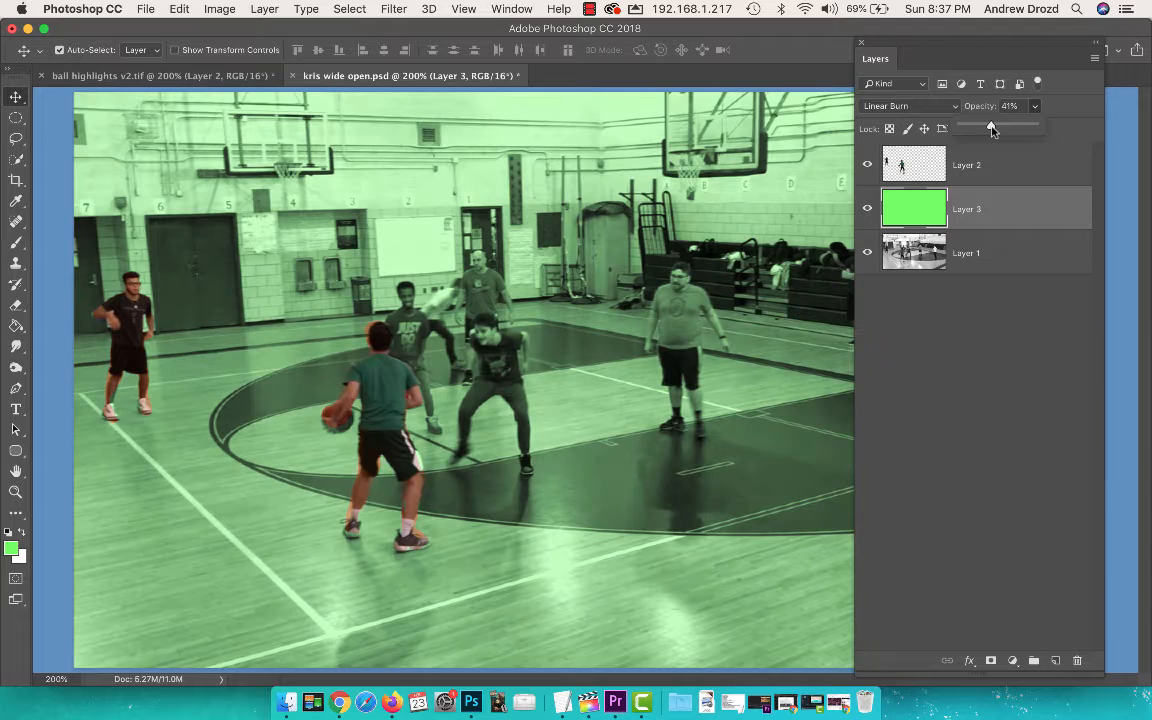
Duplicate Layer 2 and brighten the copy with Curves, using points at about input 164, output 235 and input 41, output 63.
click(940, 176)
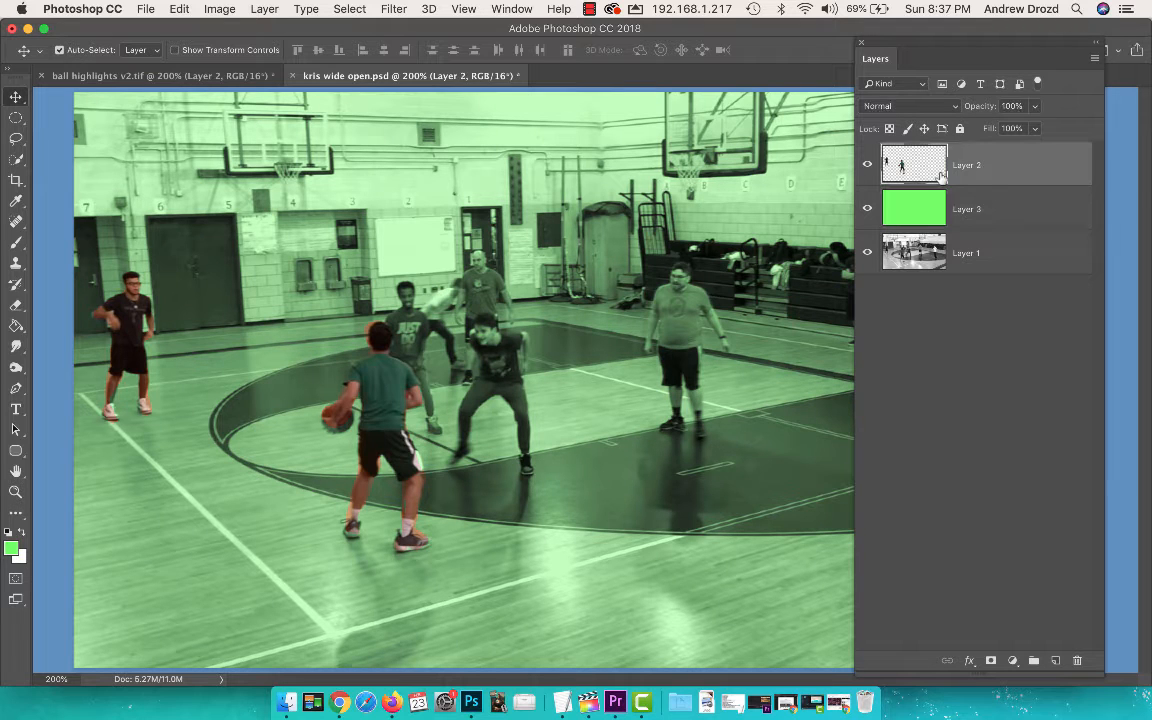
key(super+j)
key(super+m)
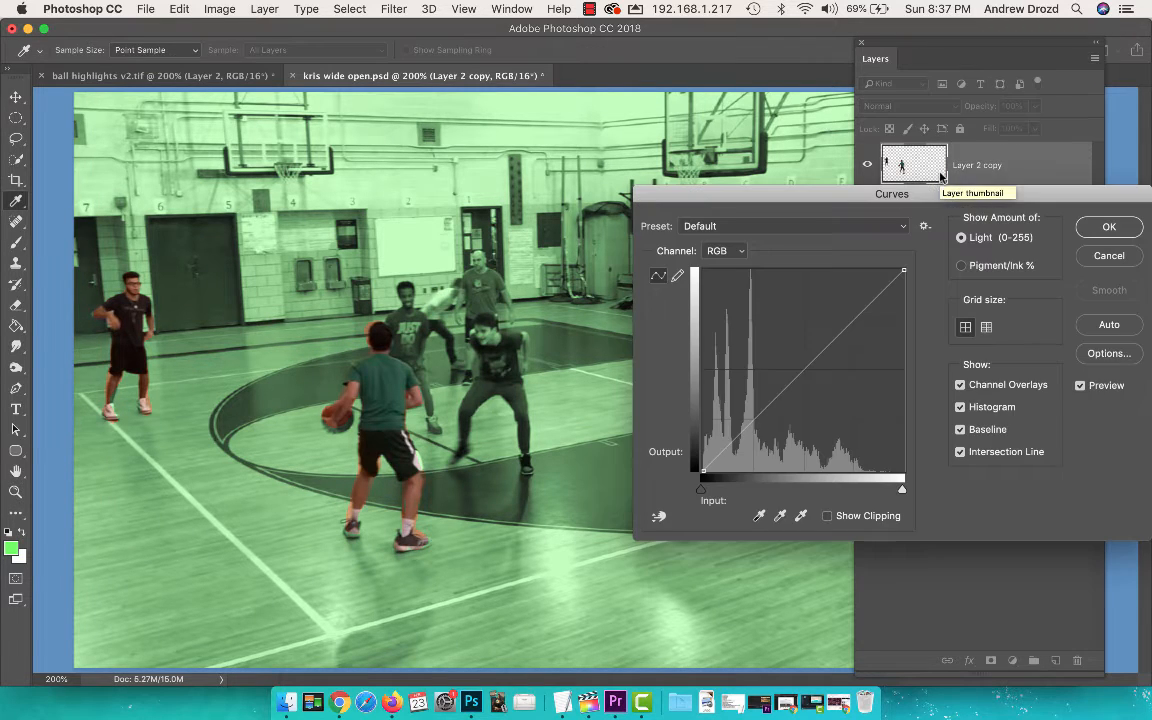
drag(840, 335, 831, 286)
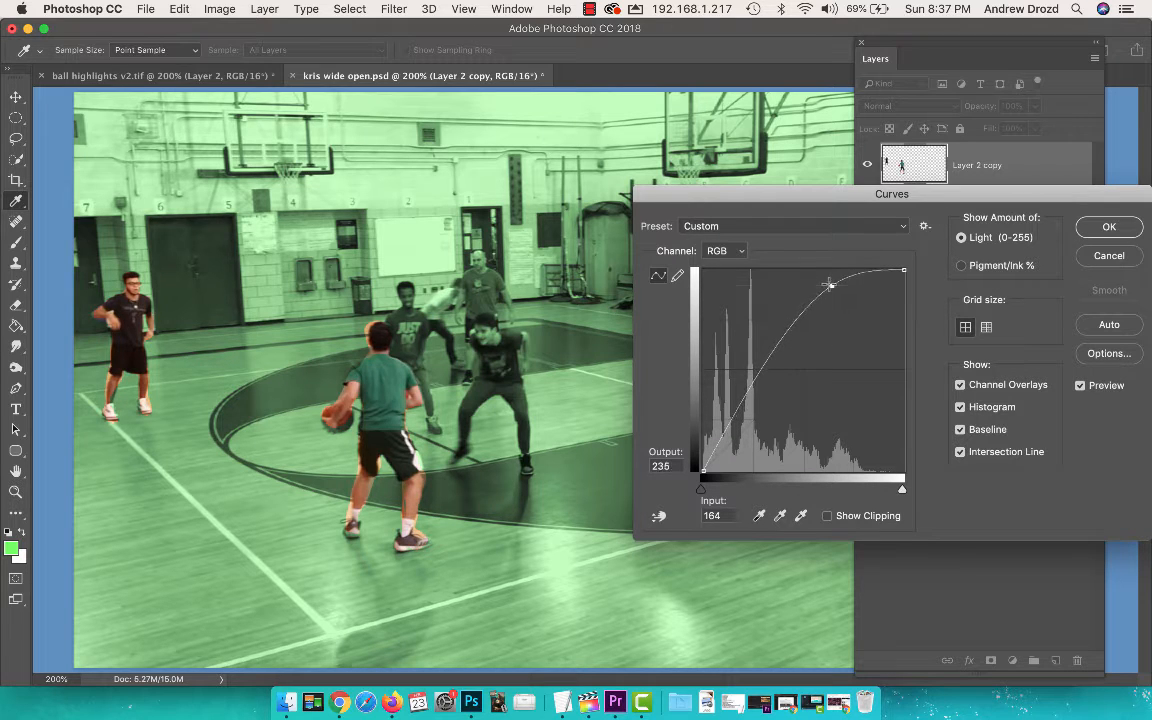
click(735, 420)
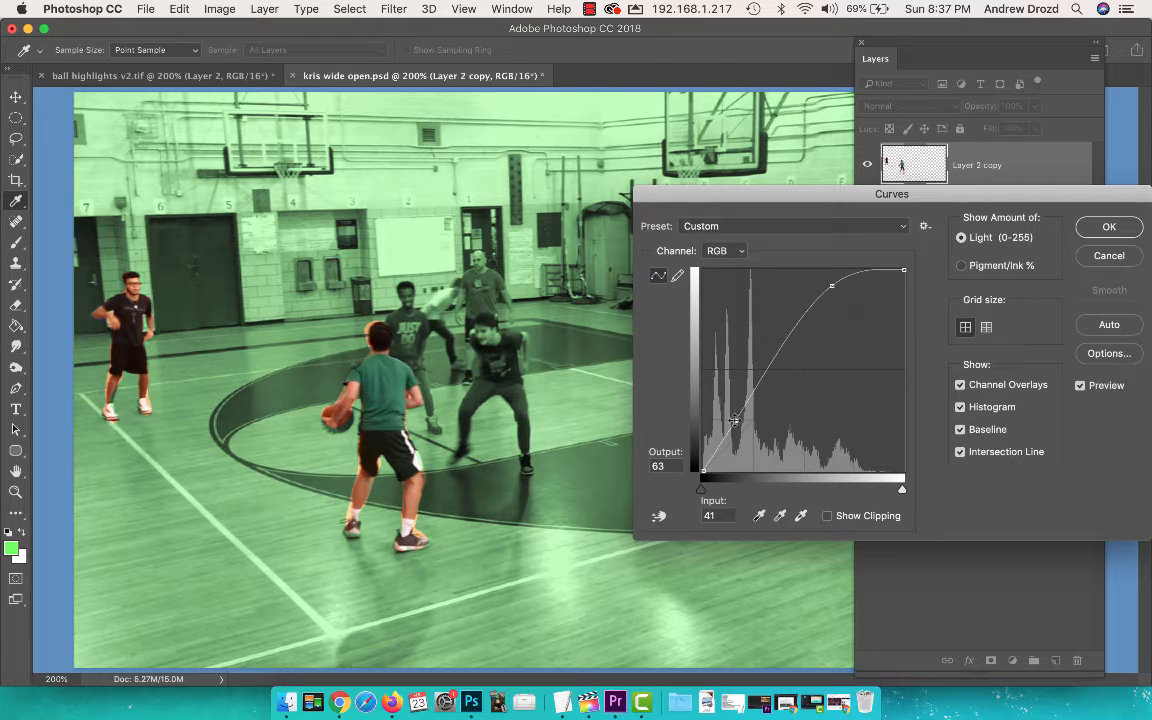
click(1110, 227)
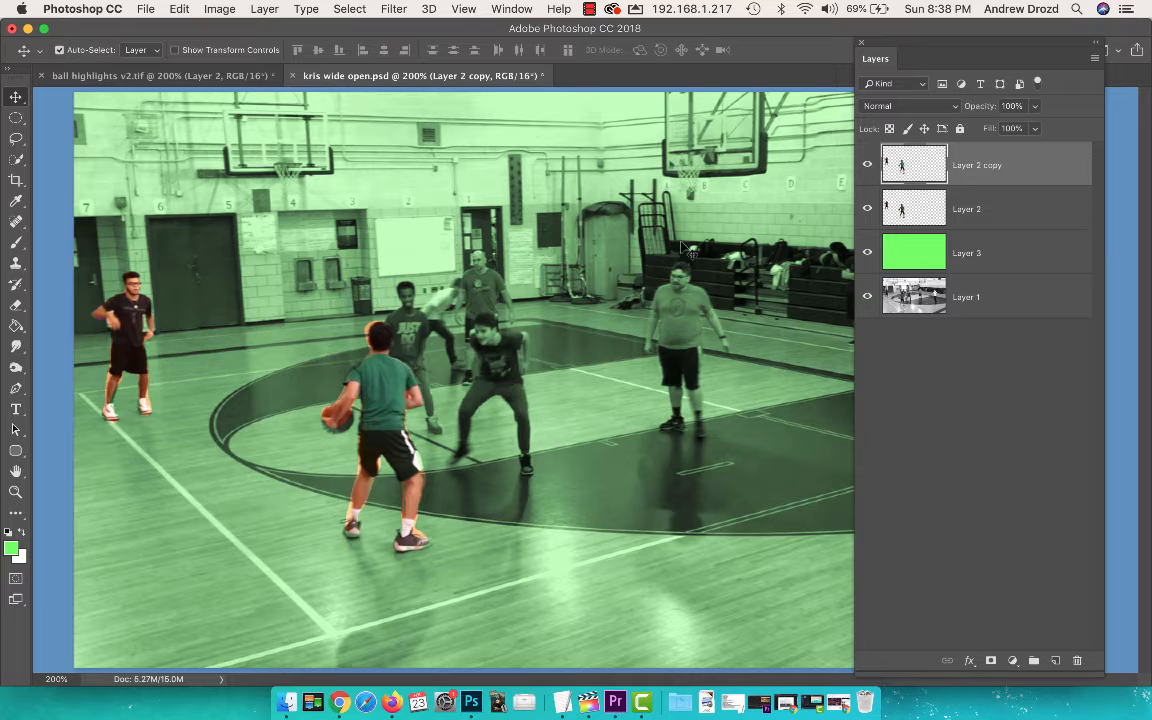
Apply a white Outer Glow to the Layer 2 copy with an 18 px size and reduced noise.
click(969, 661)
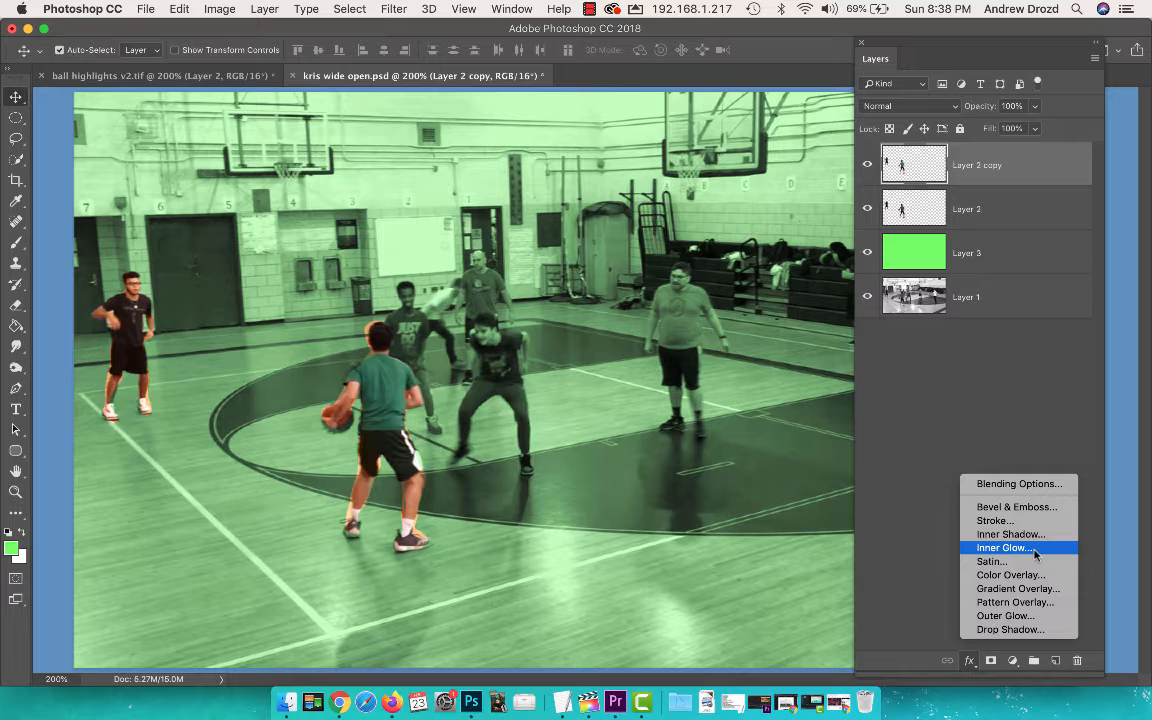
click(1018, 616)
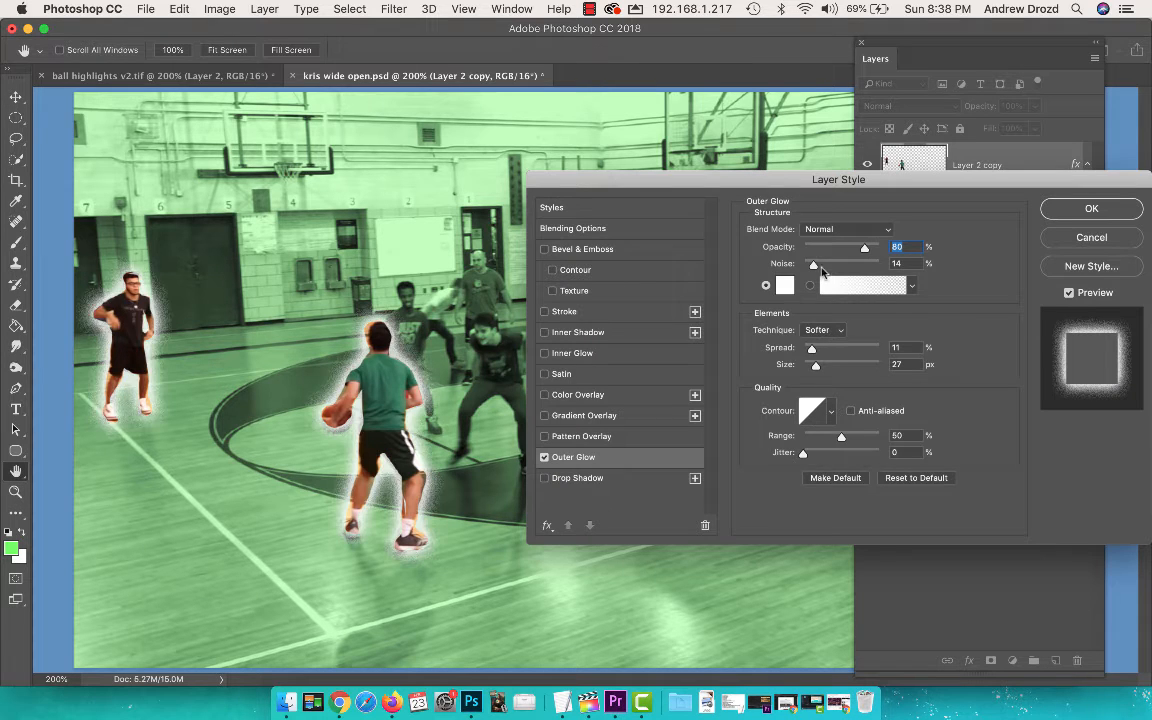
drag(816, 369, 813, 369)
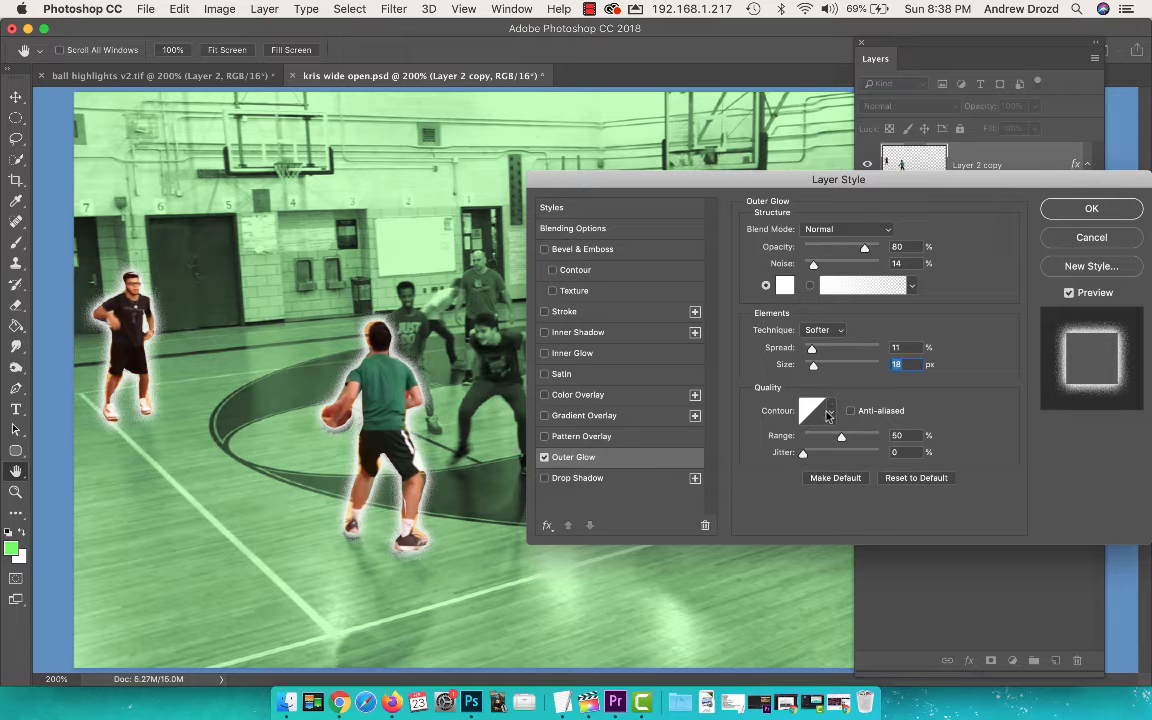
drag(811, 272, 809, 270)
click(1076, 211)
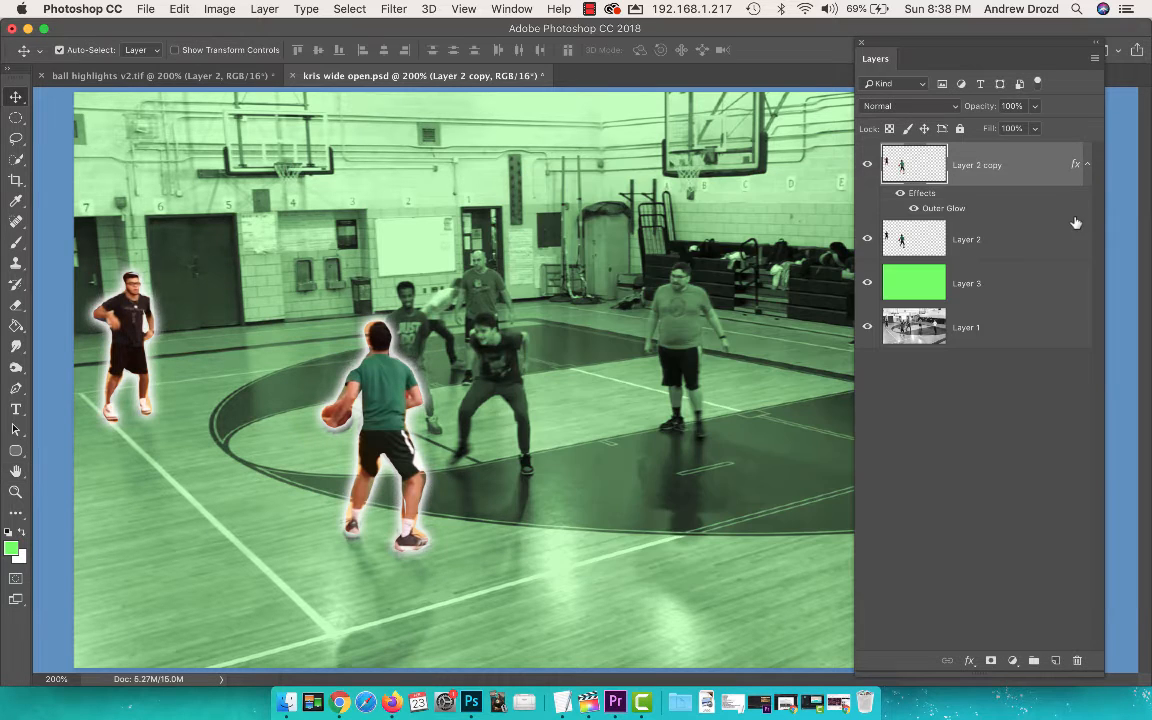
Save a JPEG copy of the image to the Desktop with "v1" appended to the file name.
click(156, 12)
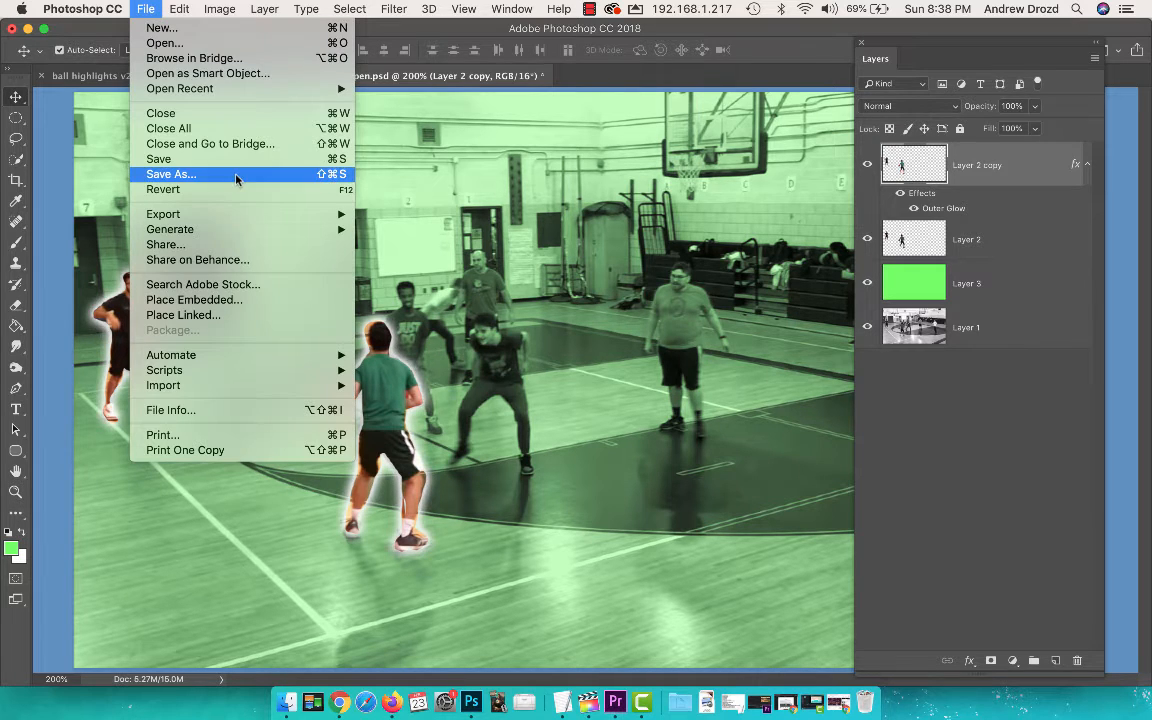
click(205, 174)
click(514, 419)
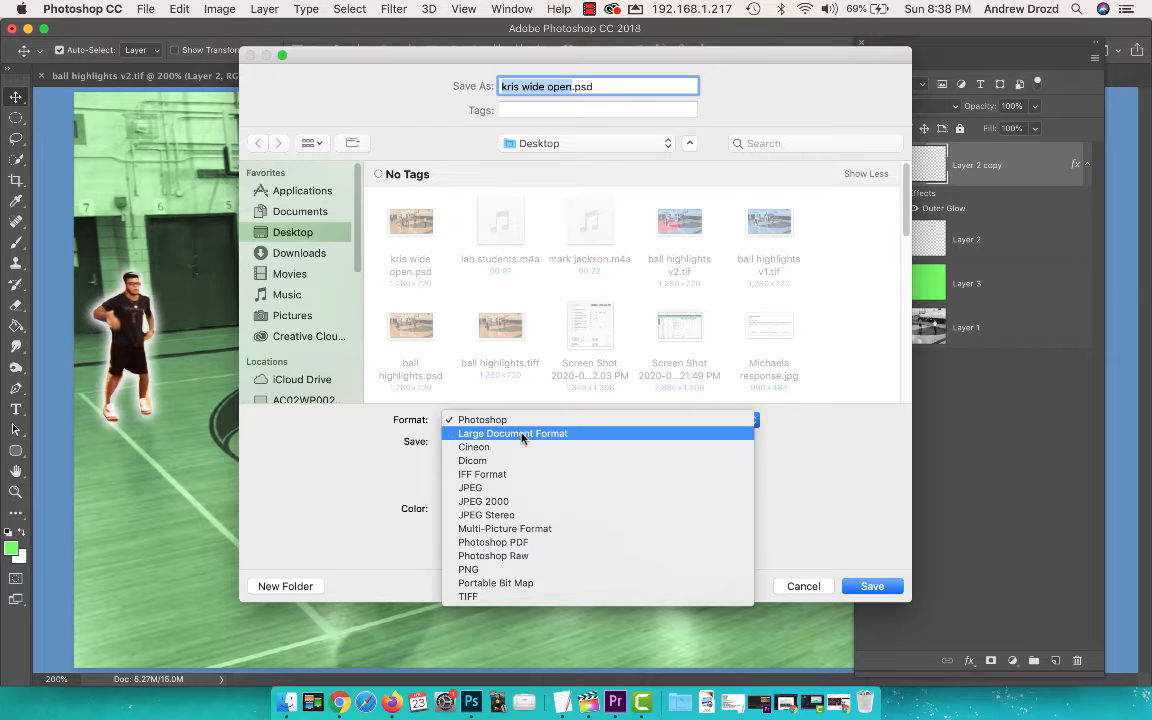
click(500, 488)
click(570, 86)
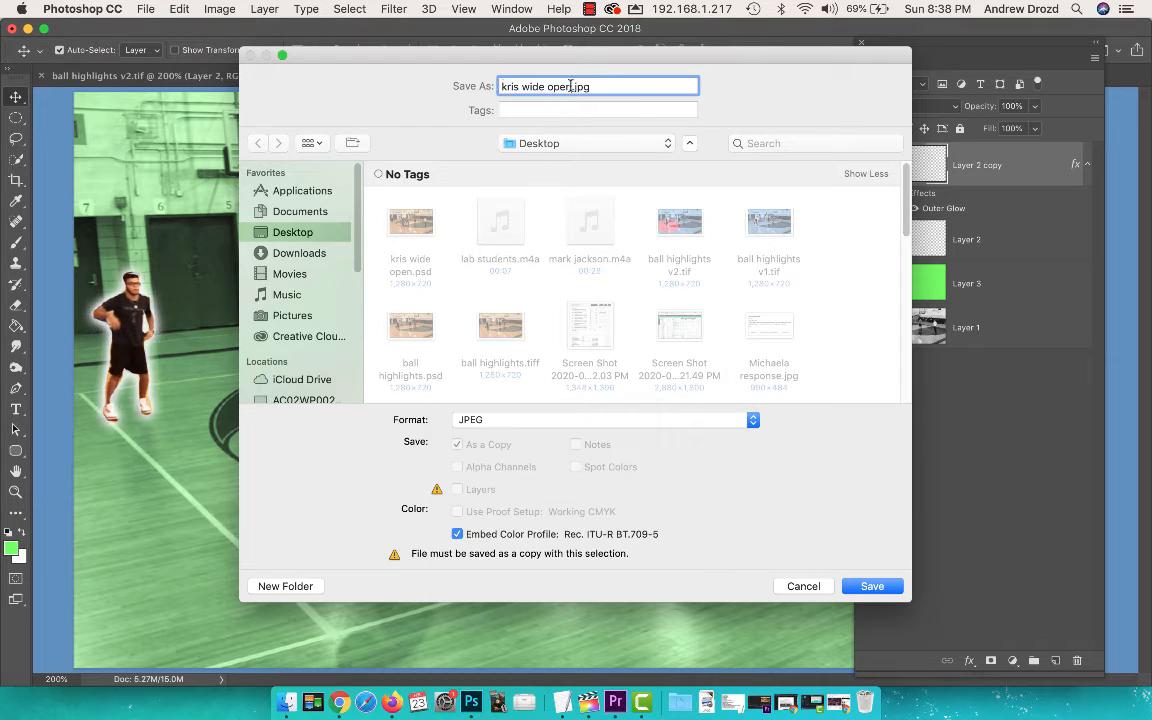
text(v3)
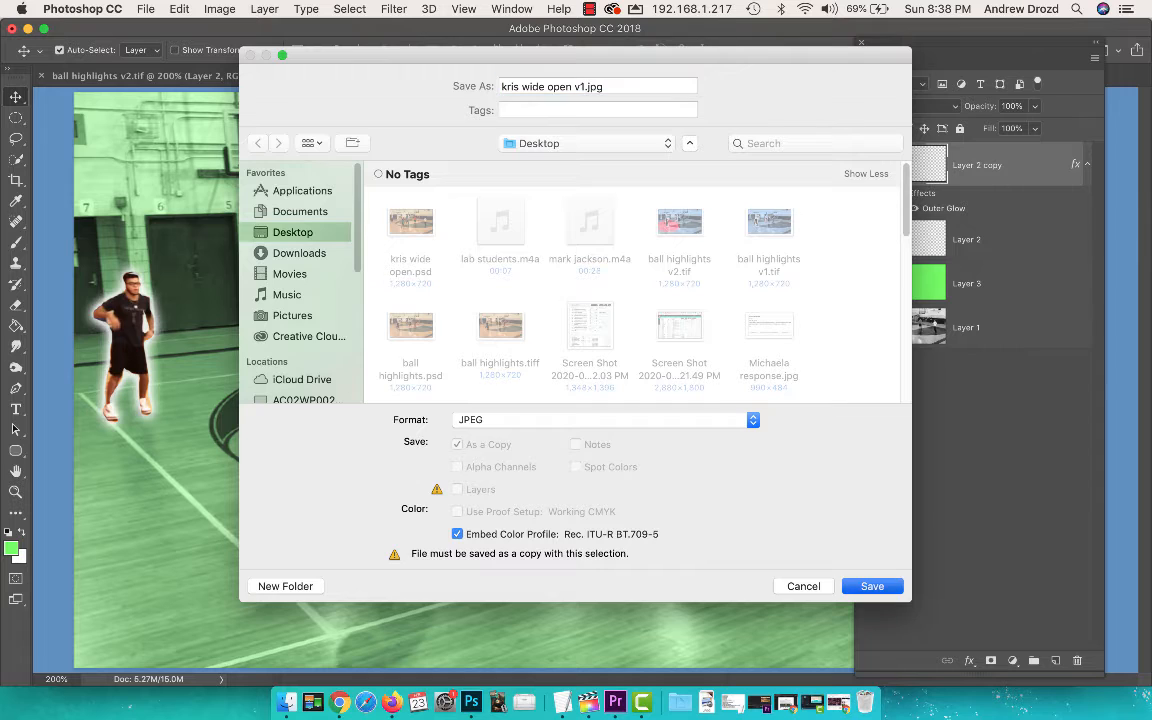
key(Return)
key(Return)
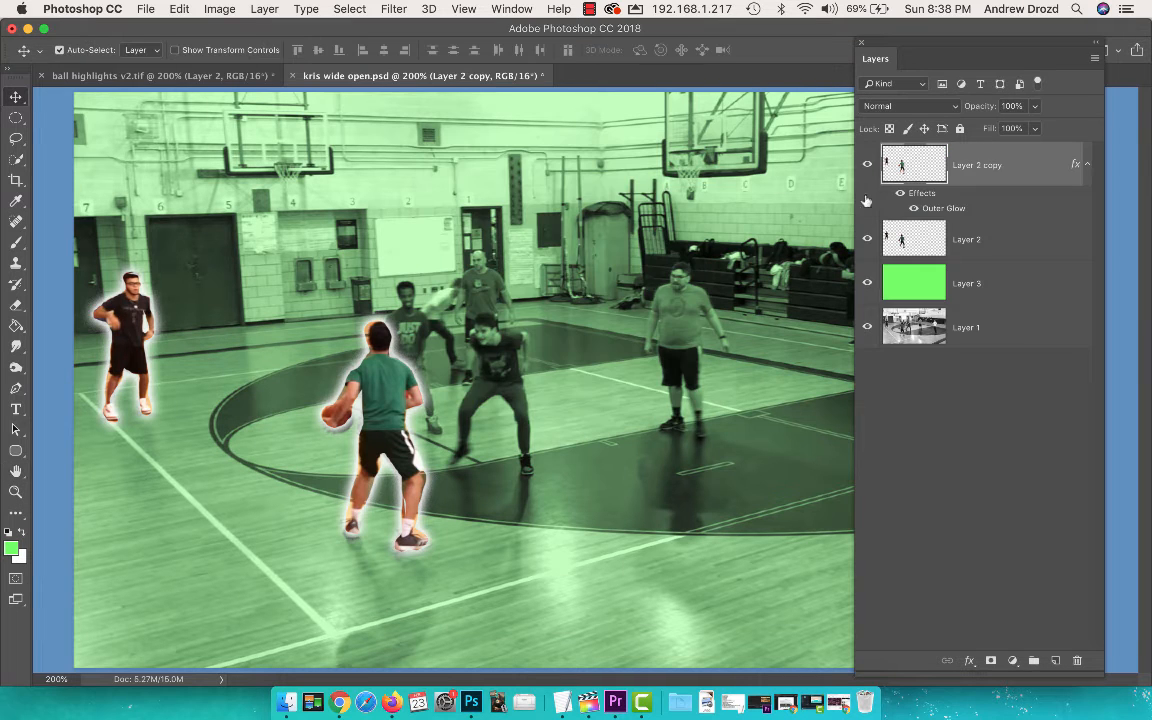
Add a new layer above the green Layer 3 and set the foreground colour to bright pink with hue 328.
click(968, 279)
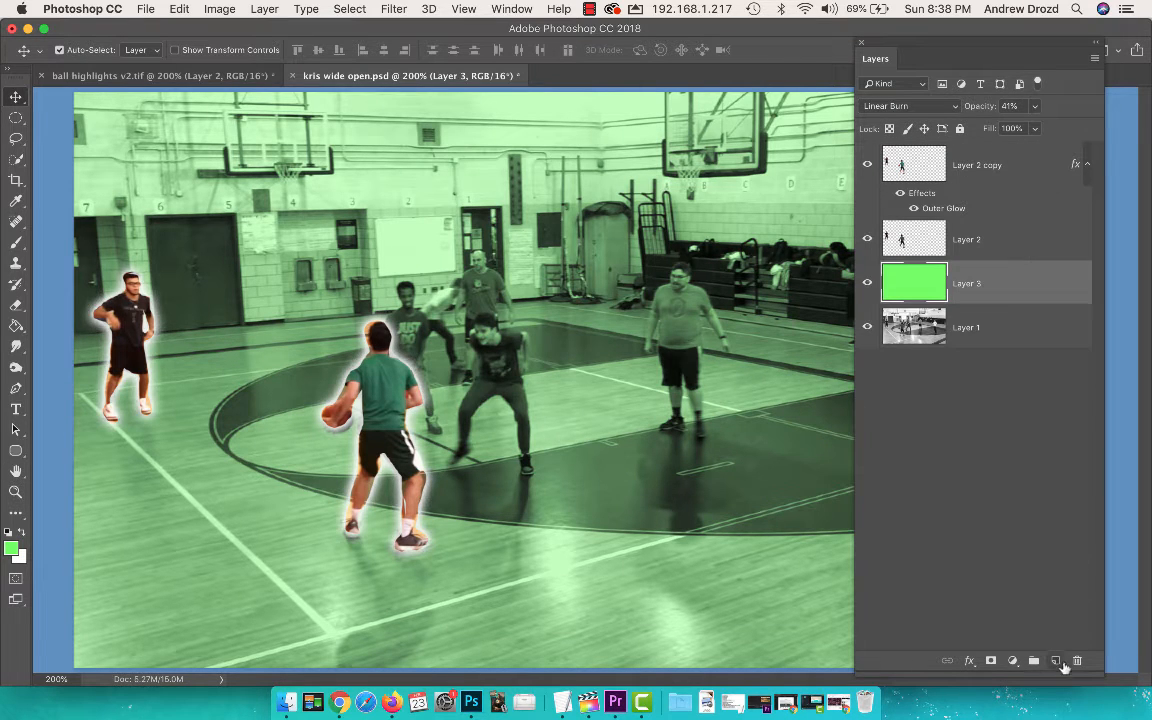
click(1055, 660)
click(17, 553)
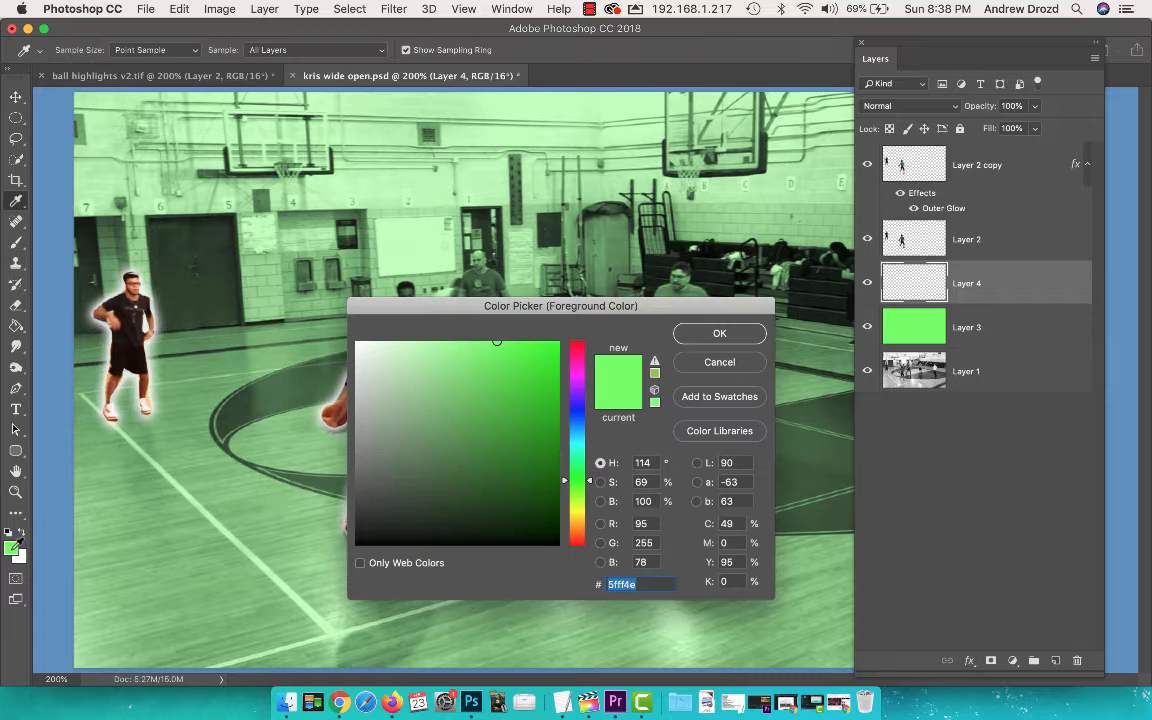
click(578, 380)
drag(576, 381, 578, 359)
click(518, 346)
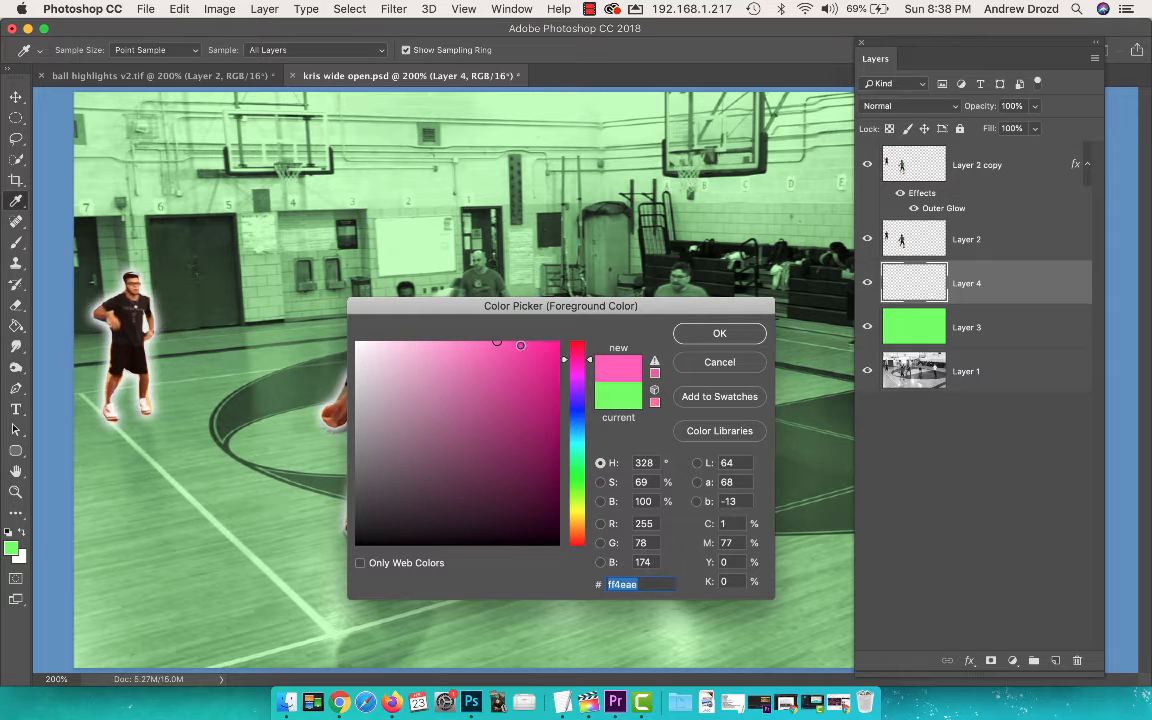
click(690, 338)
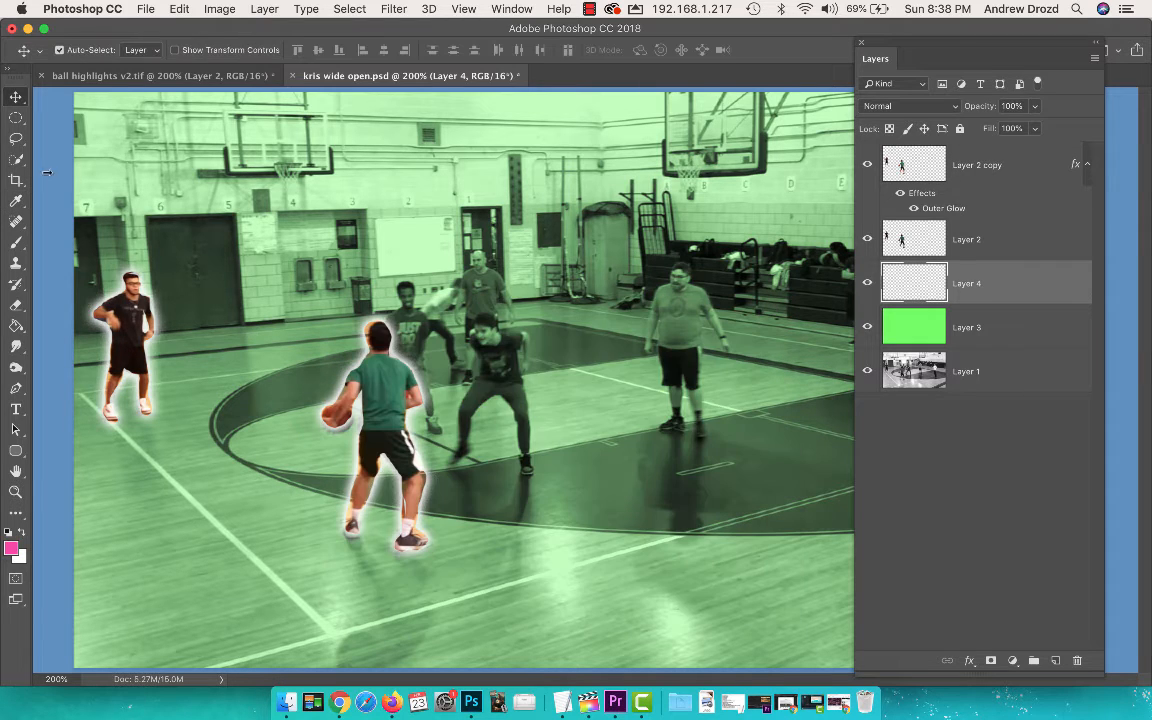
Draw an elliptical selection on the floor between the two glowing players, fill it with pink on Layer 4, and deselect.
click(17, 118)
drag(88, 370, 377, 535)
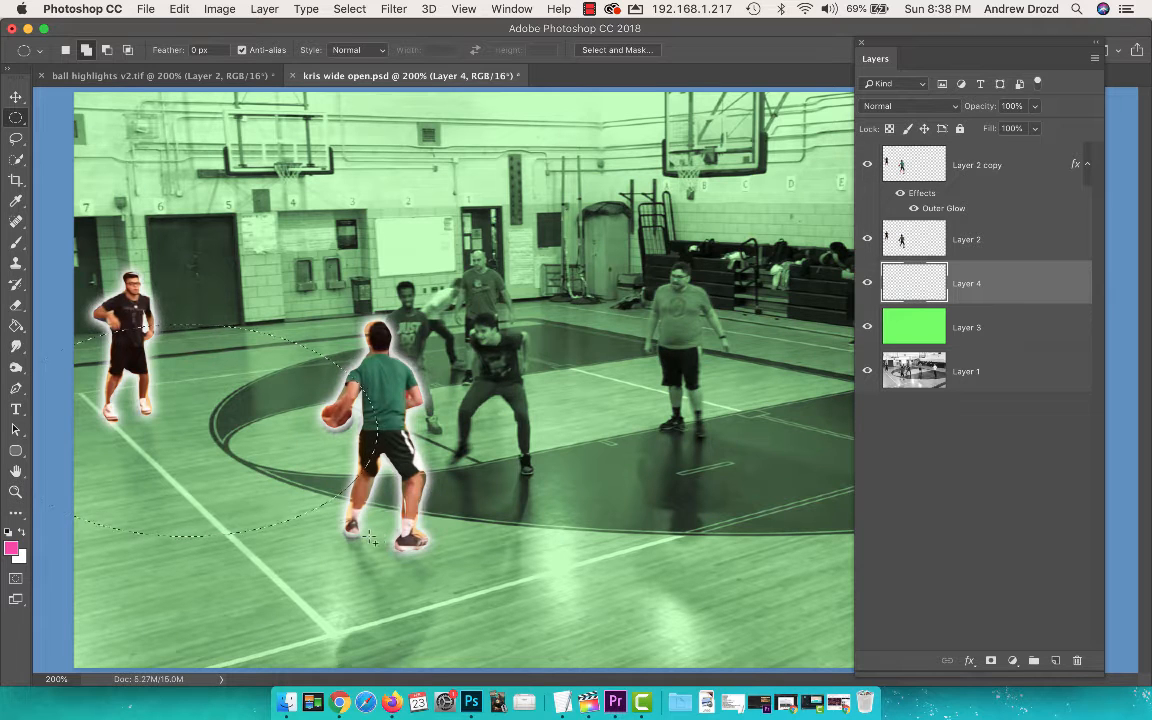
click(18, 324)
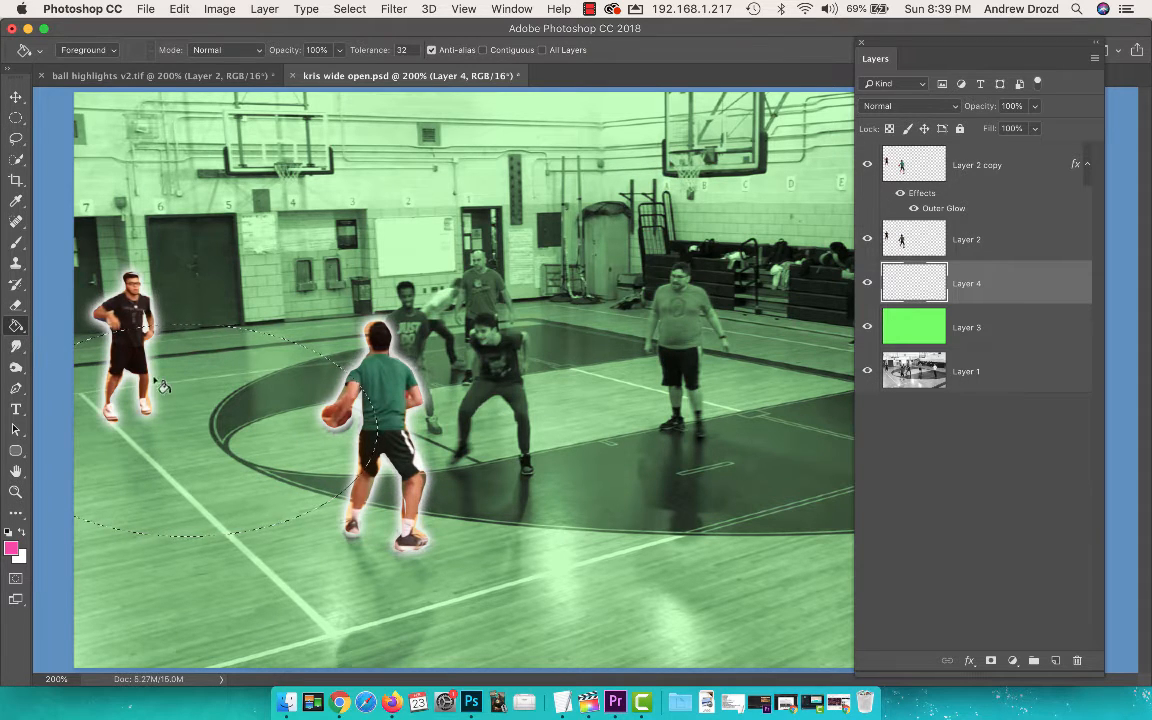
click(306, 456)
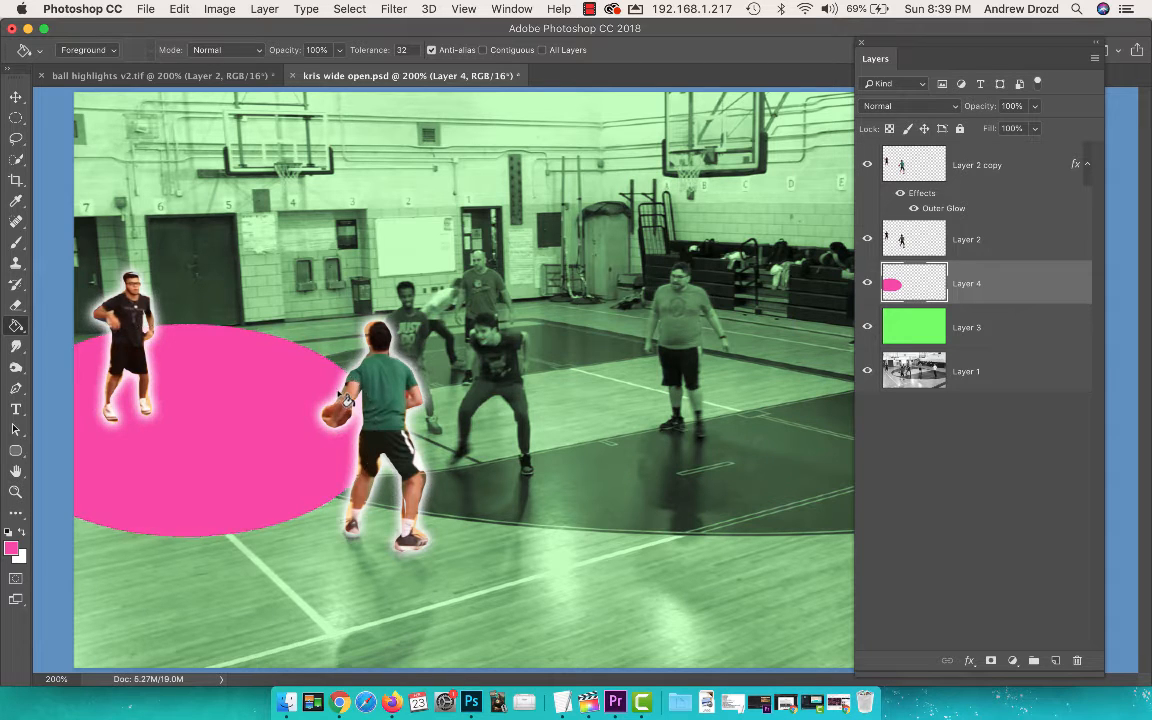
key(super+d)
Soften the pink ellipse with a Gaussian Blur of 8.9 pixels radius.
click(392, 9)
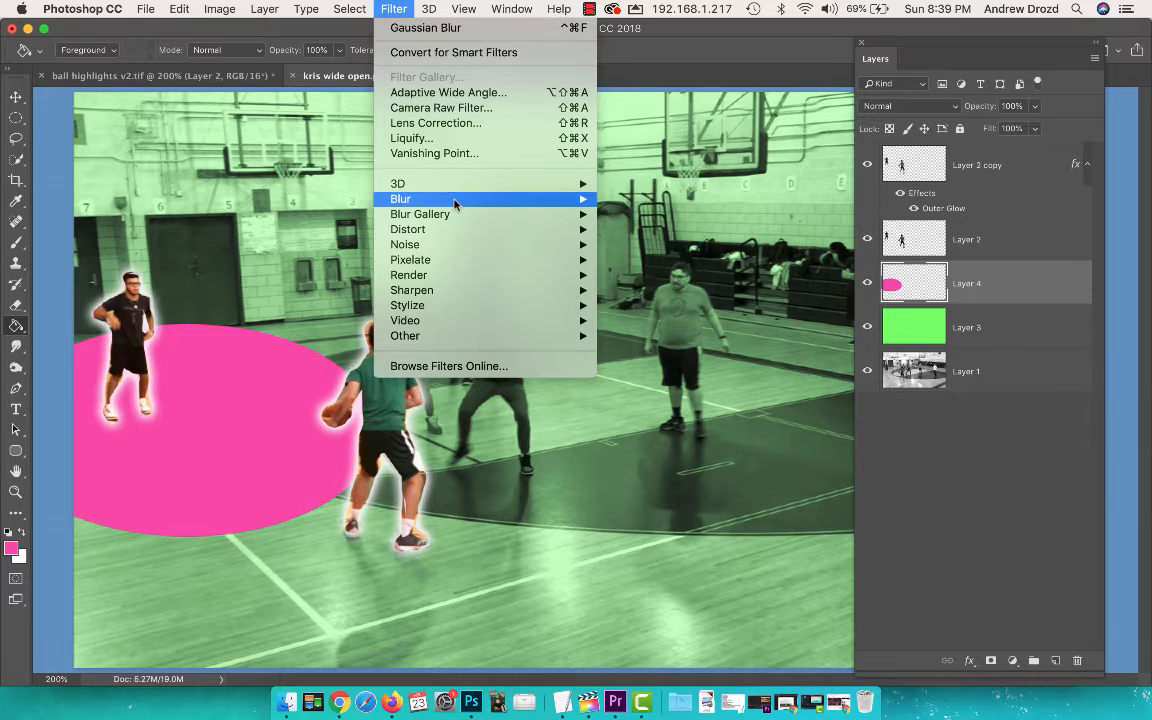
mouse_move(458, 198)
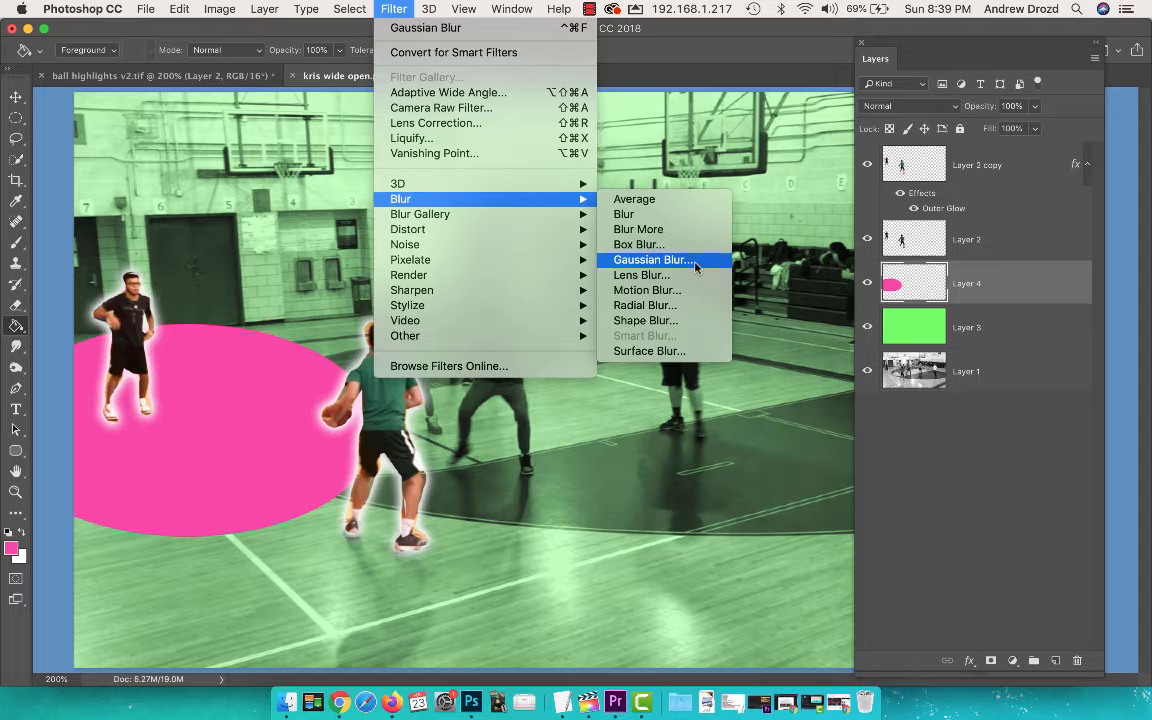
click(655, 259)
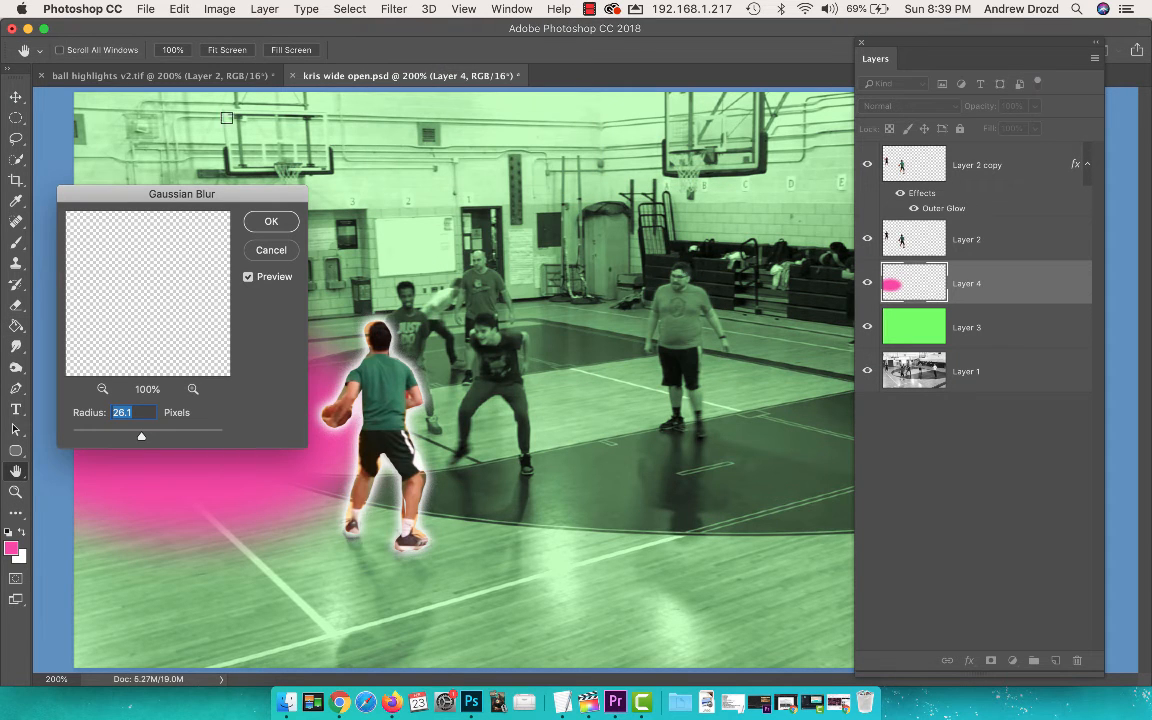
drag(185, 193, 616, 125)
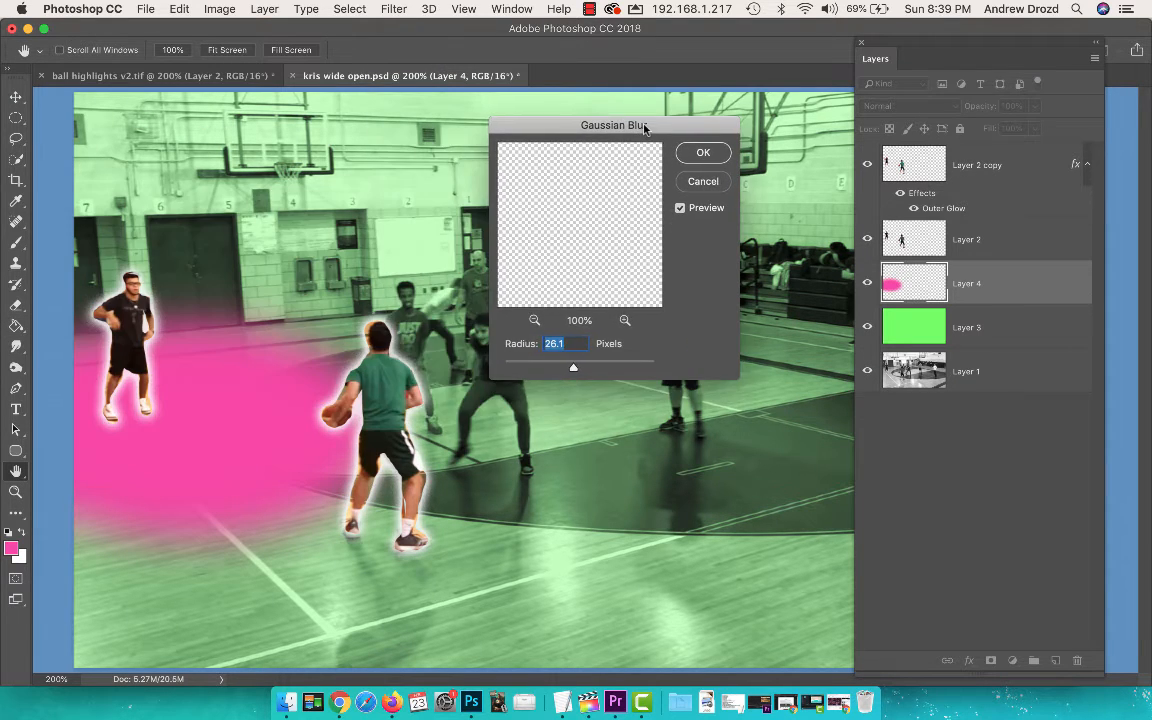
drag(562, 368, 559, 370)
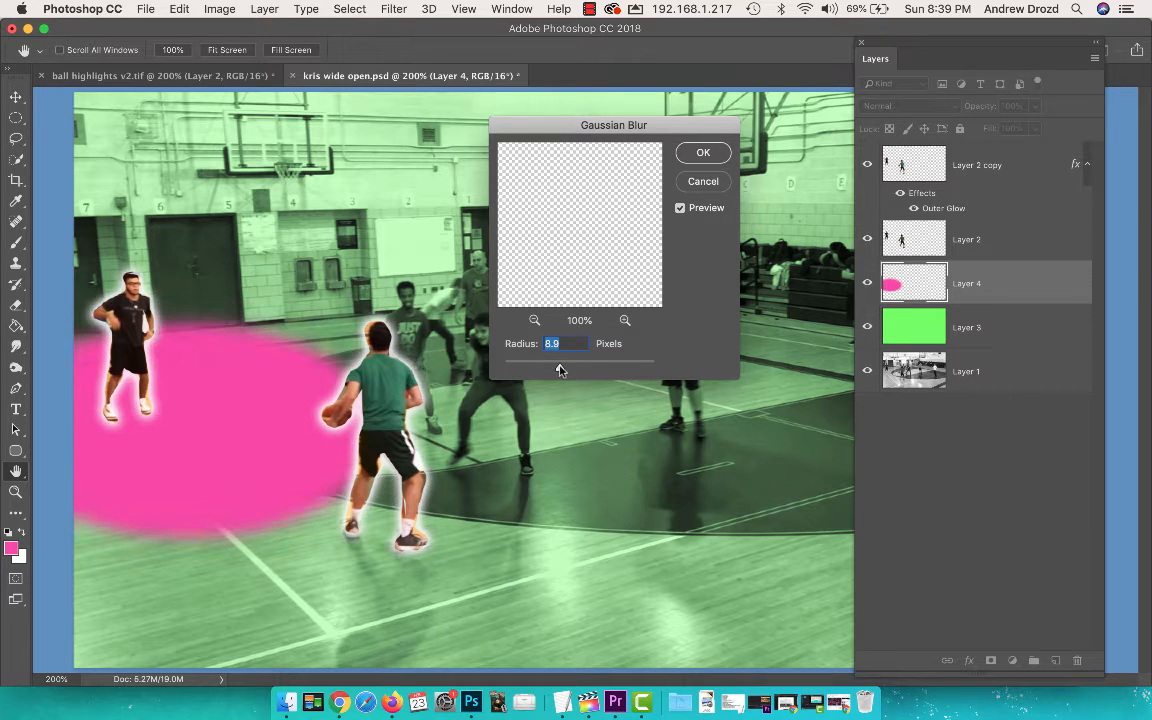
click(699, 152)
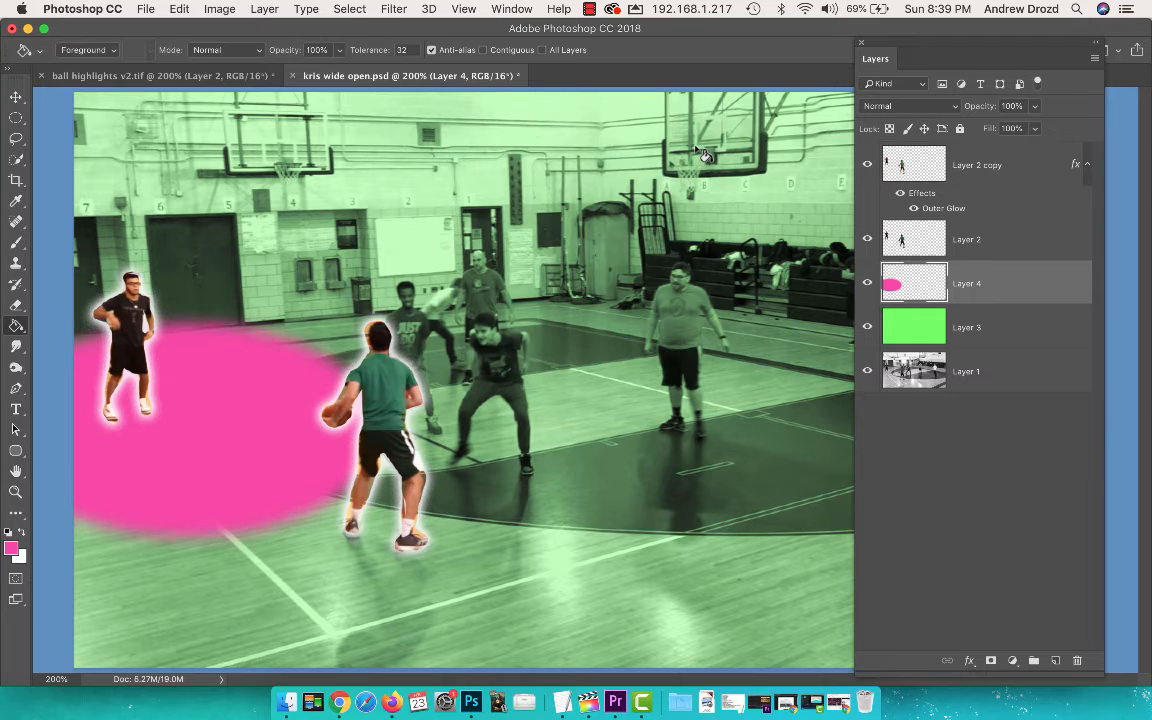
Cycle through the blend modes for the pink ellipse on Layer 4 and settle on Color.
key(v)
key(shift+plus)
key(shift+plus)
key(shift+plus)
key(shift+plus)
key(shift+plus)
key(shift+plus)
key(shift+plus)
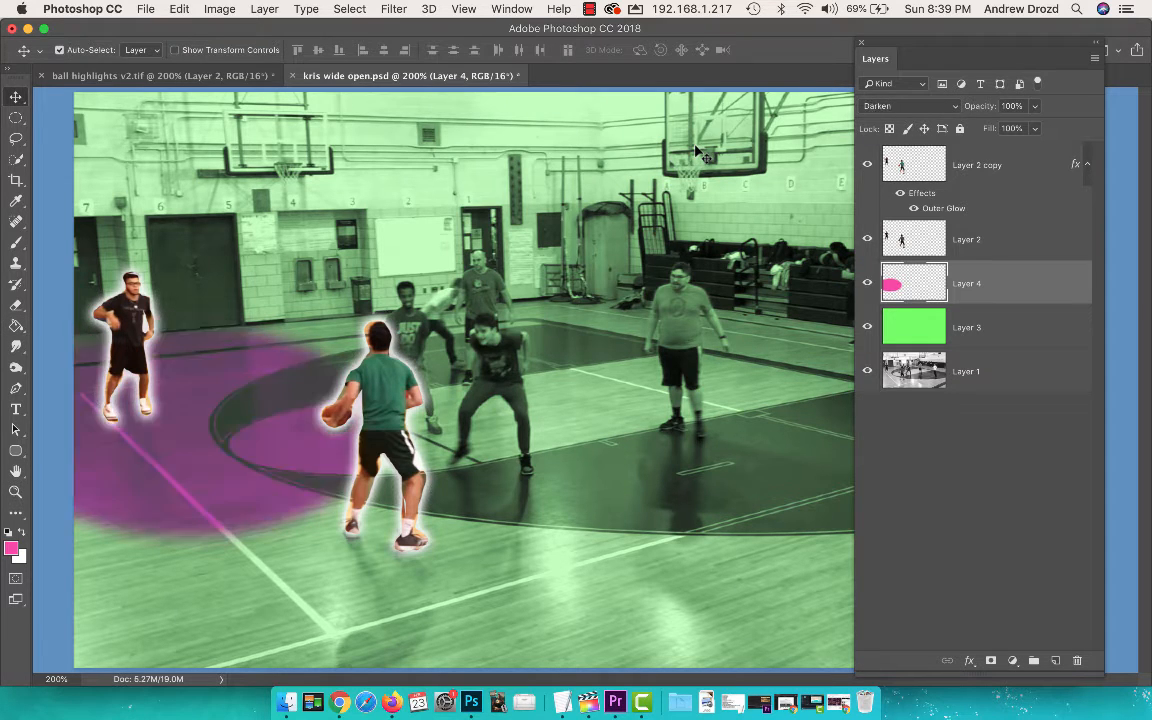
key(shift+plus)
key(shift+plus)
key(shift+plus)
key(shift+plus)
key(shift+plus)
key(shift+plus)
key(shift+plus)
key(shift+plus)
key(shift+plus)
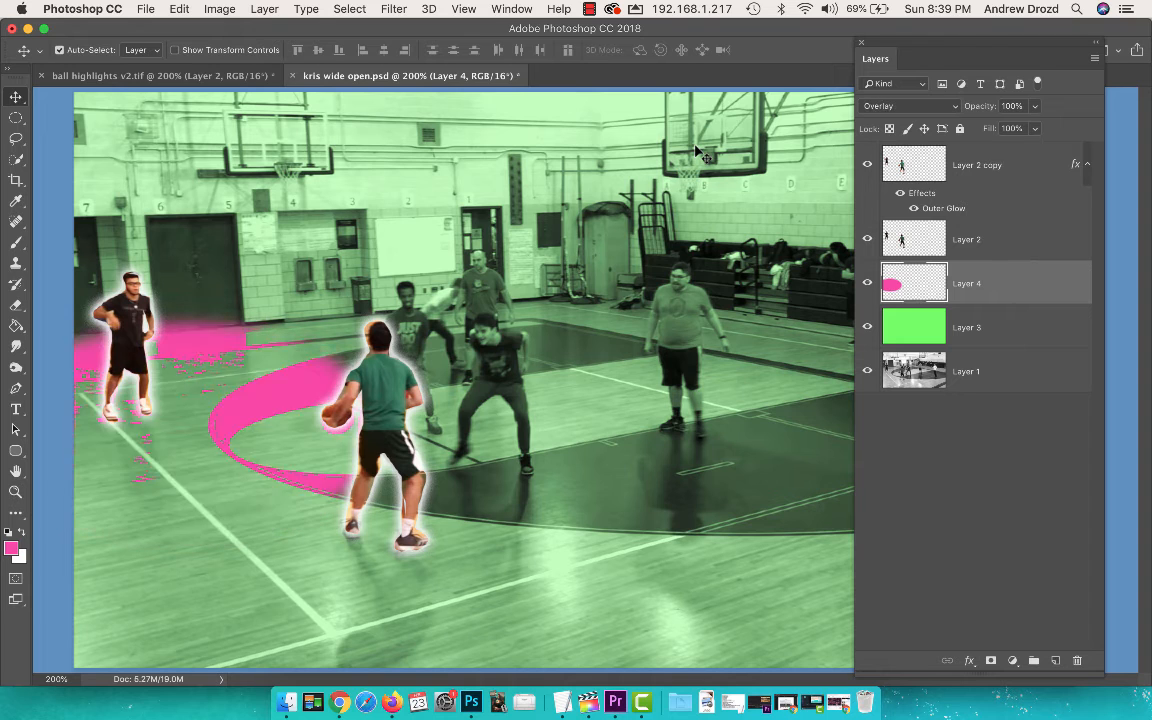
key(shift+plus)
key(shift+plus)
key(shift+plus)
key(shift+plus)
key(shift+plus)
key(shift+plus)
key(shift+plus)
key(shift+plus)
key(shift+plus)
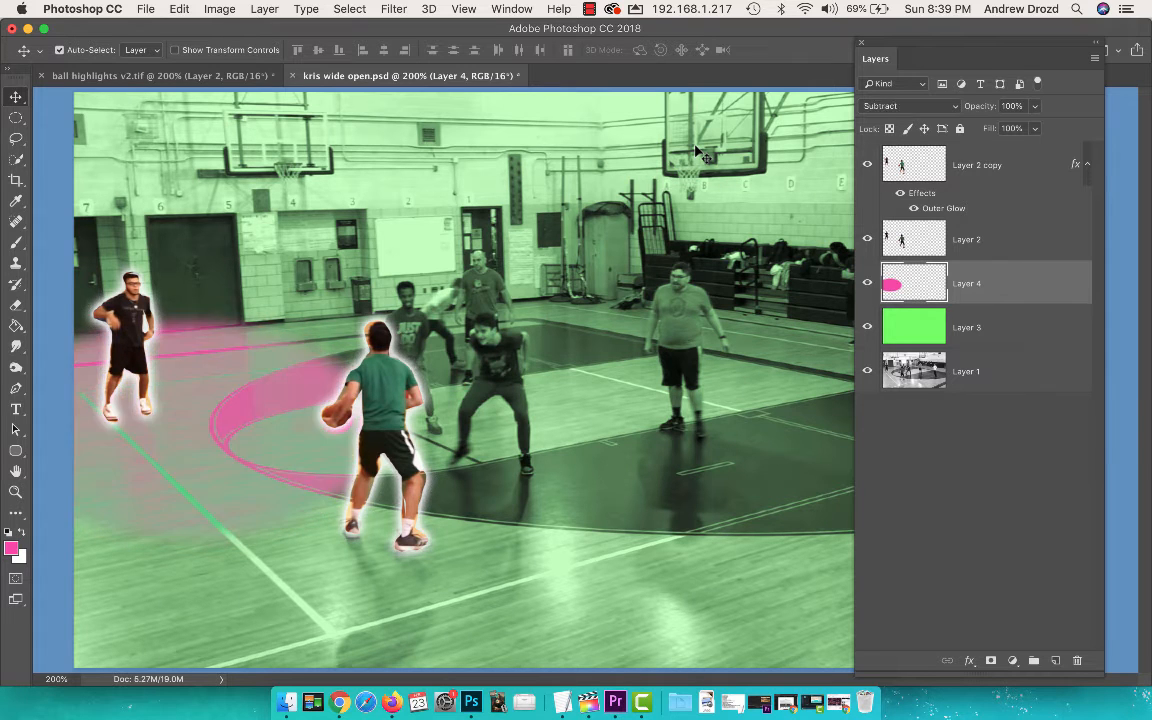
key(shift+plus)
key(shift+plus)
key(shift+plus)
key(shift+plus)
key(shift+plus)
key(shift+plus)
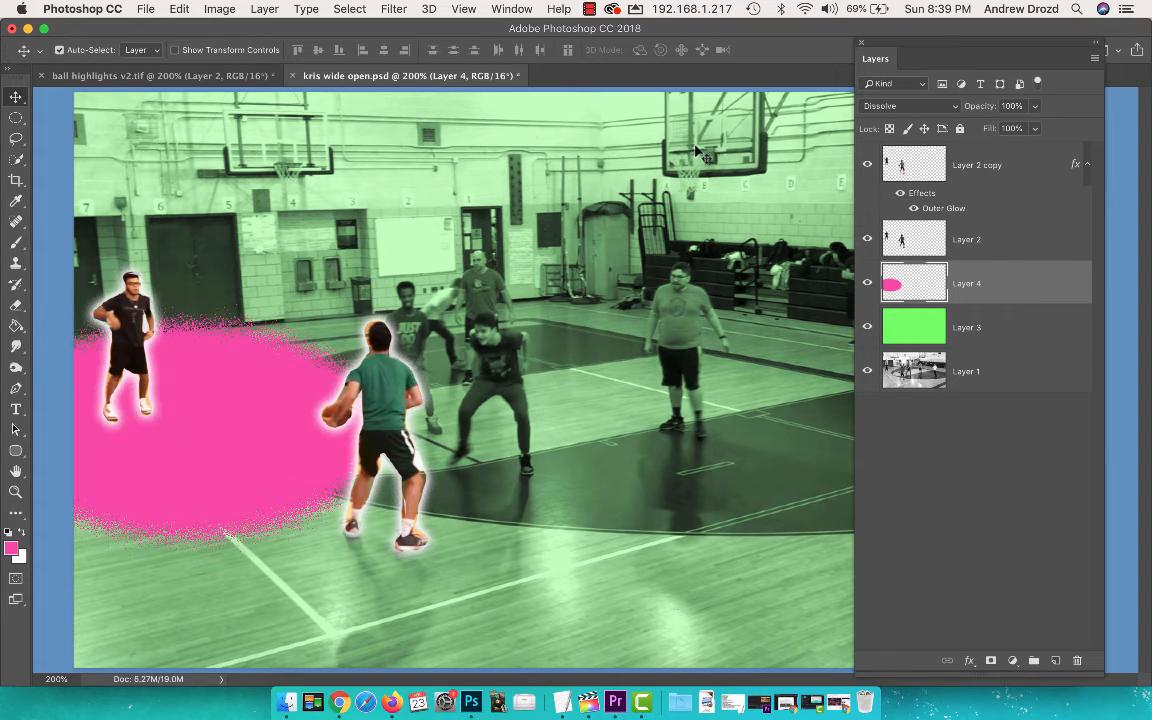
key(shift+plus)
key(shift+plus)
key(shift+plus)
key(shift+plus)
key(shift+plus)
key(shift+plus)
key(shift+plus)
key(shift+plus)
key(shift+plus)
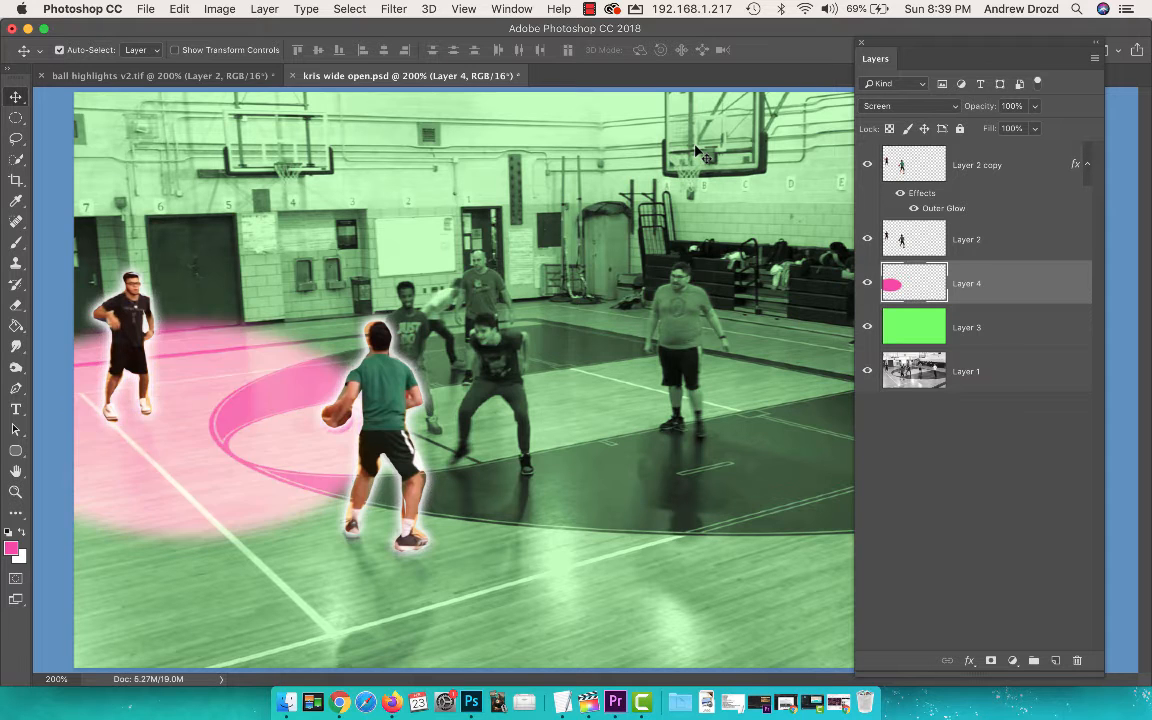
key(shift+plus)
key(shift+plus)
key(shift+plus)
key(shift+plus)
key(shift+plus)
key(shift+plus)
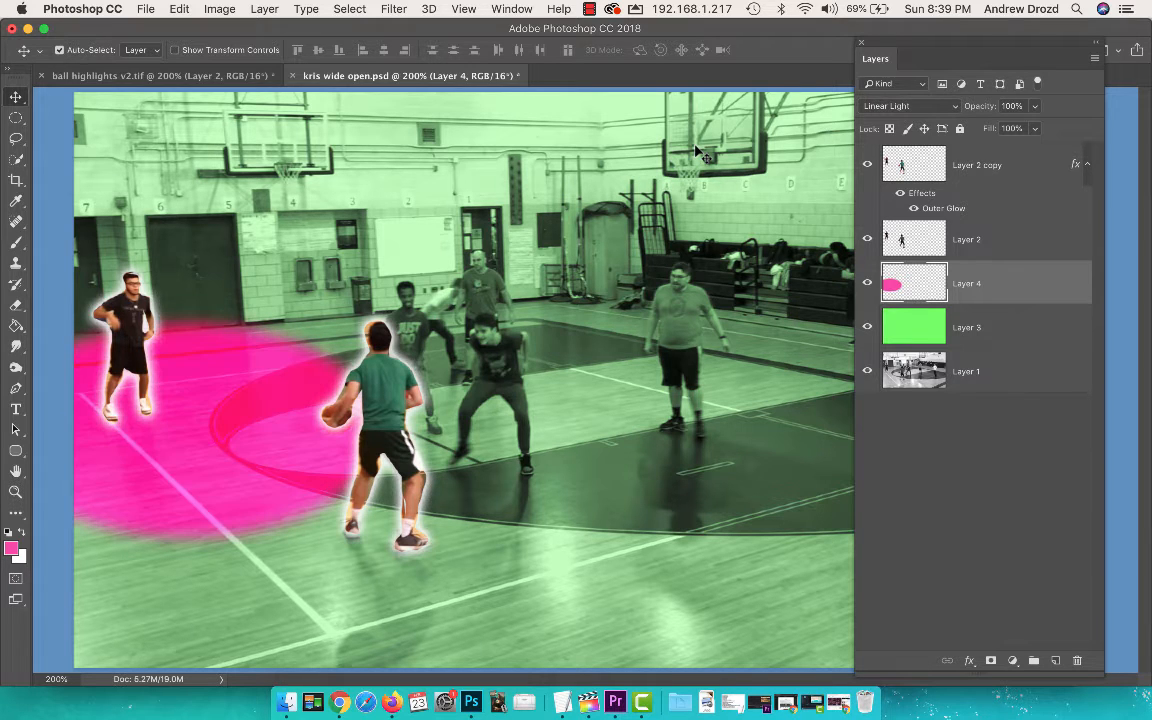
key(shift+plus)
key(shift+plus)
key(shift+plus)
key(shift+plus)
key(shift+plus)
key(shift+plus)
key(shift+plus)
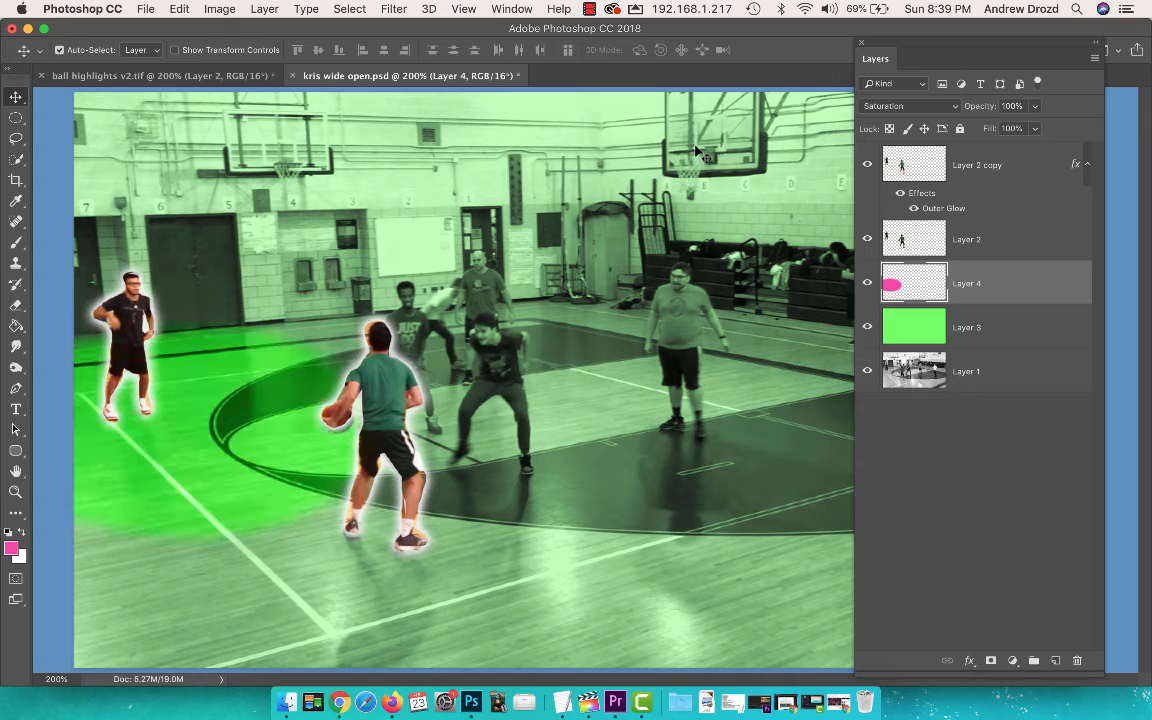
key(shift+minus)
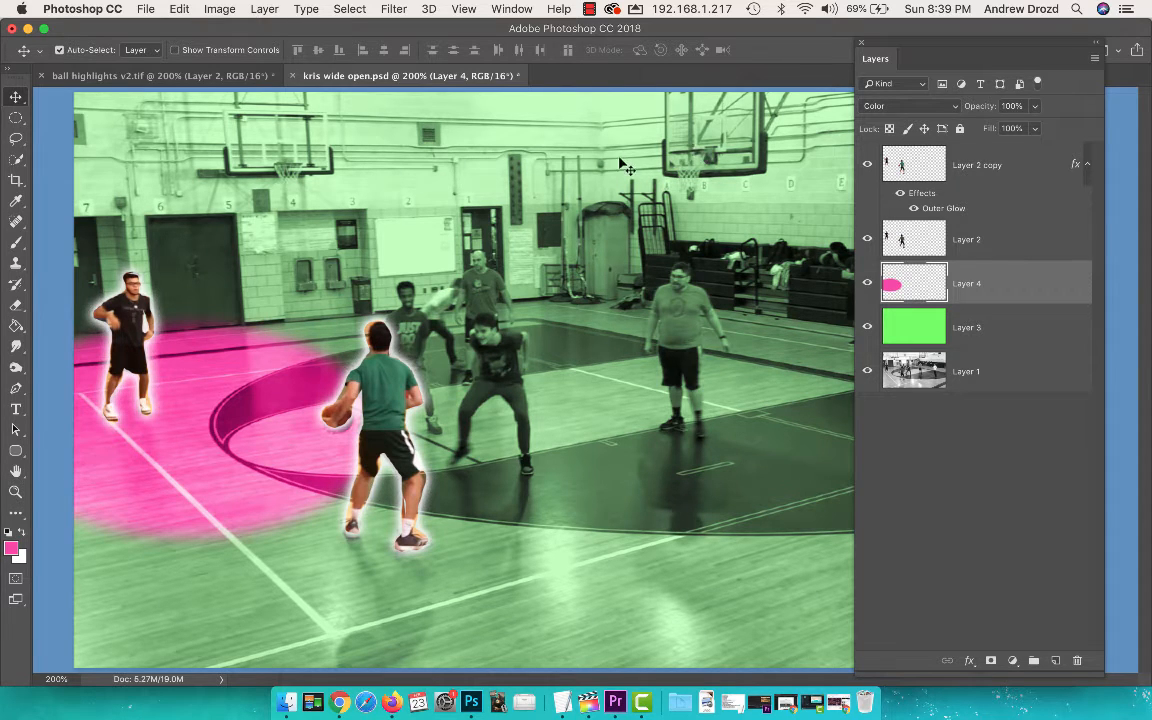
Transform the pink ellipse to about 110% width and 74% height so it lies flatter on the floor.
key(super)
key(super+t)
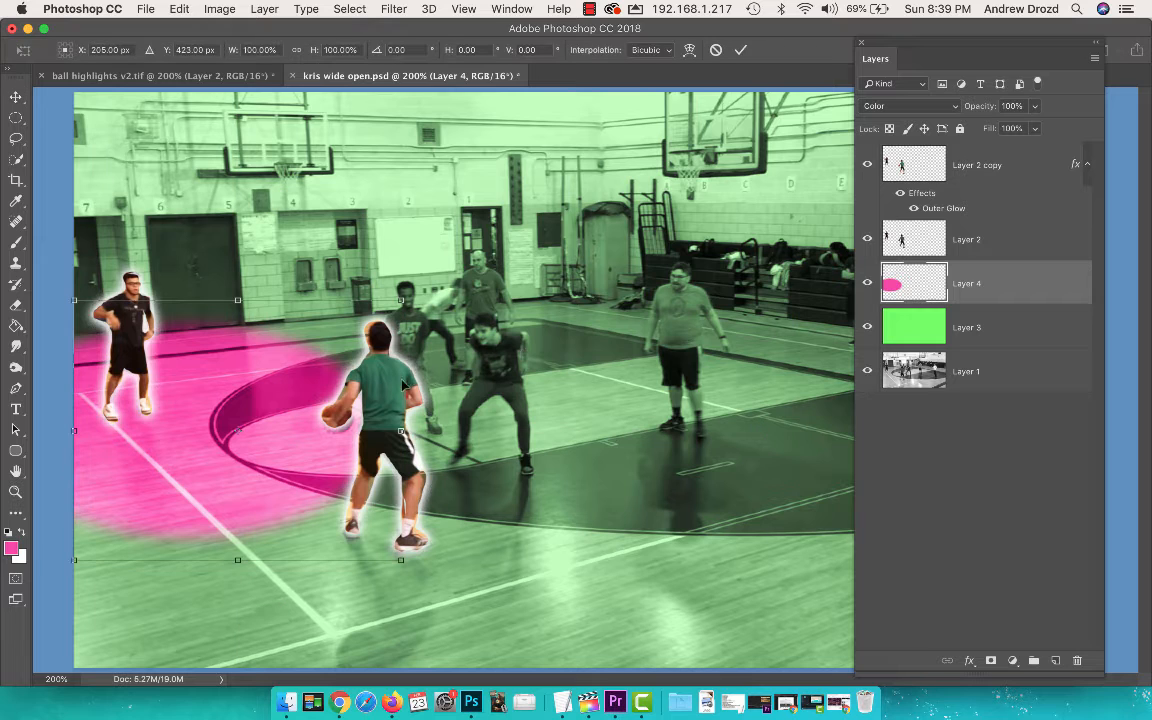
drag(235, 559, 234, 510)
drag(237, 300, 215, 363)
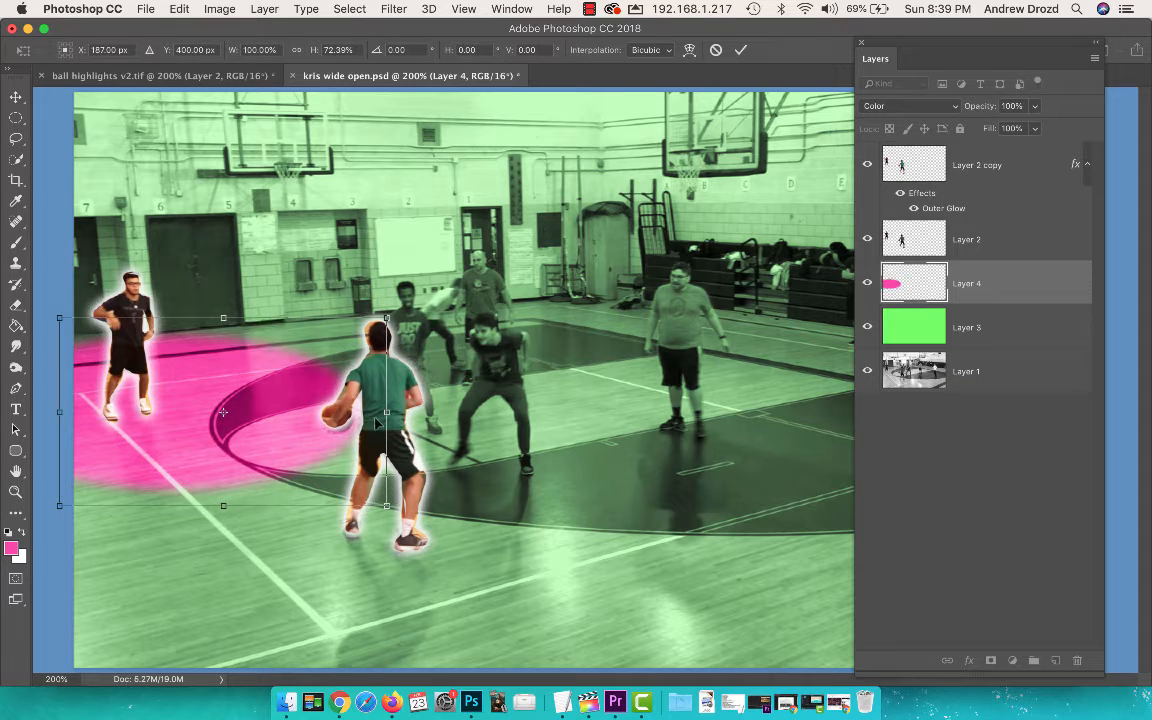
drag(392, 411, 418, 414)
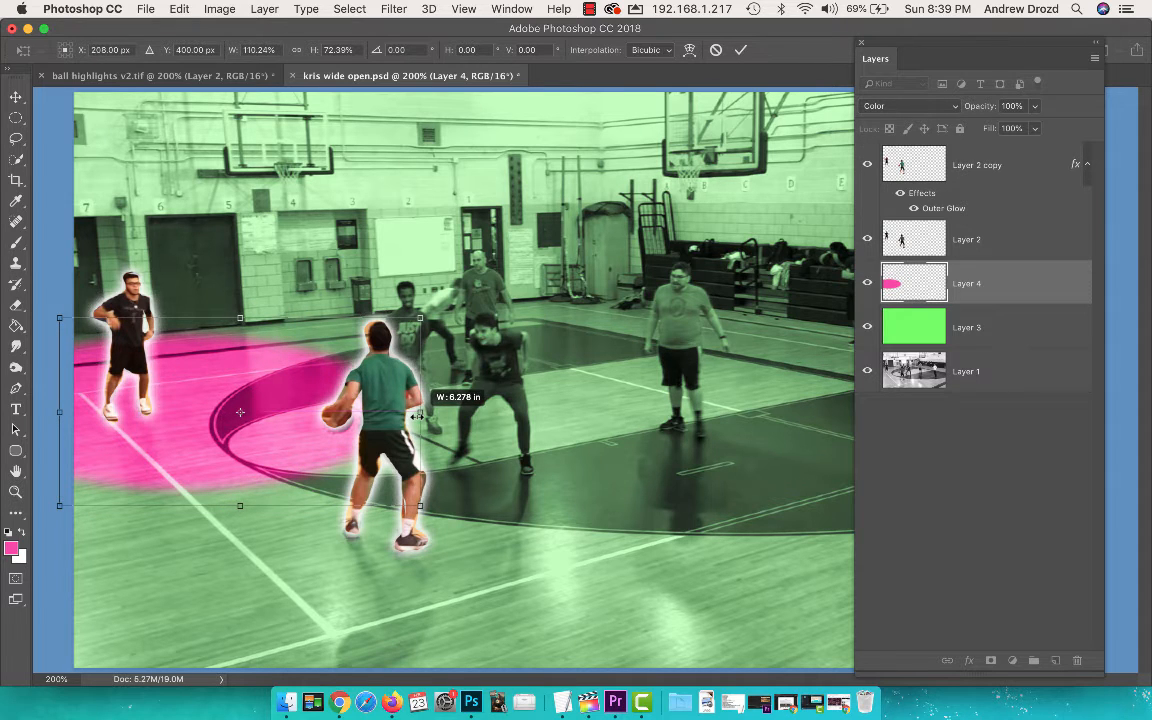
drag(240, 504, 240, 508)
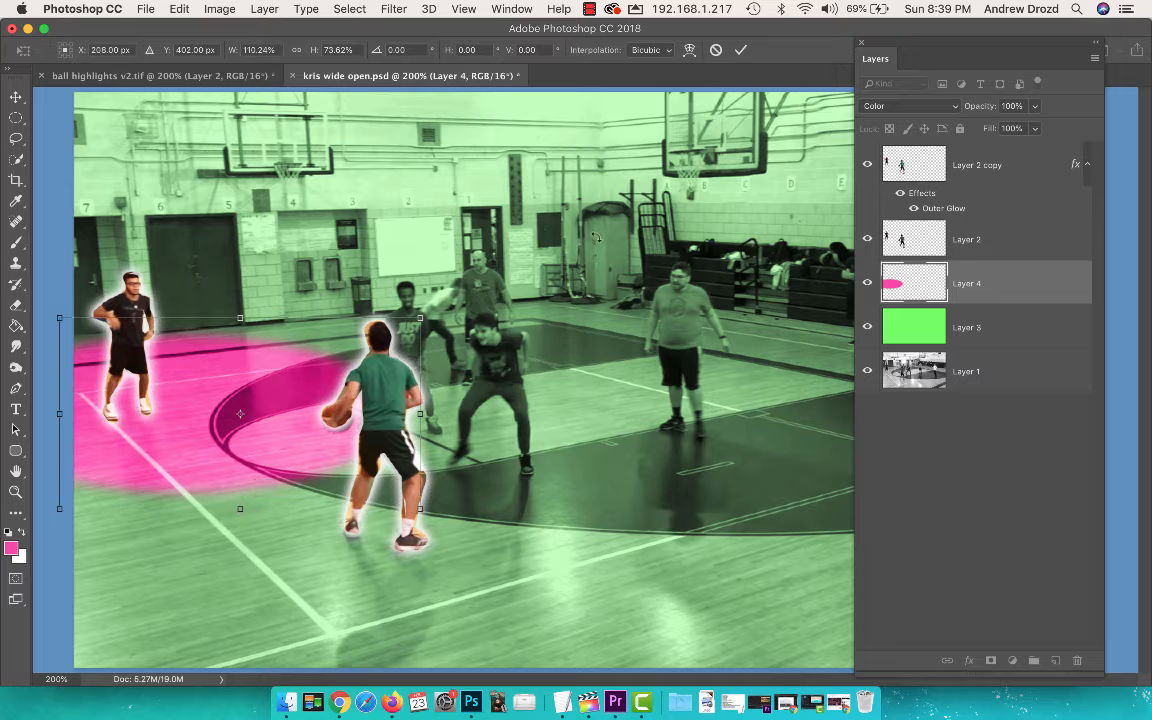
click(741, 48)
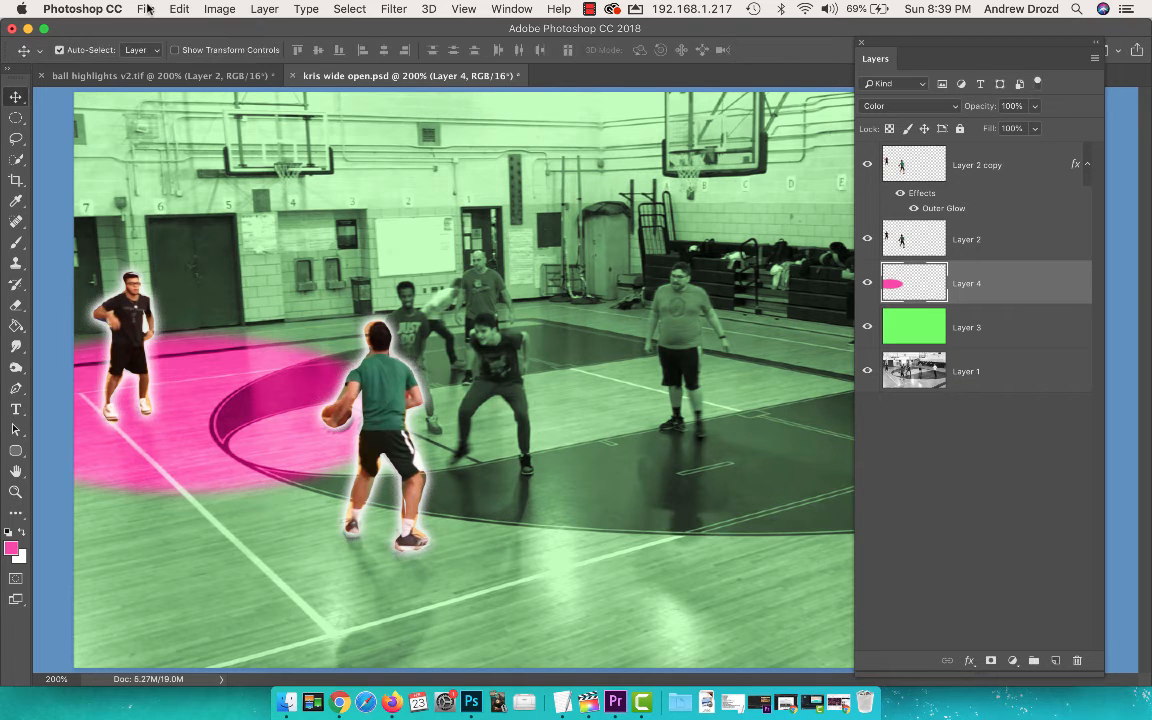
Save a JPEG copy of the image to the Desktop with "v2" appended to the file name.
click(146, 9)
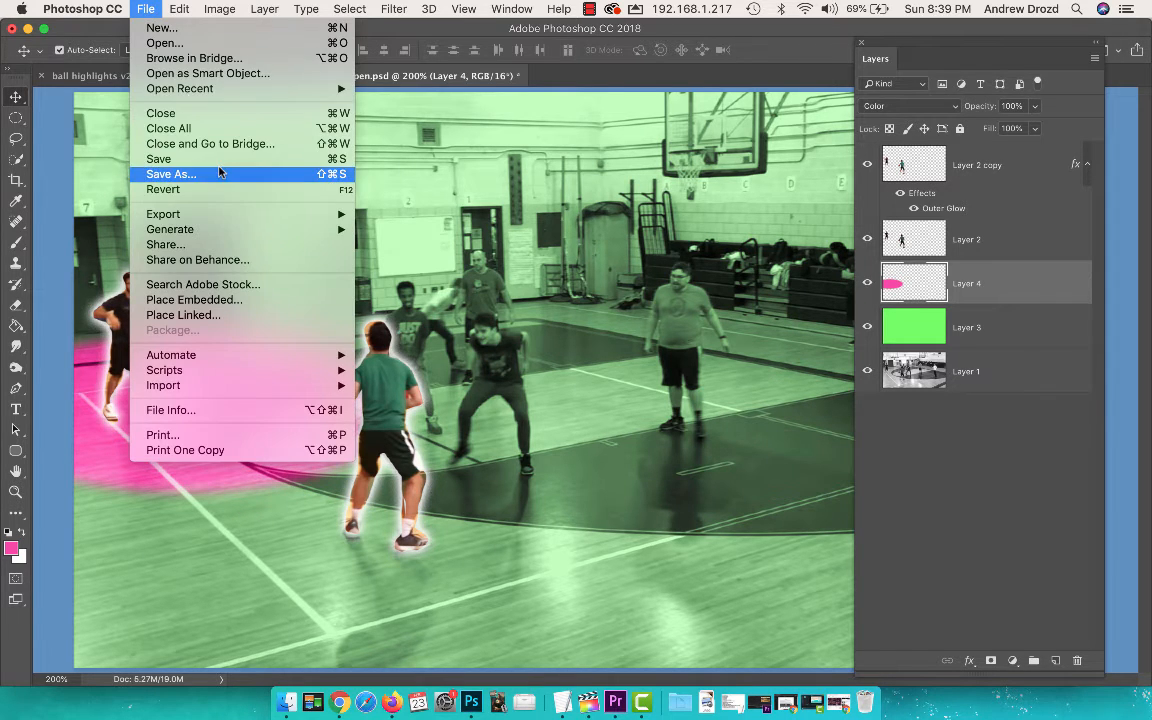
click(172, 174)
click(515, 420)
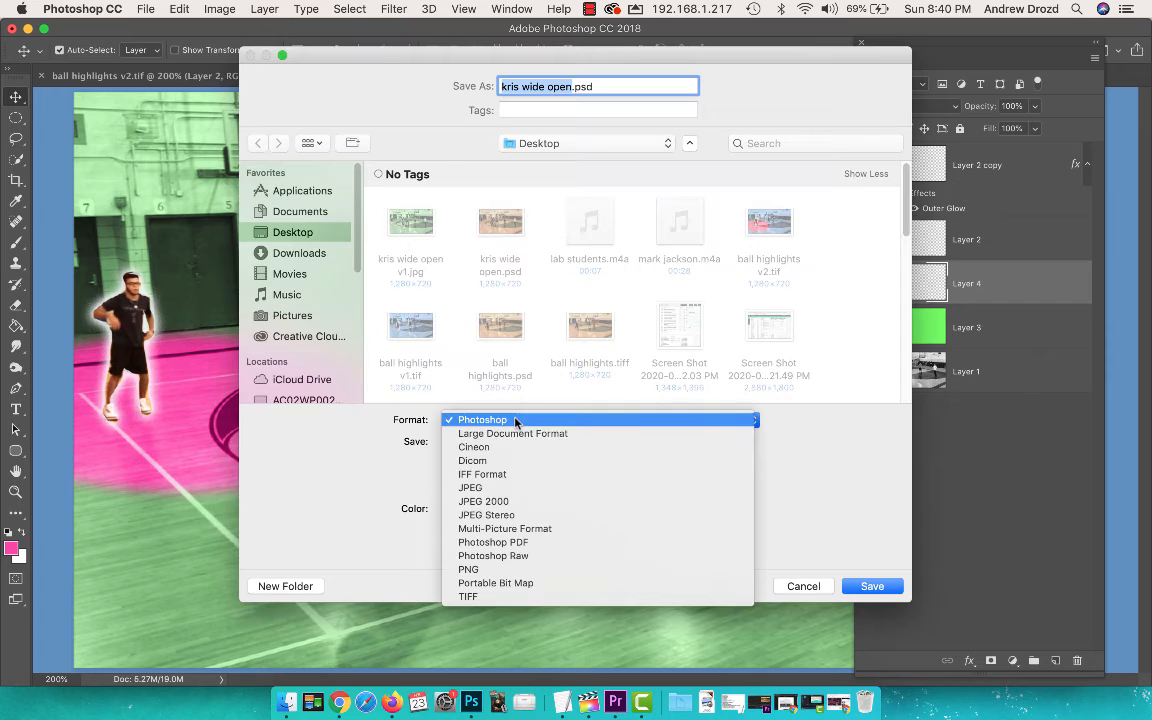
click(532, 485)
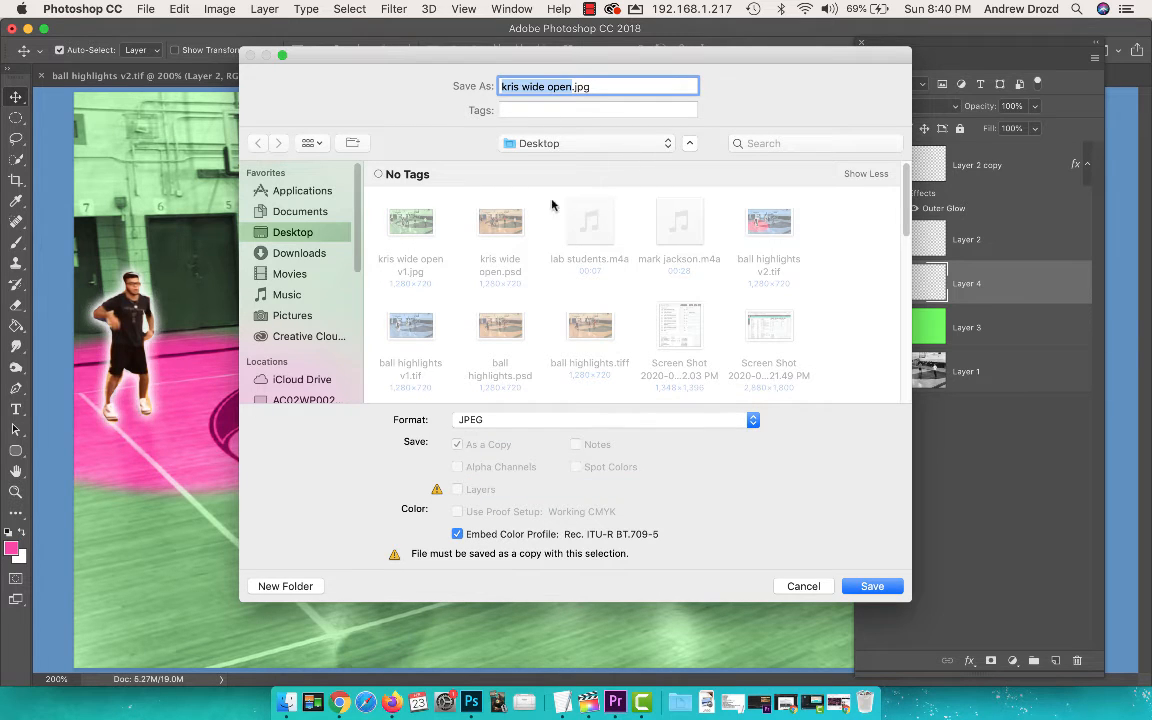
click(573, 86)
text(v2)
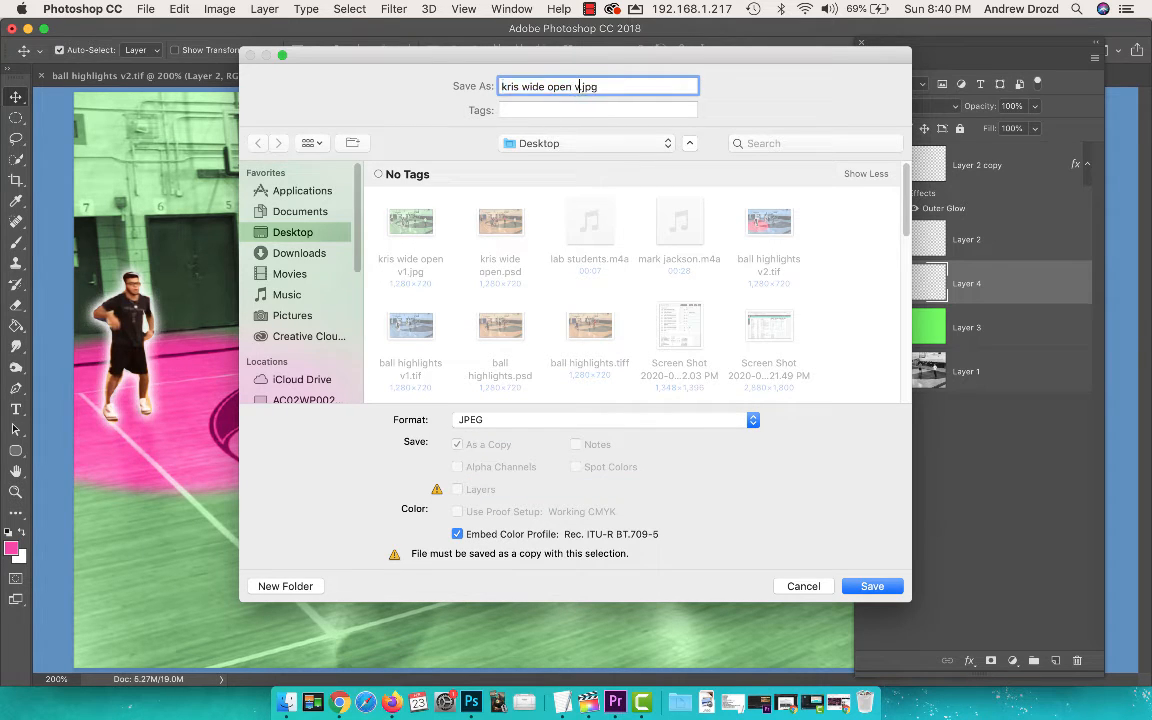
key(Return)
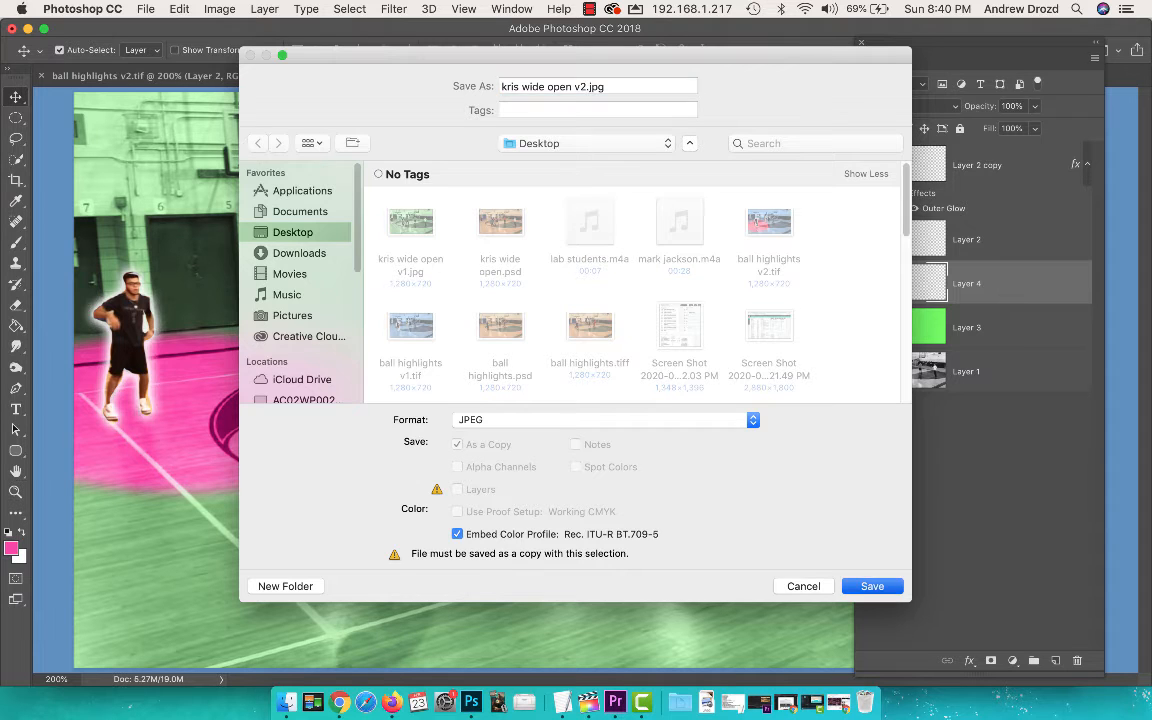
key(Return)
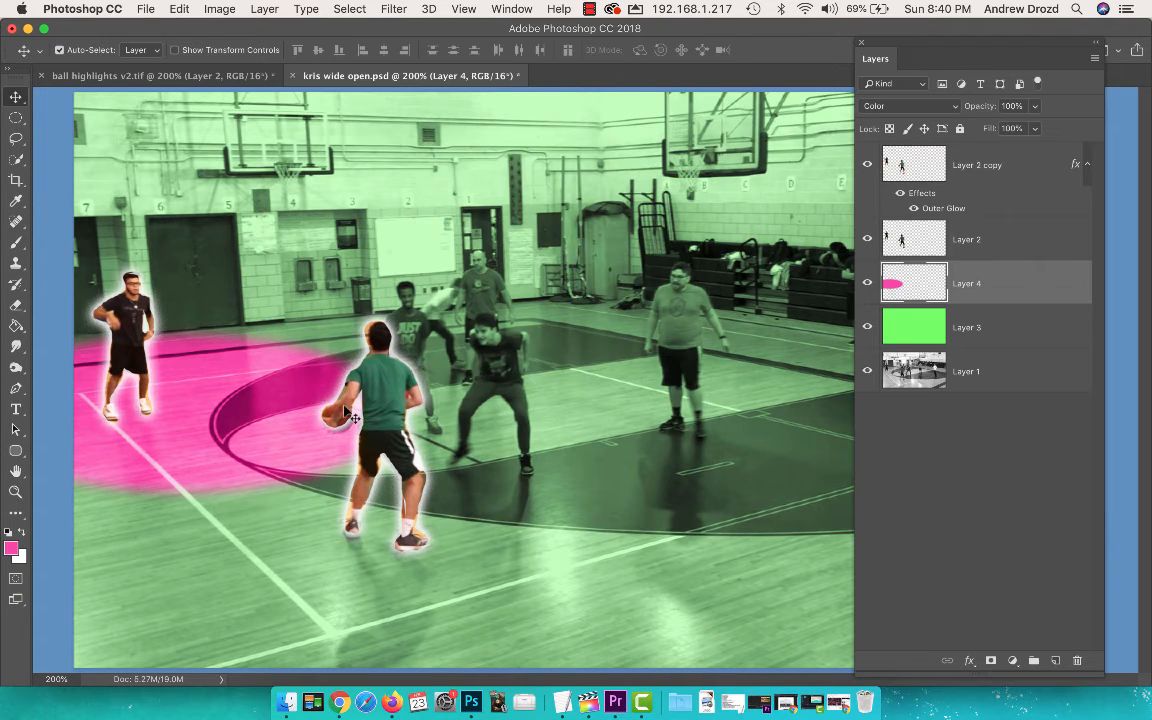
Switch to Final Cut Pro and split the IMG_8008 clip in the ball highlights timeline at 3:17:12.
mouse_move(755, 708)
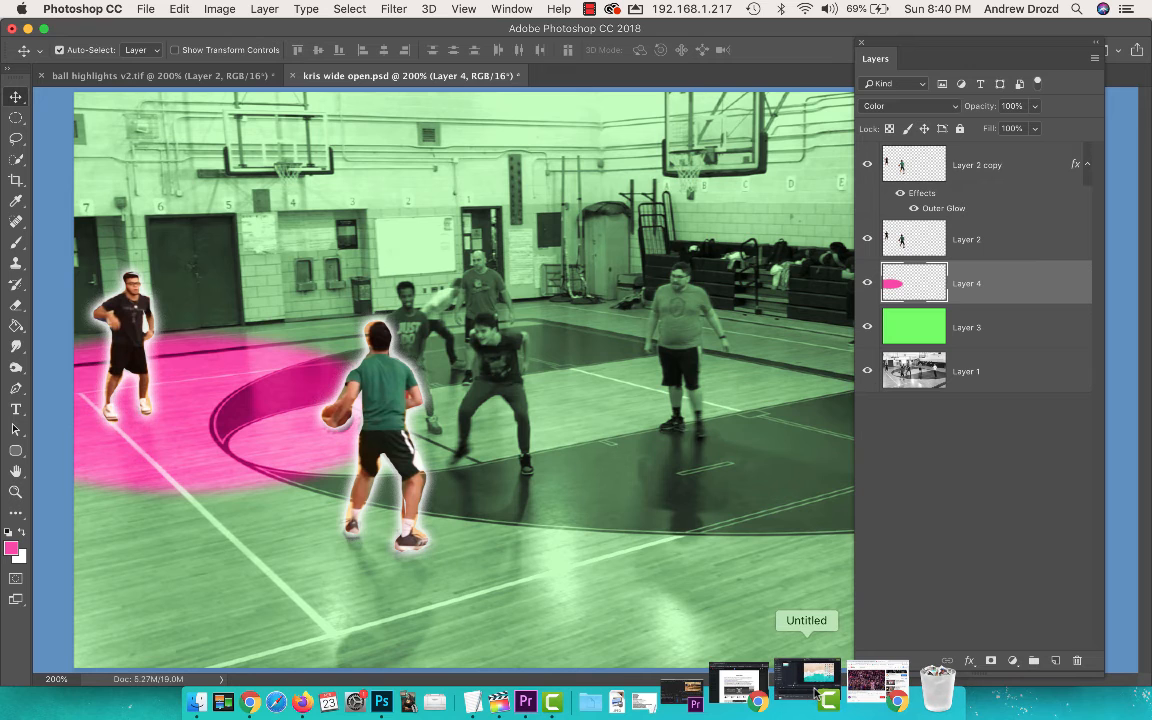
click(582, 705)
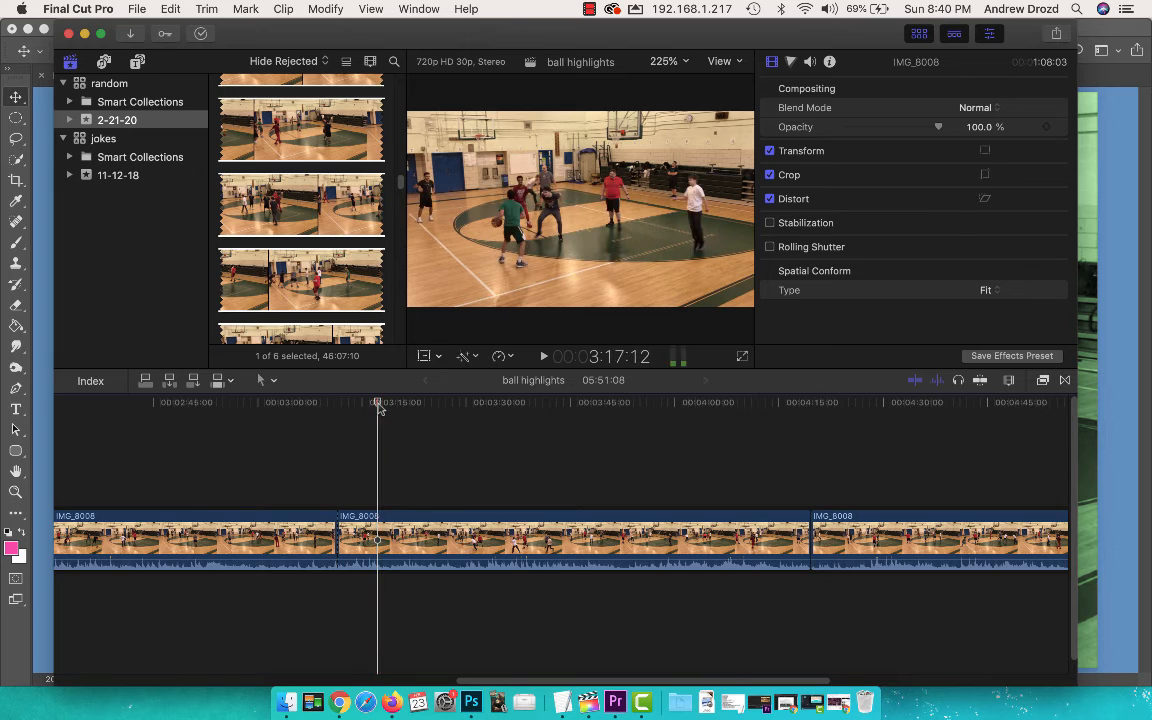
key(super+b)
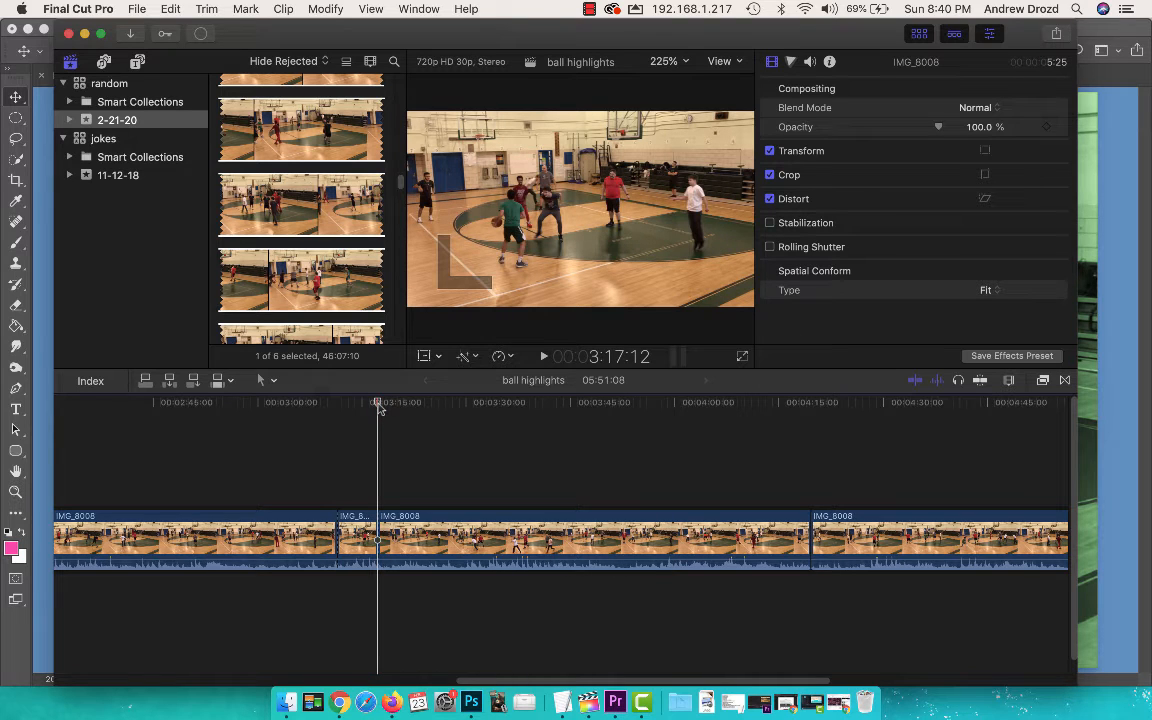
Import the two newest JPEG freeze frames, v1 and v2, from the Desktop folder into the 2-21-20 event.
click(133, 35)
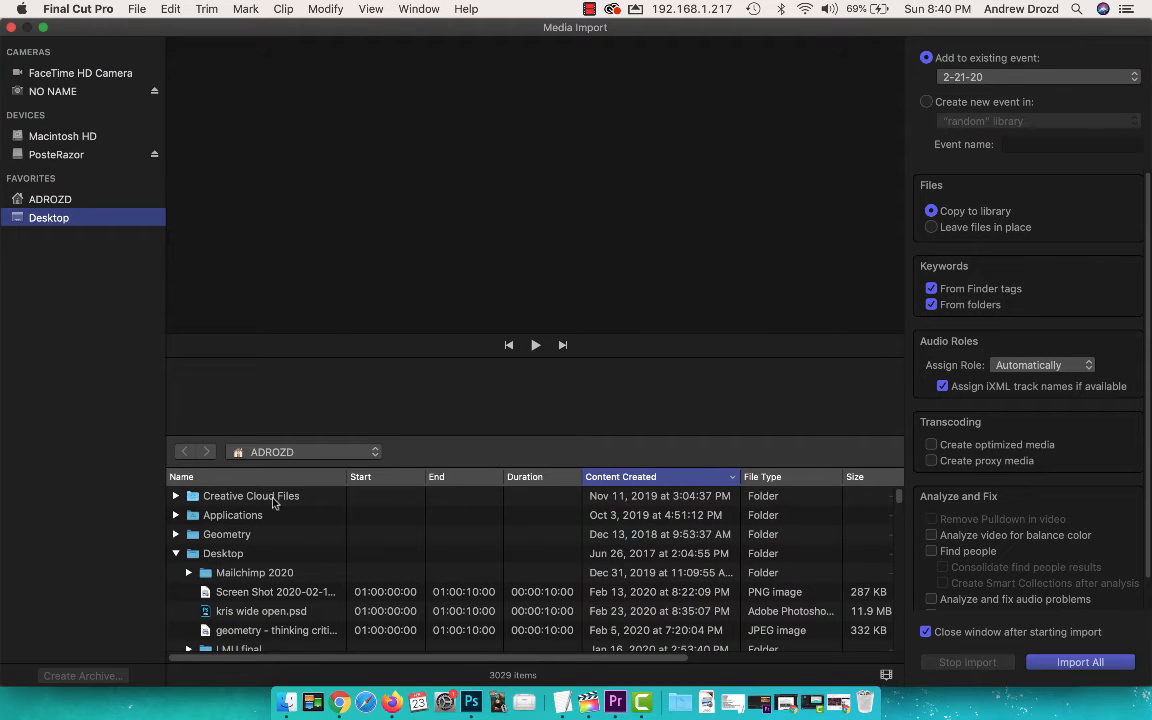
click(232, 555)
click(686, 478)
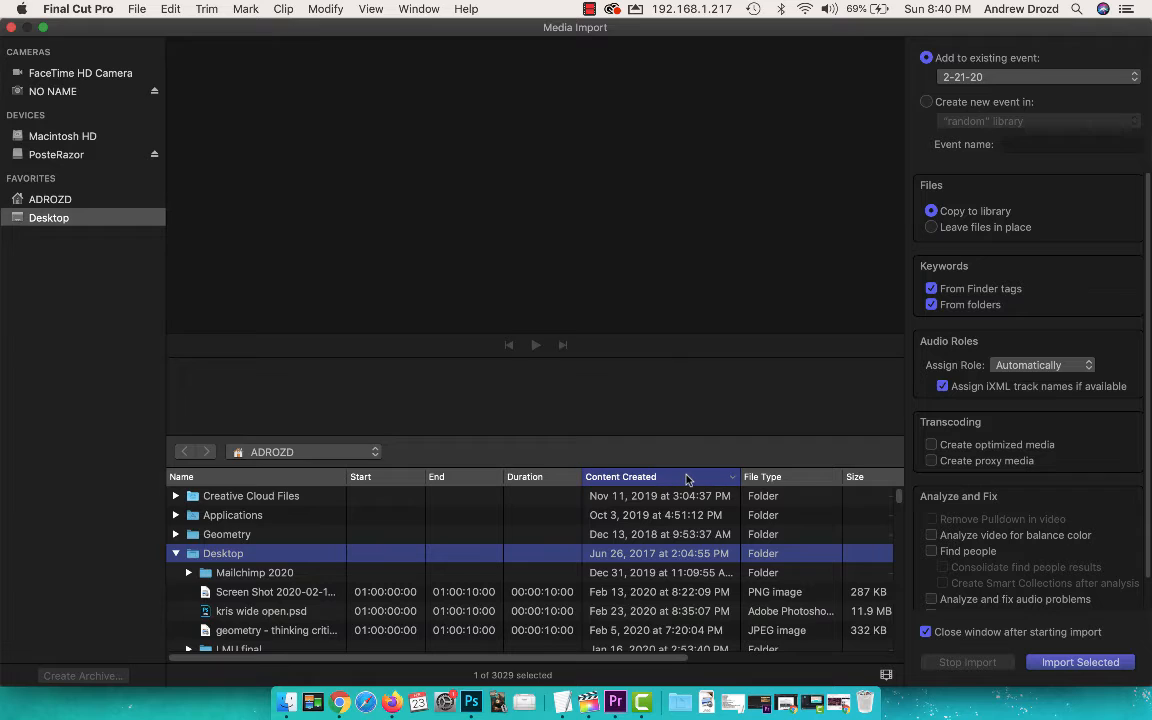
click(686, 478)
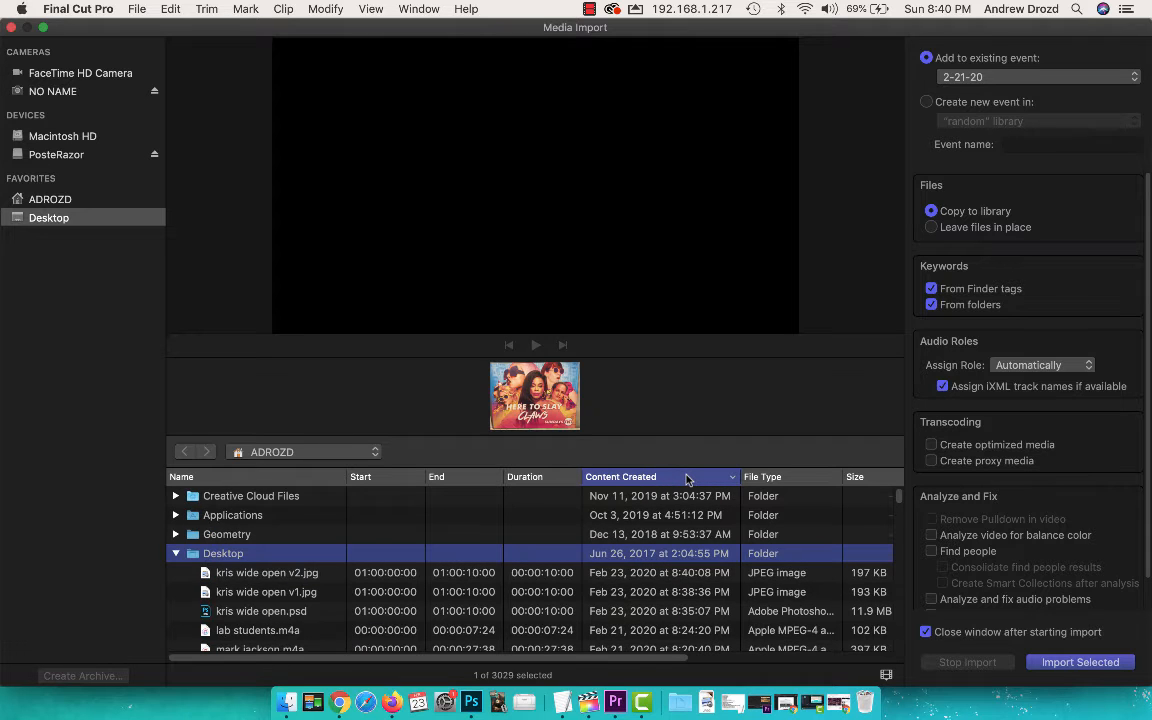
click(298, 574)
shift+click(316, 594)
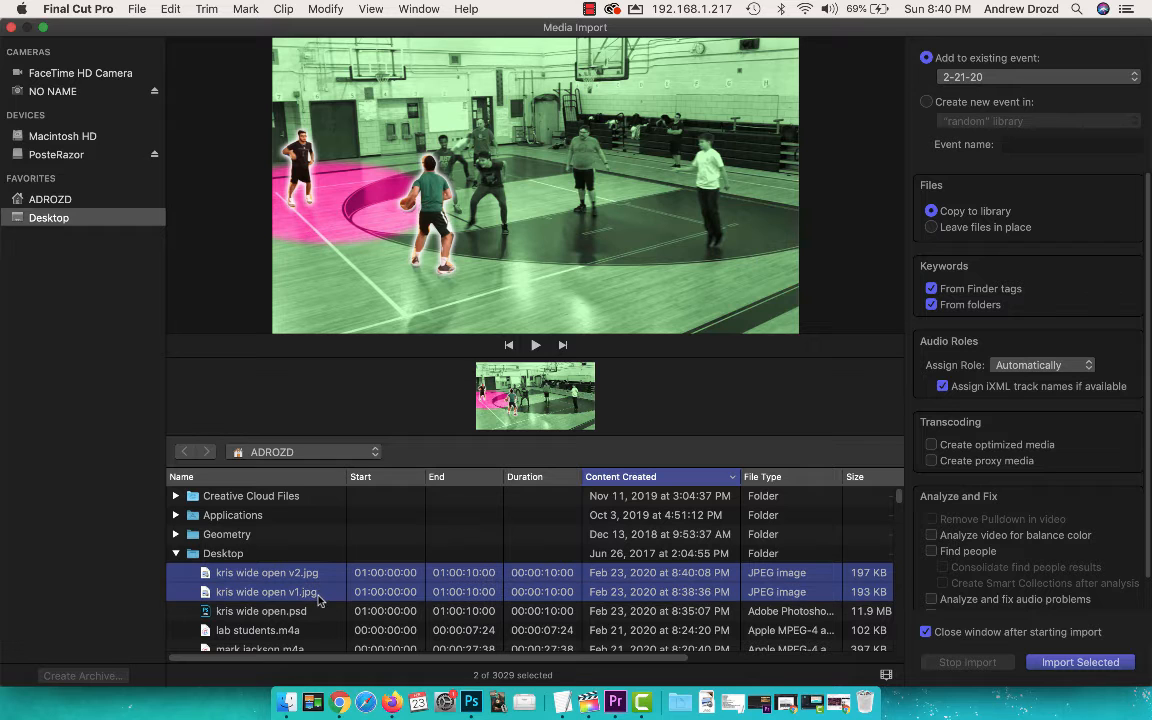
click(1081, 662)
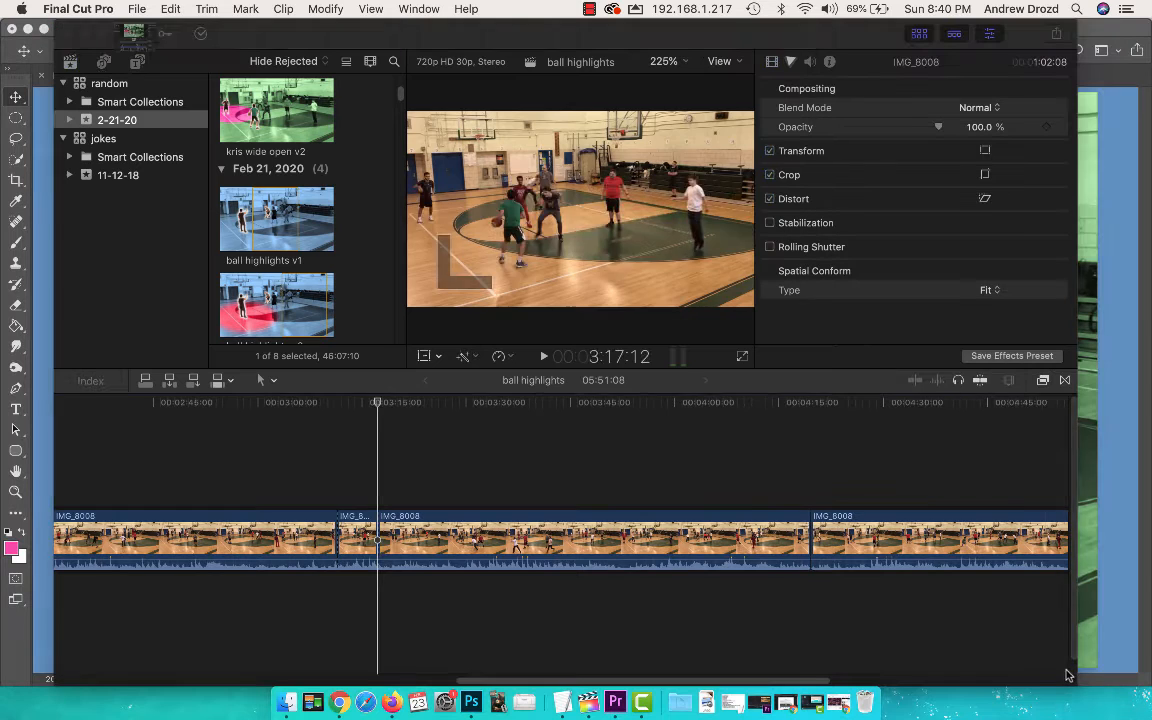
Insert the green-tinted v1 still at the 3:17:12 split and place the v2 still with the pink floor directly after it.
scroll(333, 187, up, 4)
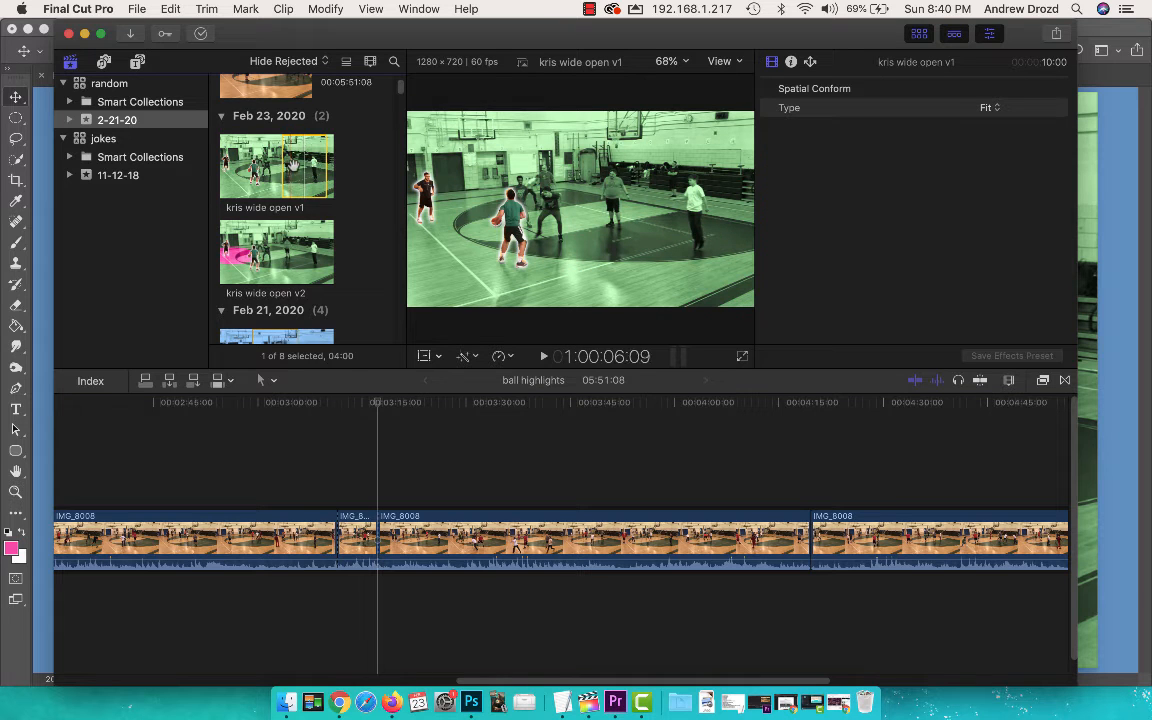
drag(263, 148, 380, 545)
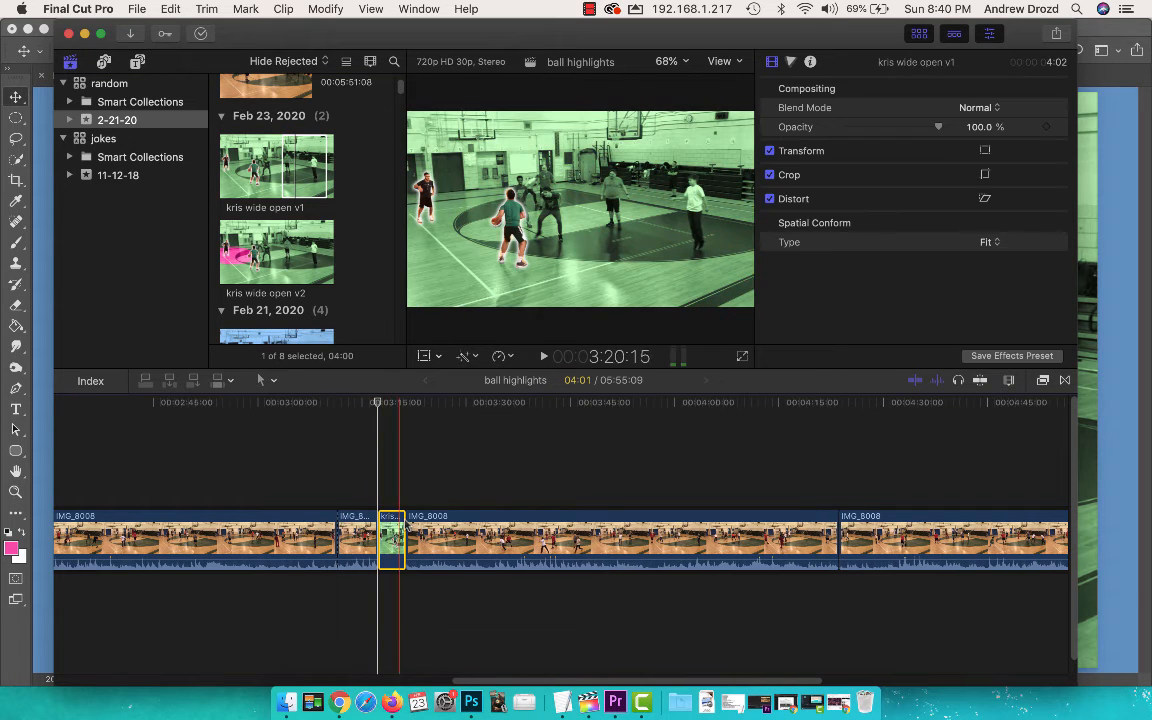
drag(275, 243, 421, 510)
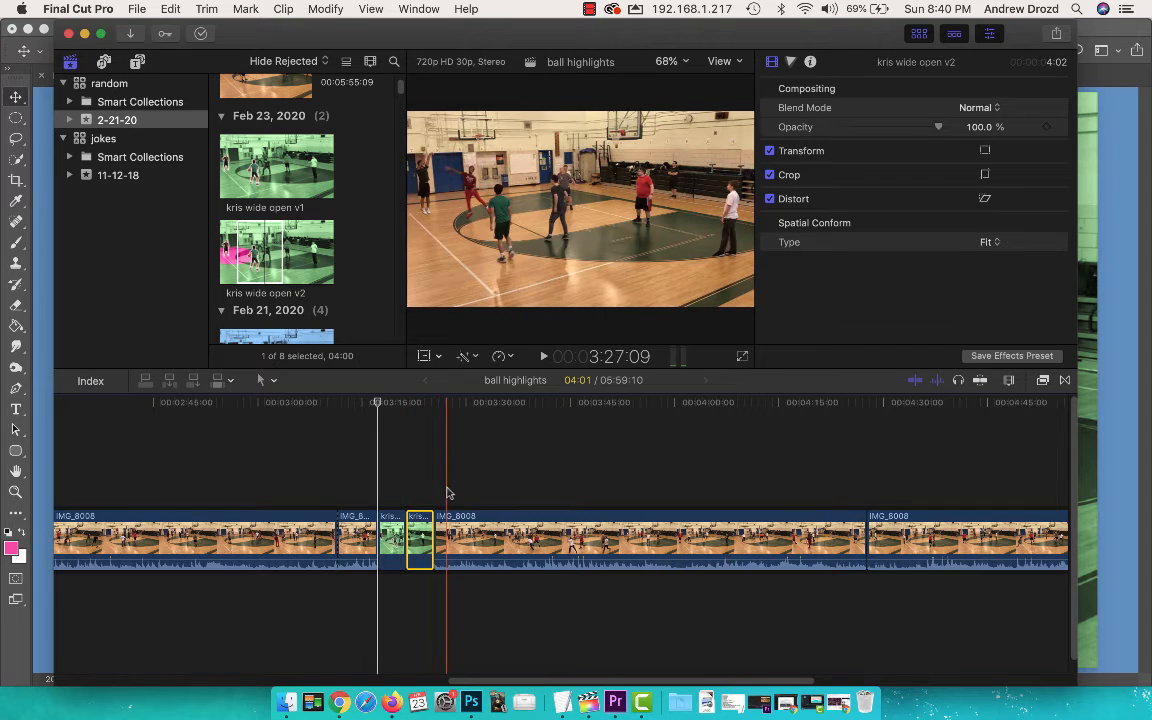
Trim the v1 and v2 freeze-frame stills in the timeline to about 2:13 each.
click(393, 541)
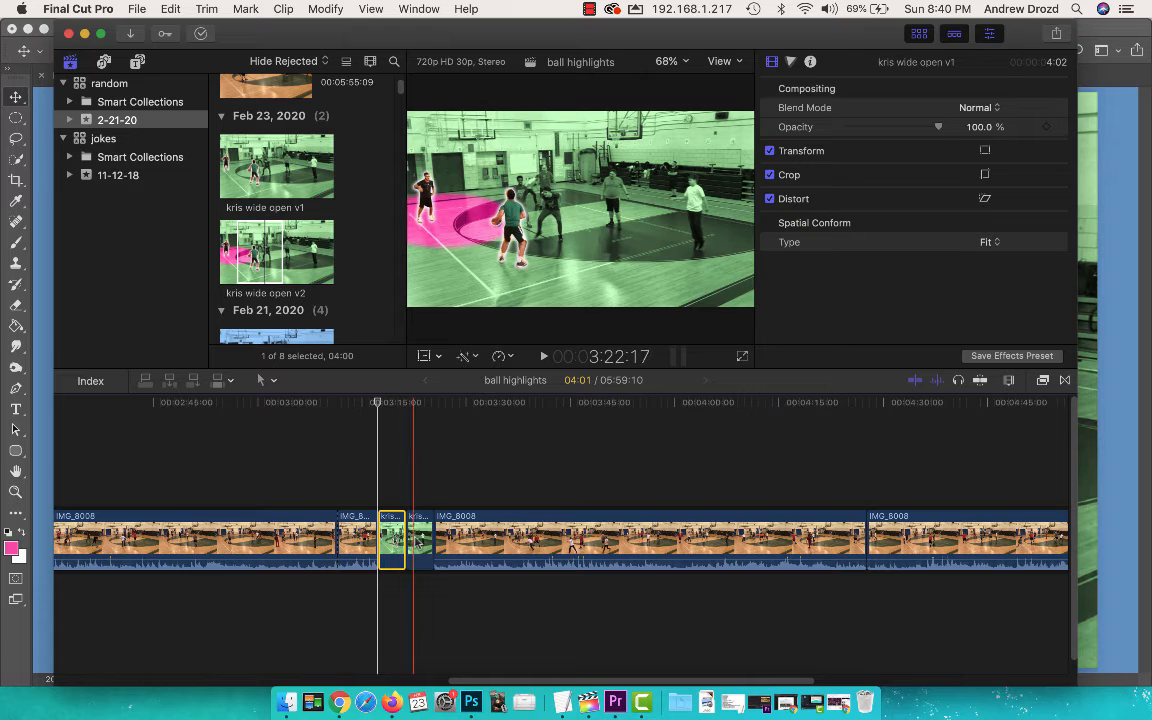
click(419, 540)
drag(432, 541, 393, 548)
click(398, 541)
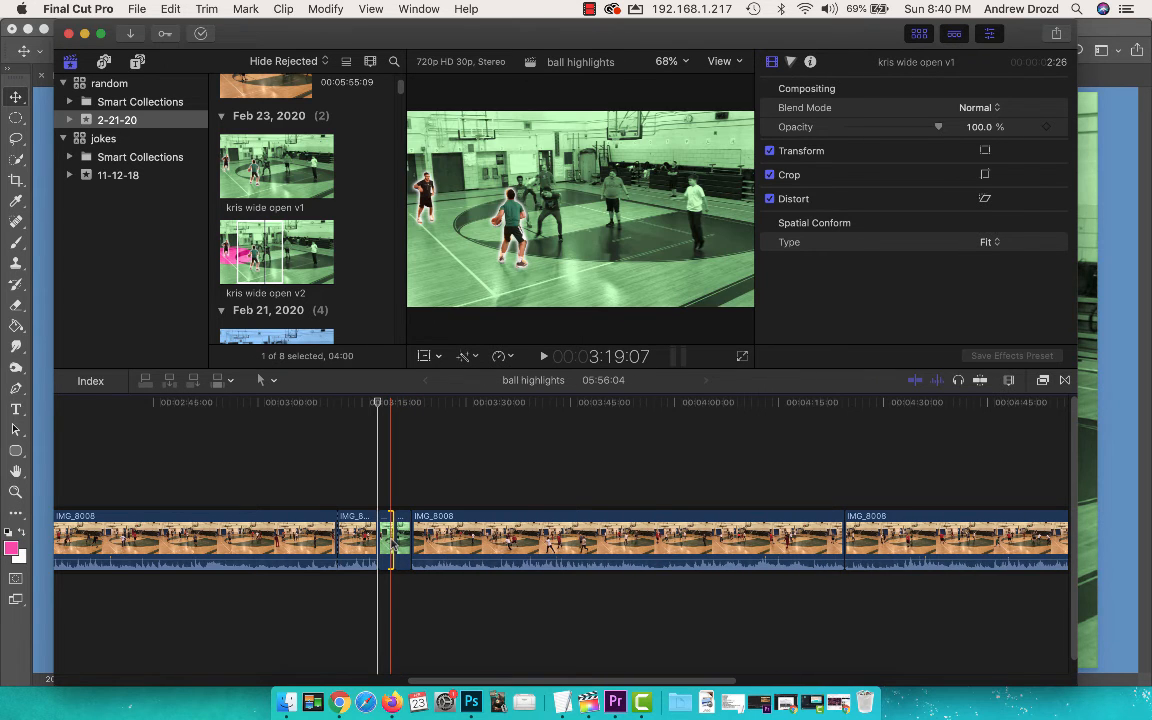
Mute the system sound and play the sequence from about 3:14:15 through both stills in full screen.
key(XF86AudioMute)
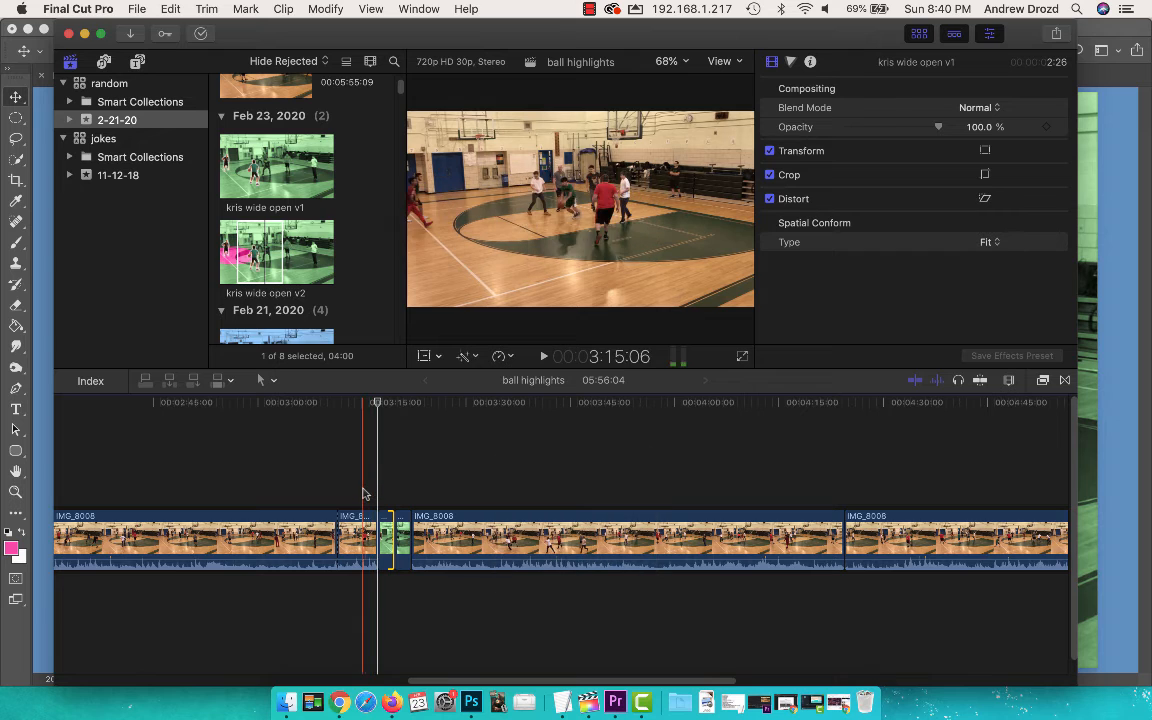
click(358, 484)
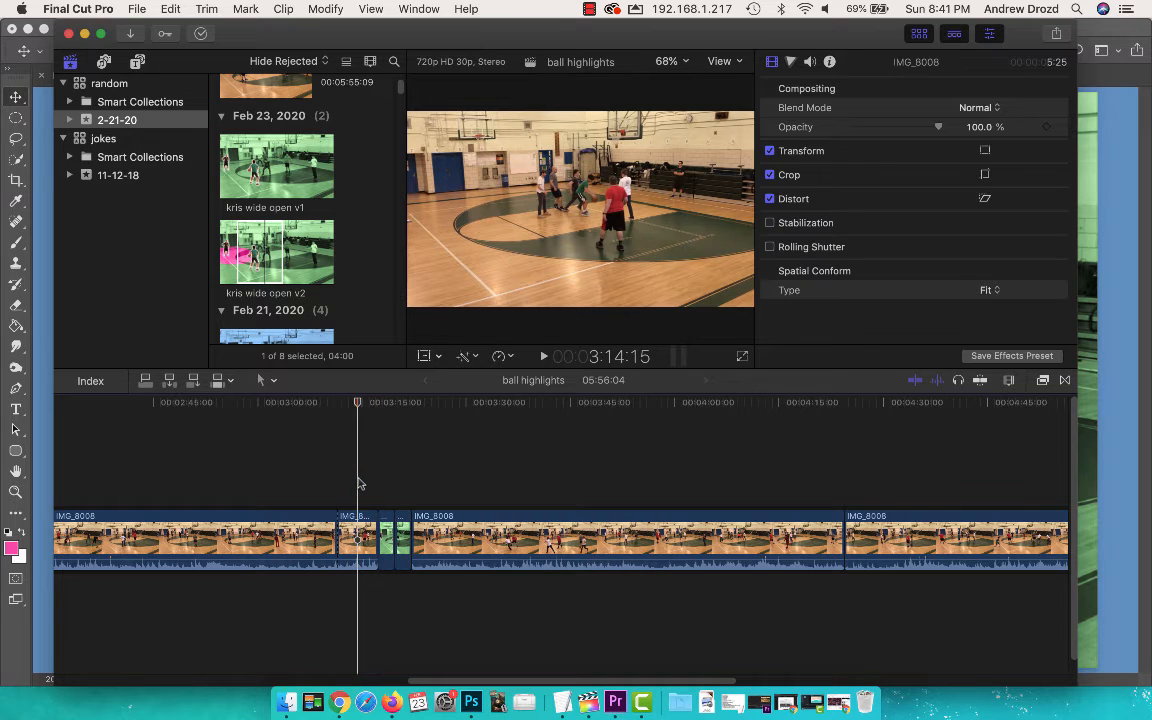
key(space)
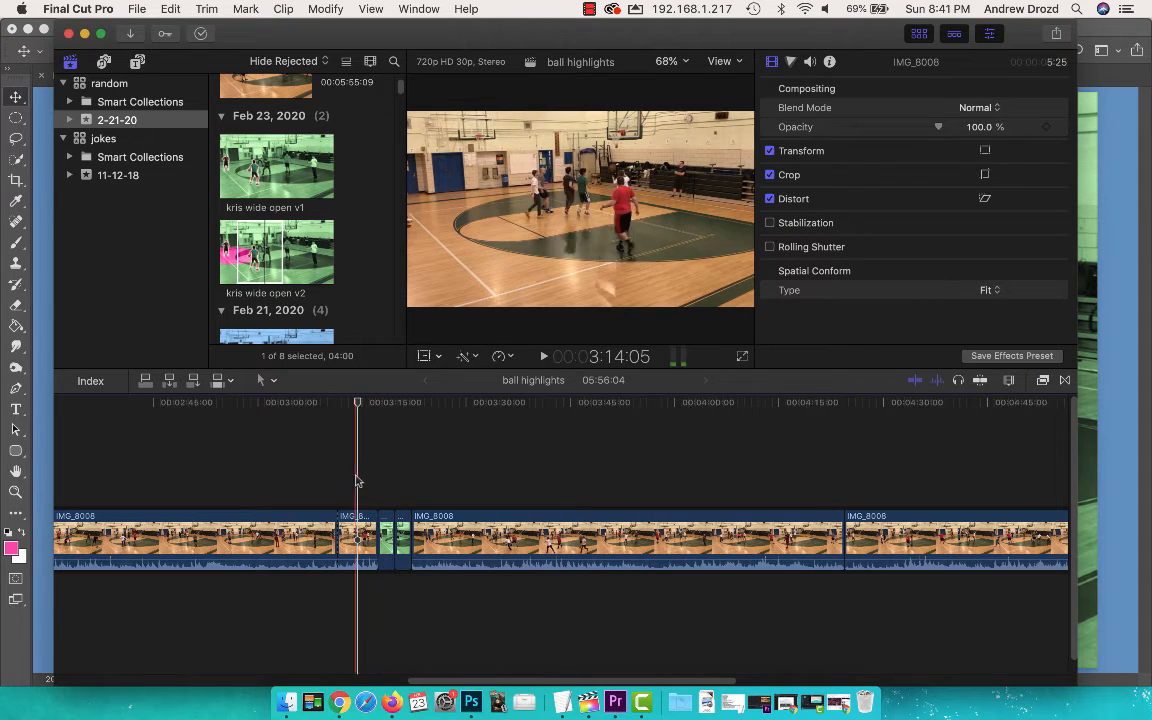
click(742, 356)
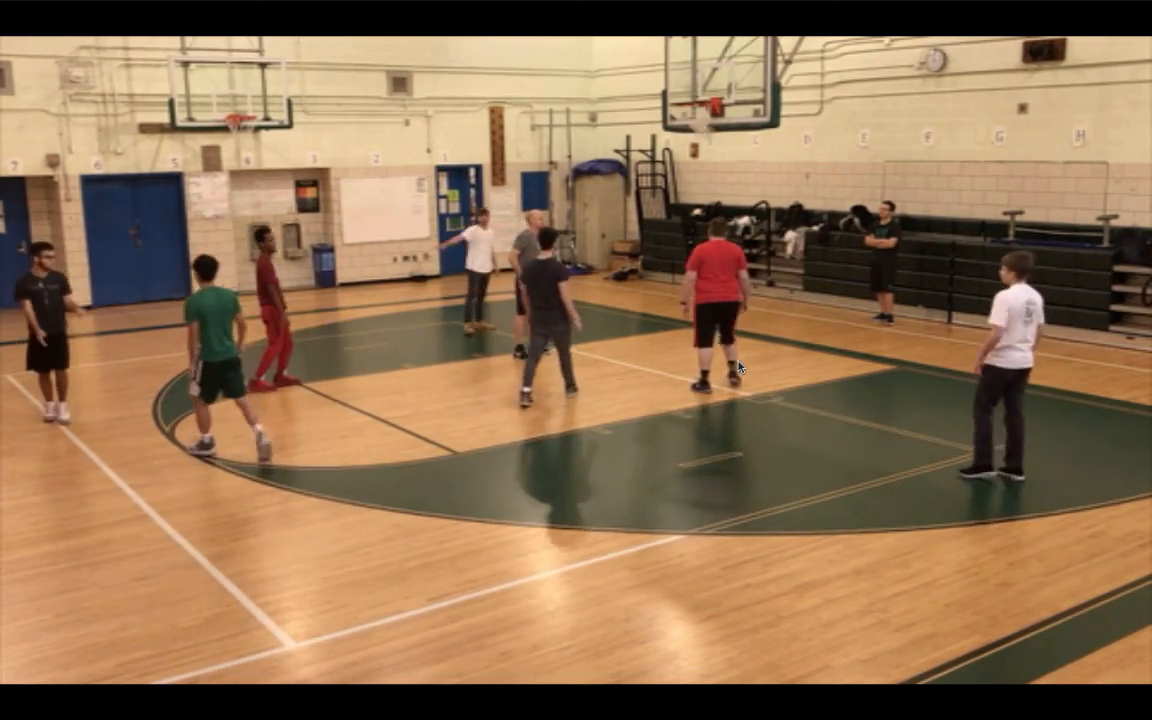
key(Escape)
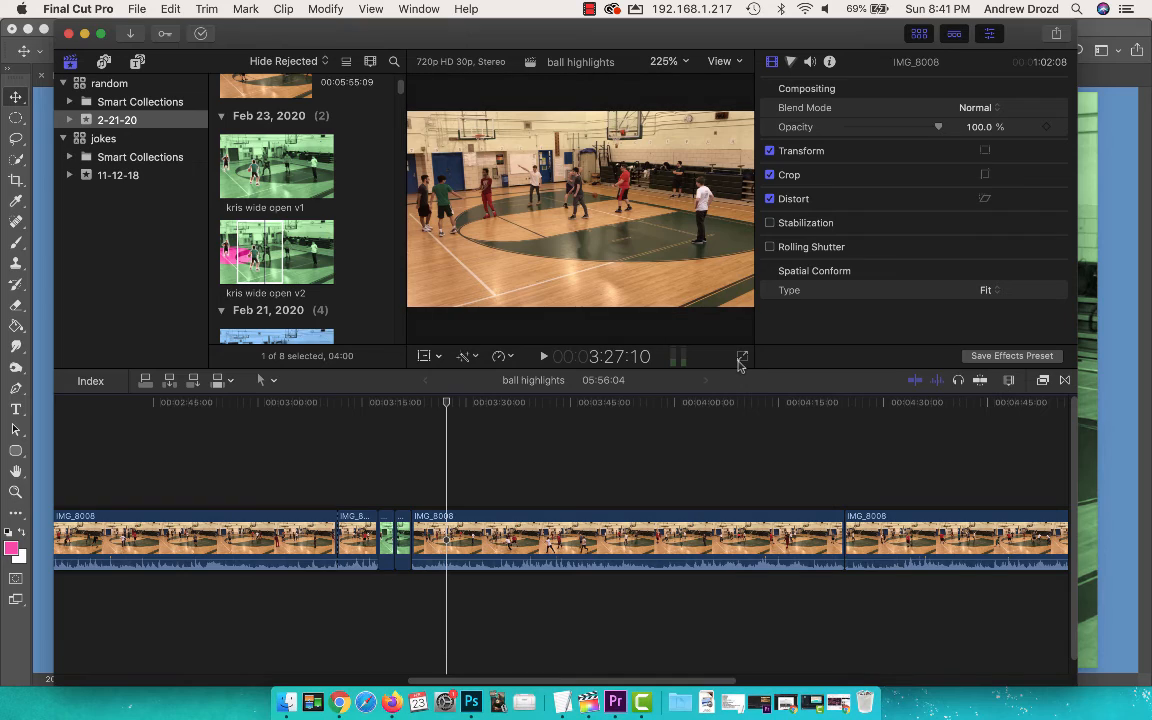
Shorten the v1 and v2 freeze-frame stills further, to slightly under two seconds each.
click(404, 535)
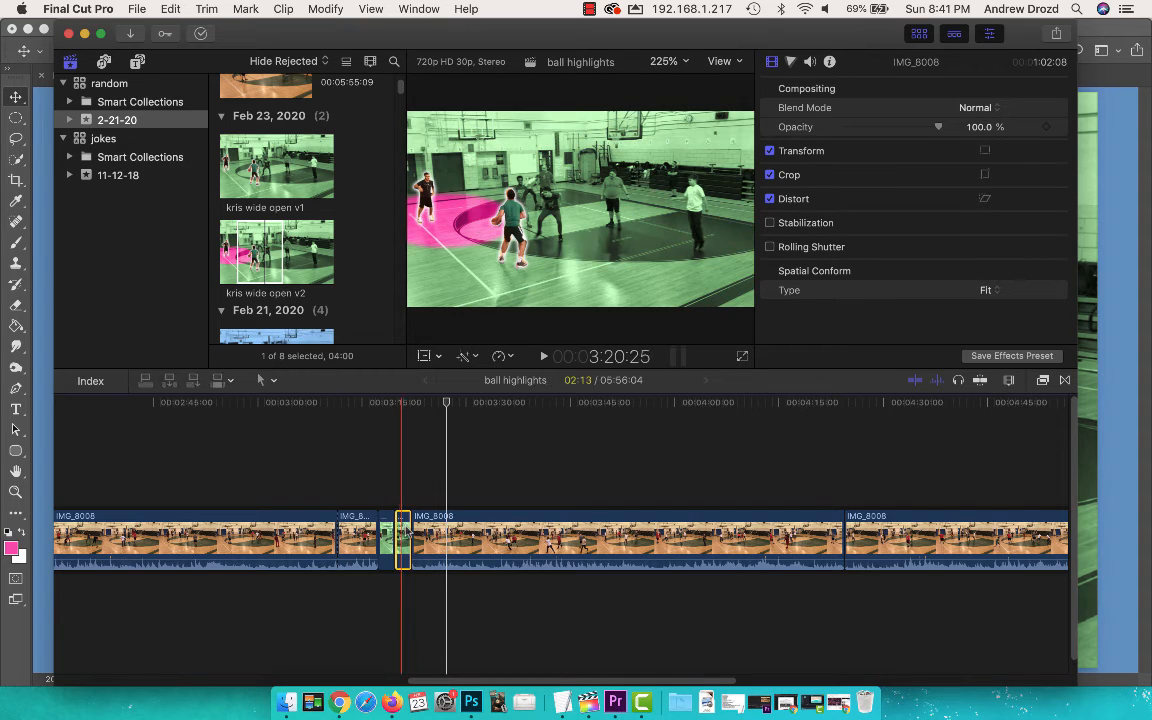
drag(409, 540, 397, 505)
key(super+equal)
key(super+equal)
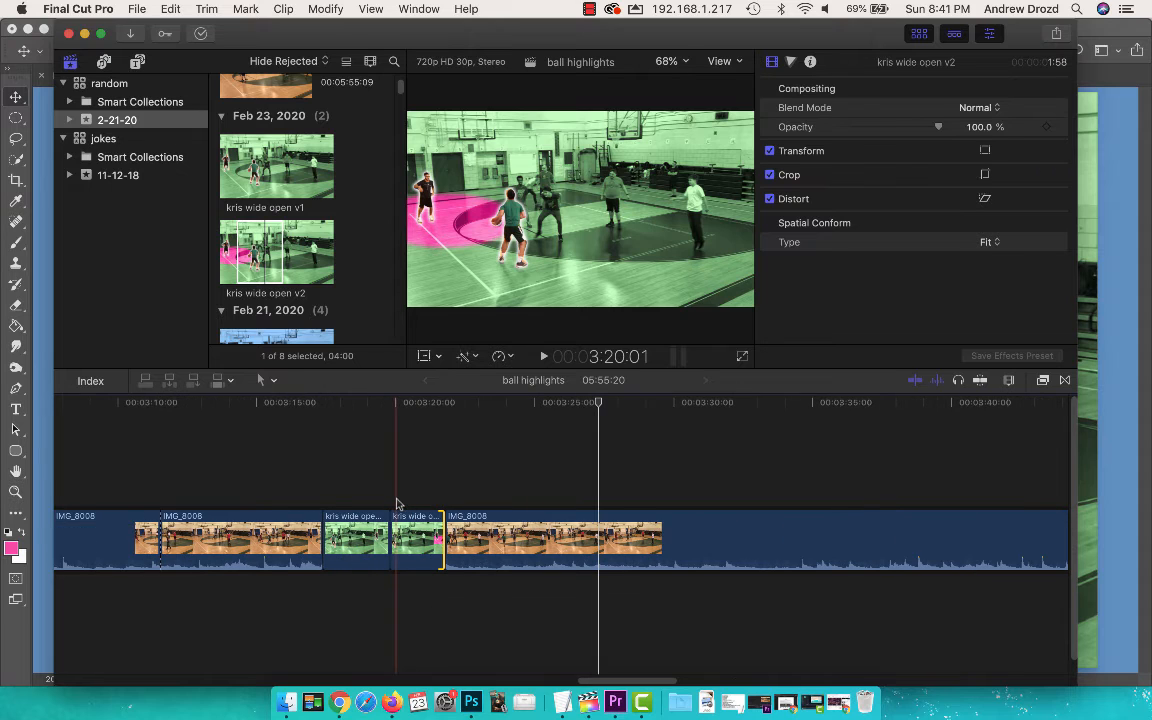
click(377, 541)
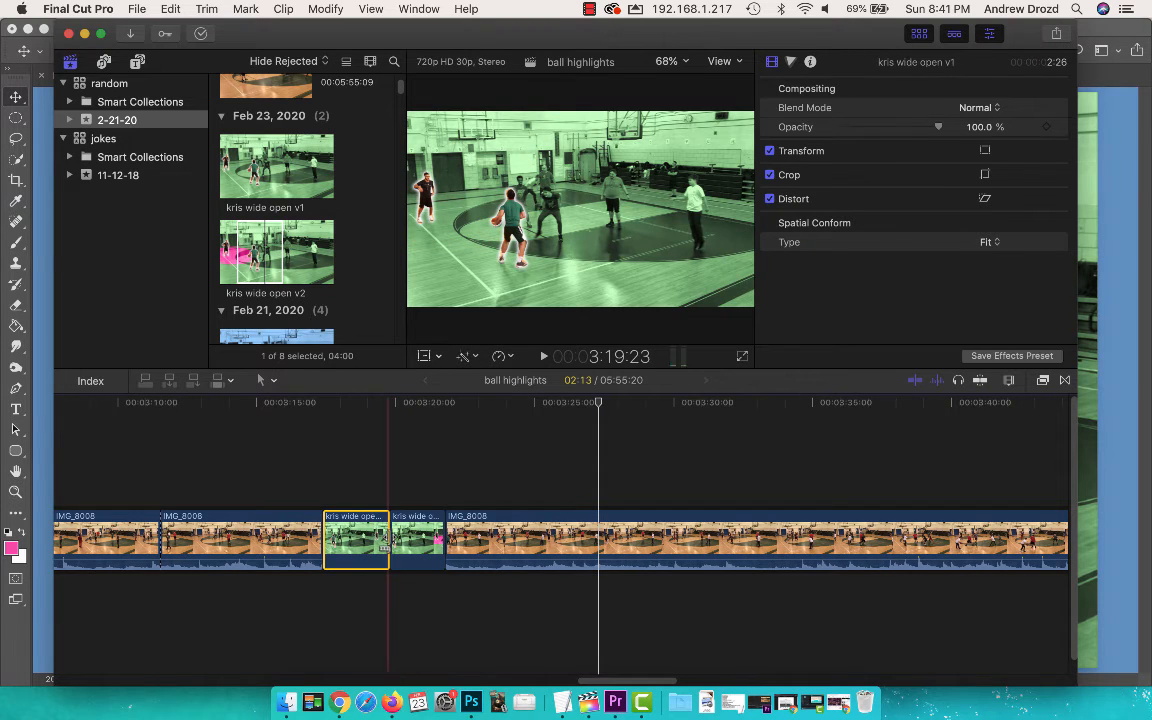
mouse_move(388, 542)
mouse_down()
mouse_move(367, 543)
mouse_move(409, 545)
mouse_up()
click(402, 541)
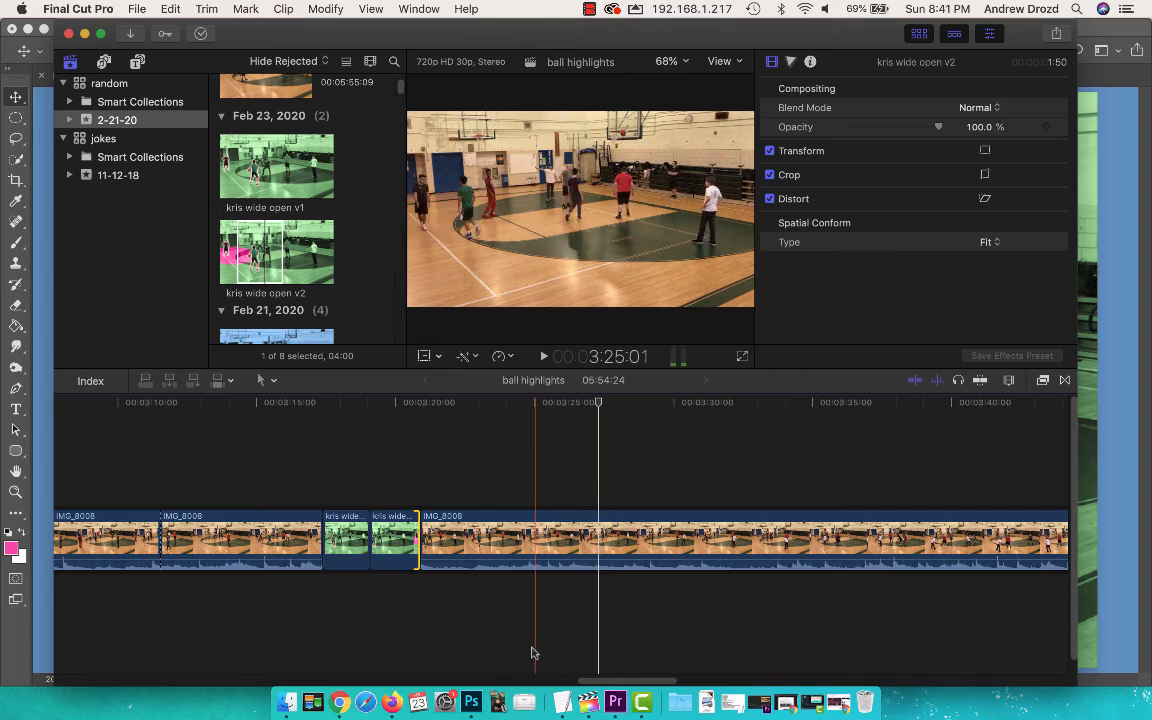
Switch to Chrome, browse the Basketball Life channel's uploads on YouTube, and return to Final Cut Pro.
click(338, 690)
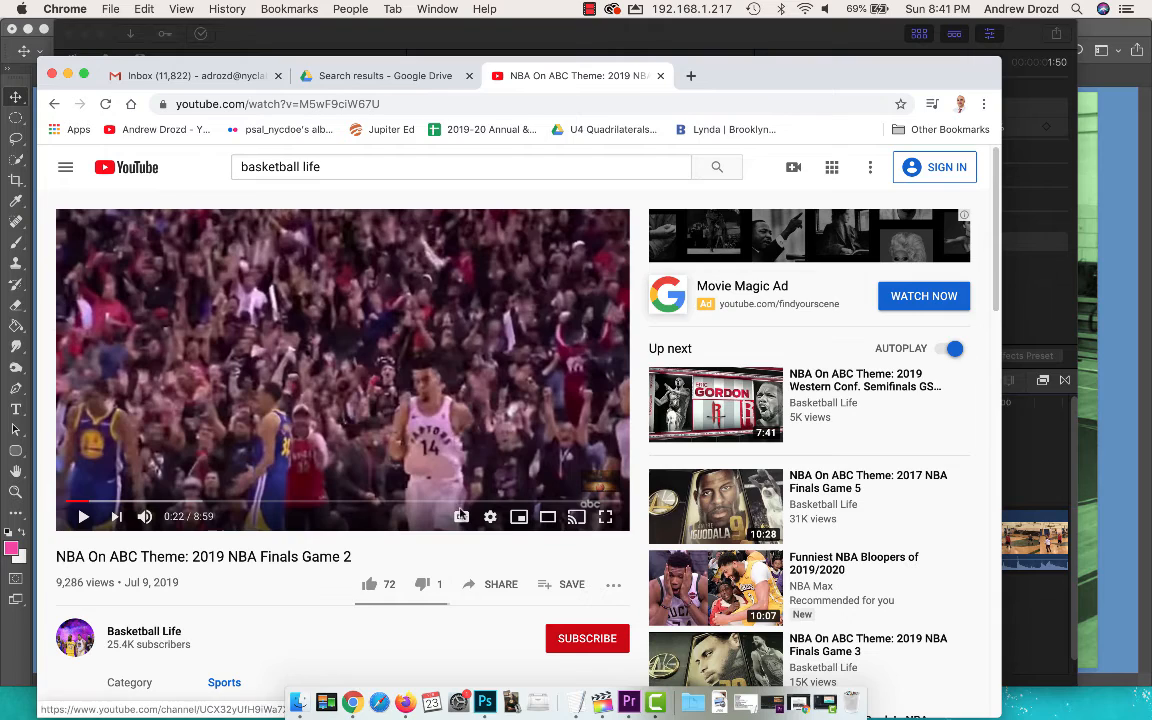
click(55, 104)
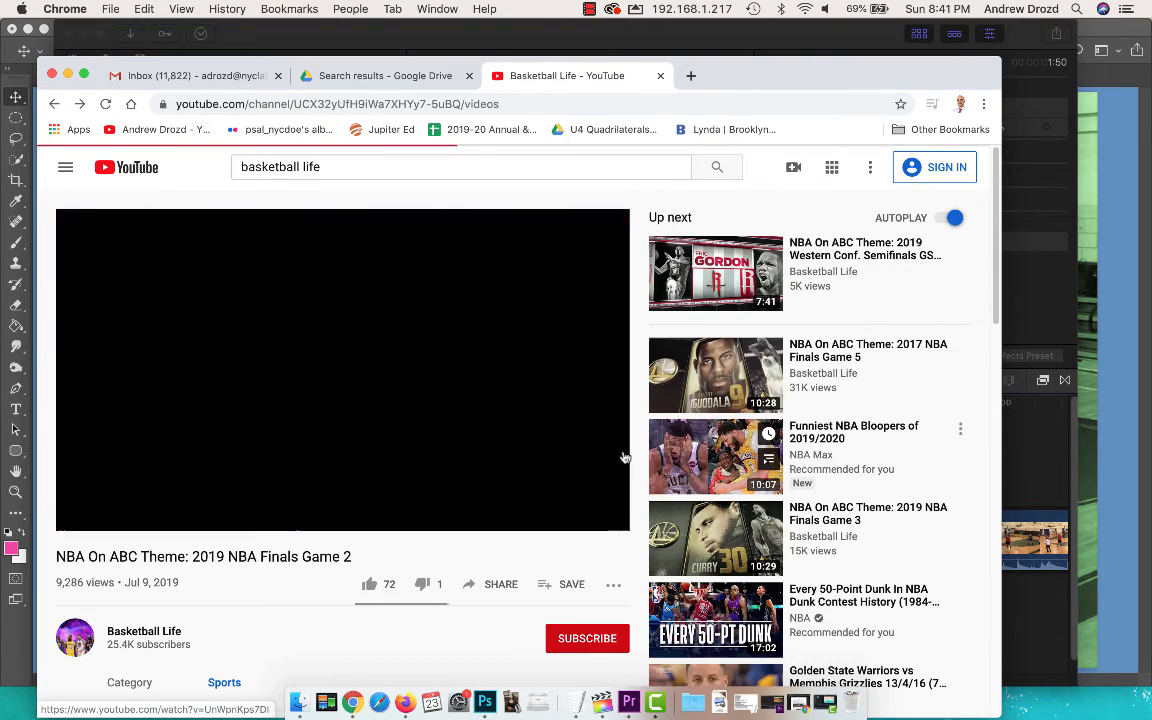
scroll(643, 525, down, 3)
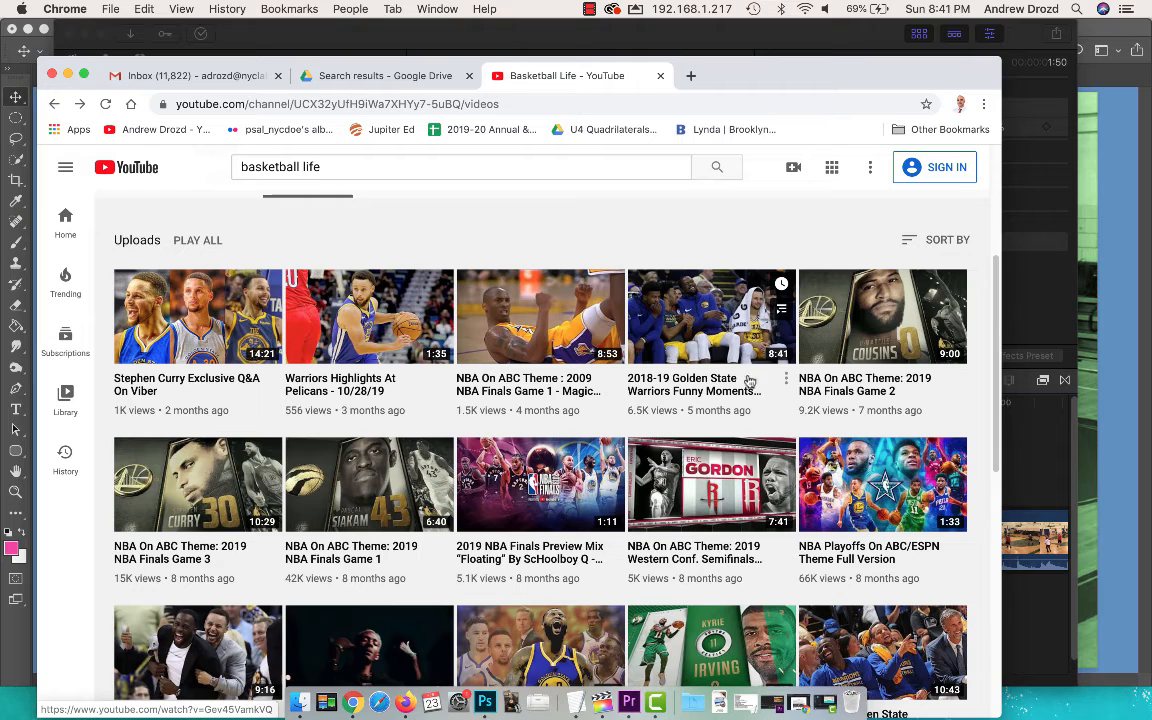
click(1024, 302)
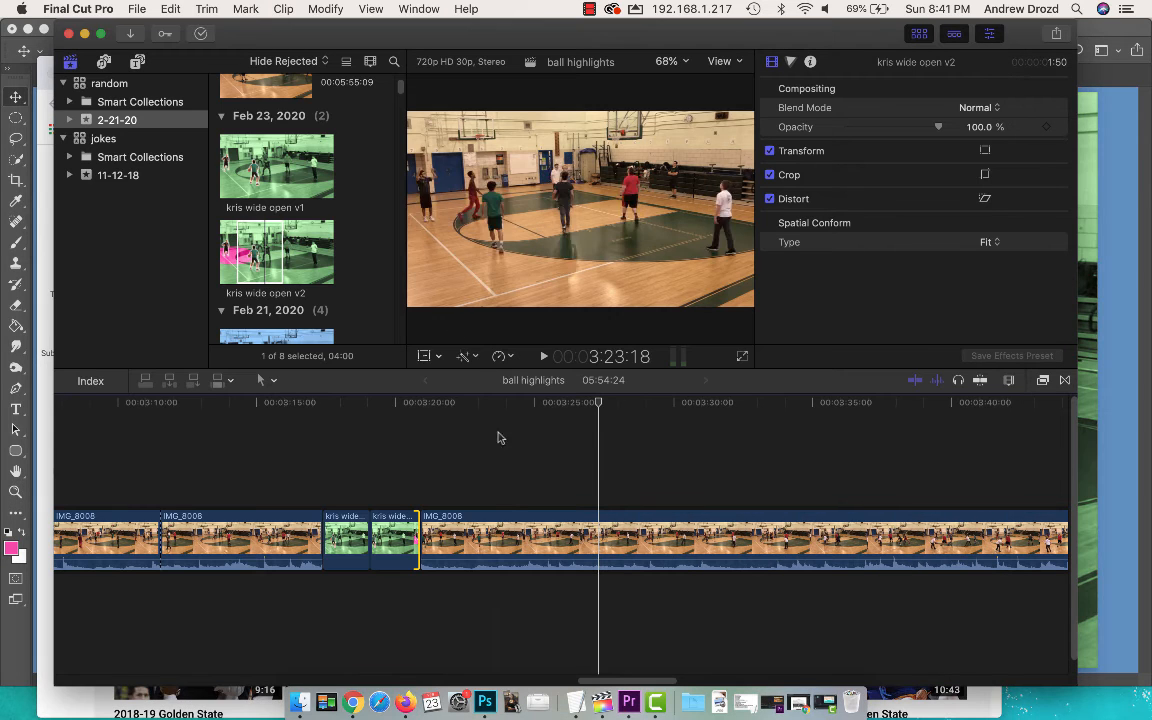
Attach the mark jackson audio clip beneath the replay footage and shift it earlier so it ends at about 3:27.
scroll(352, 280, up, 2)
scroll(348, 268, down, 8)
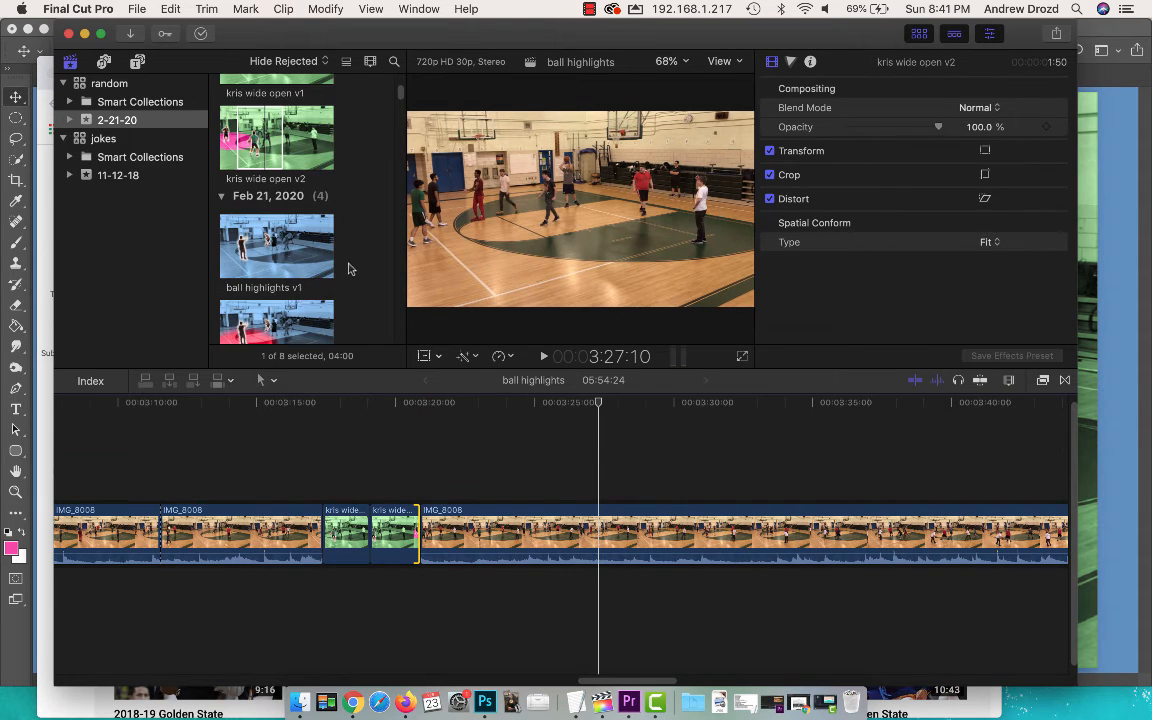
scroll(350, 268, up, 2)
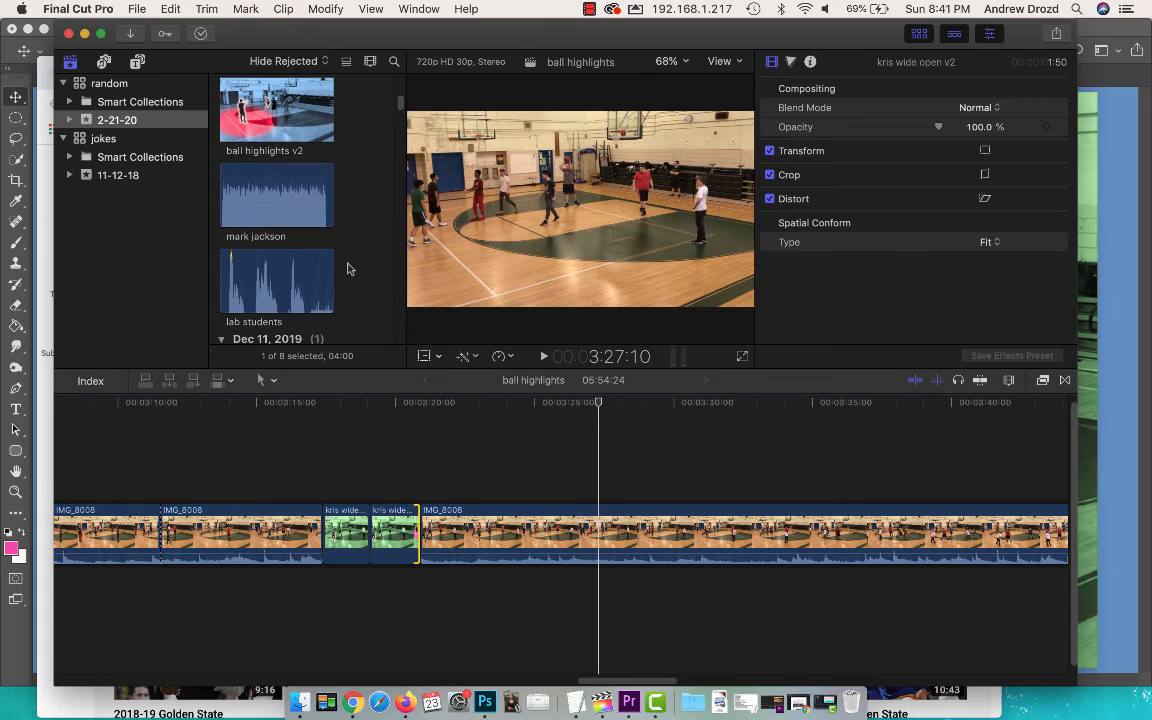
click(261, 195)
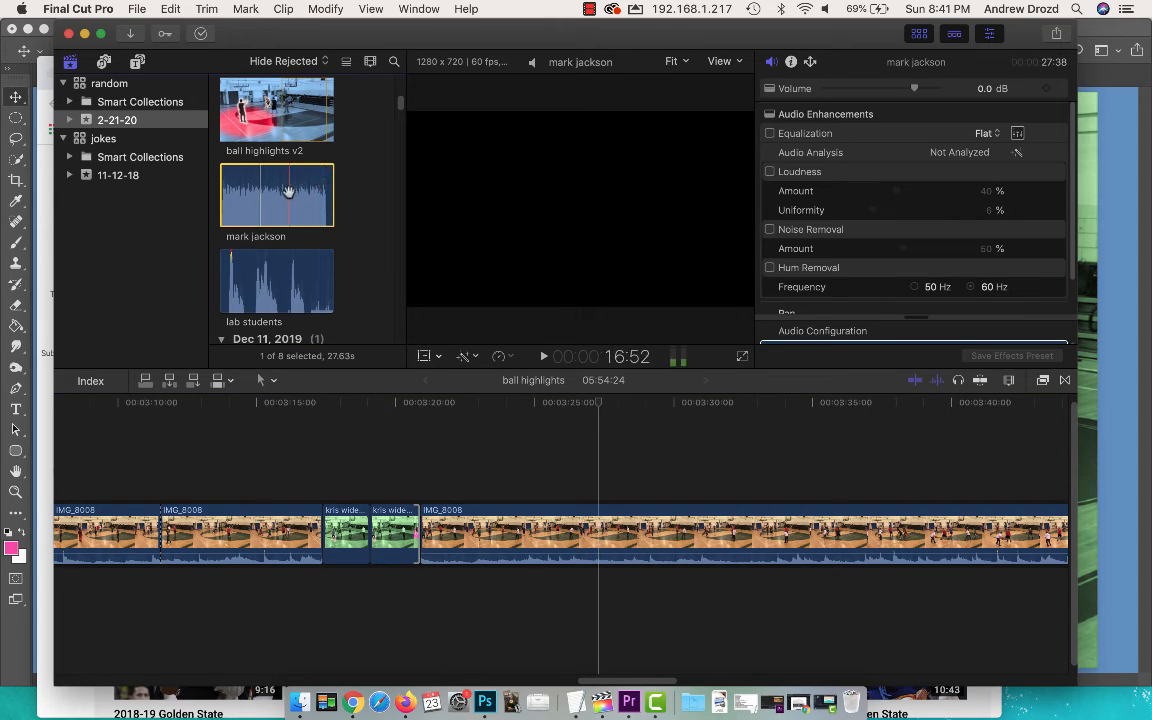
drag(293, 207, 101, 585)
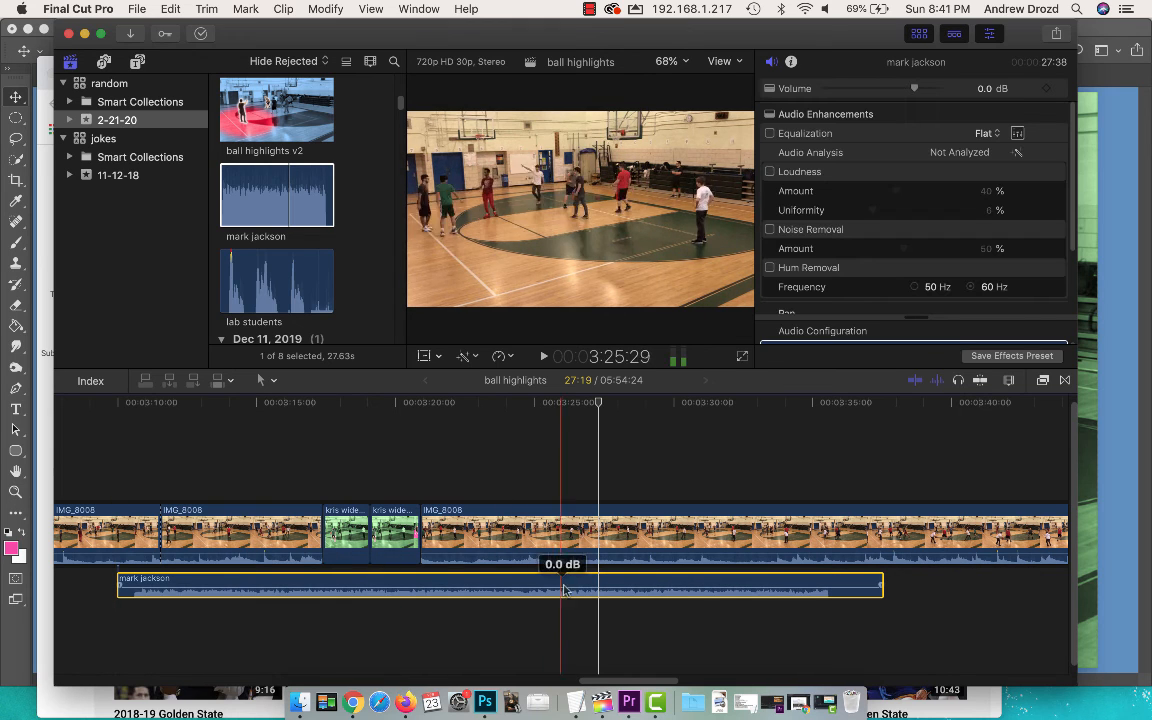
drag(580, 597, 288, 597)
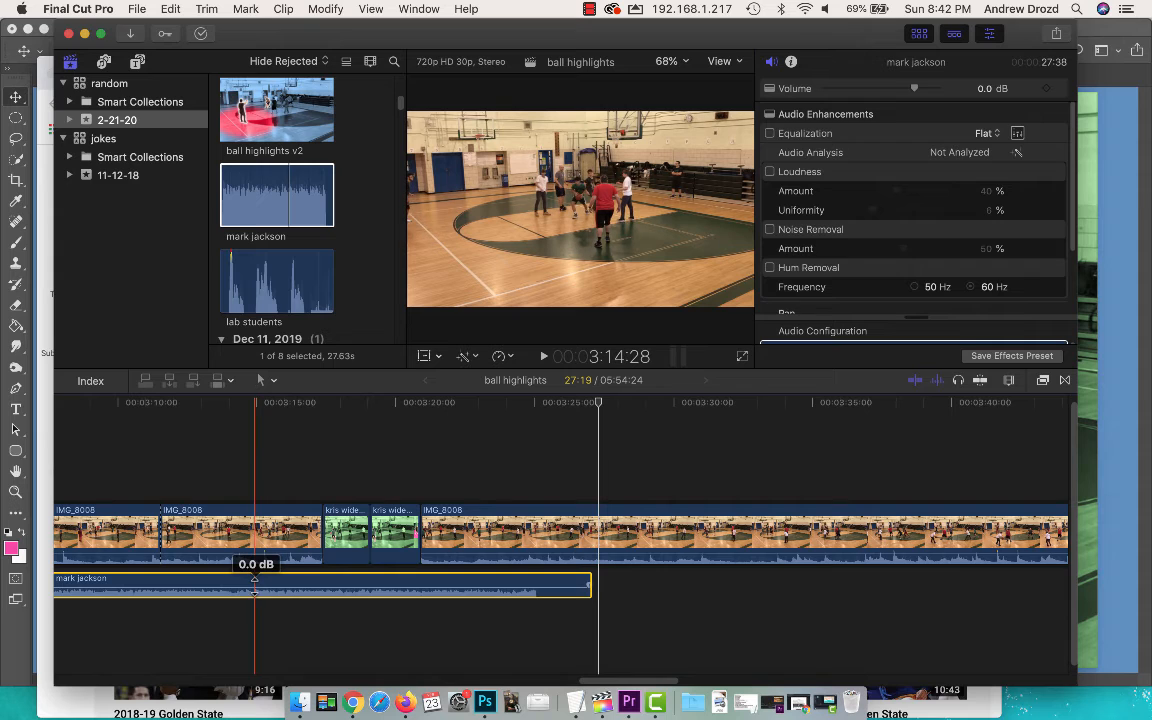
click(251, 405)
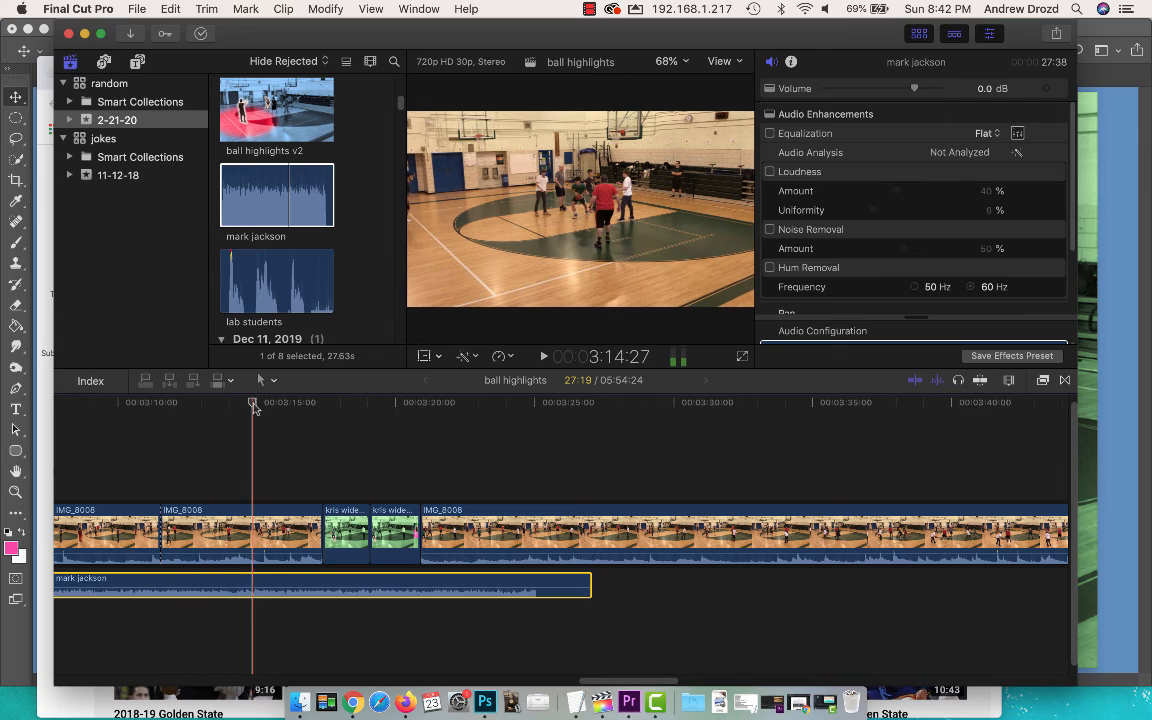
key(super+b)
key(Delete)
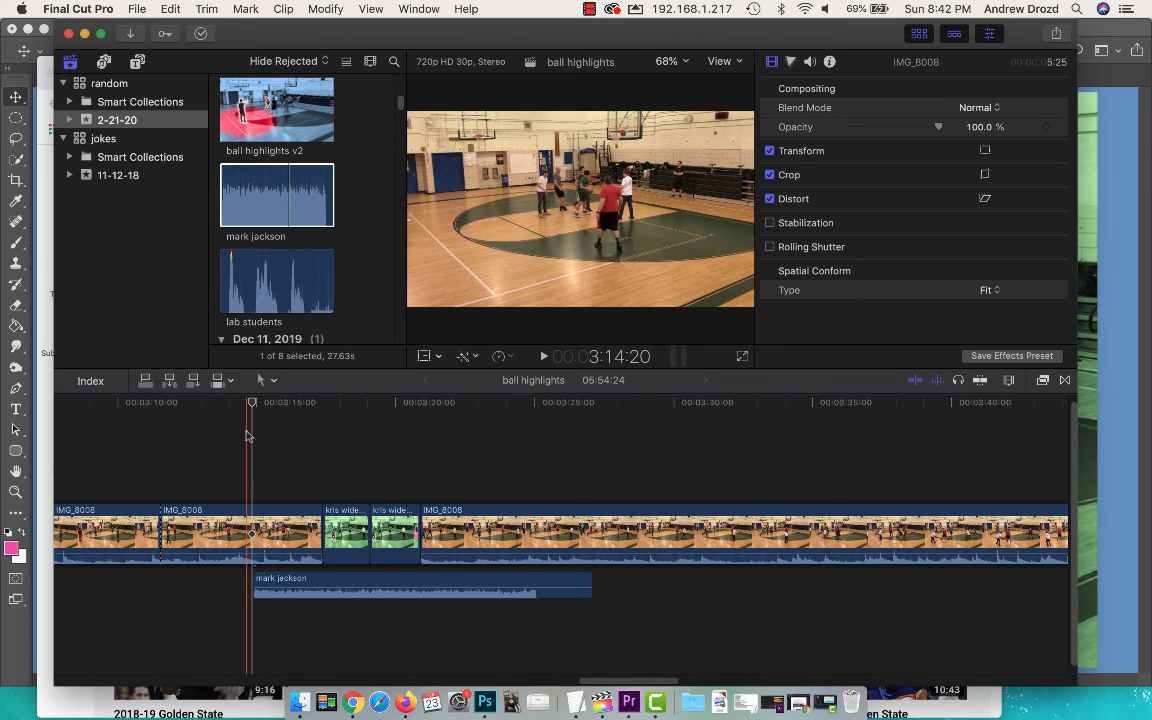
key(space)
key(XF86AudioRaiseVolume)
key(XF86AudioRaiseVolume)
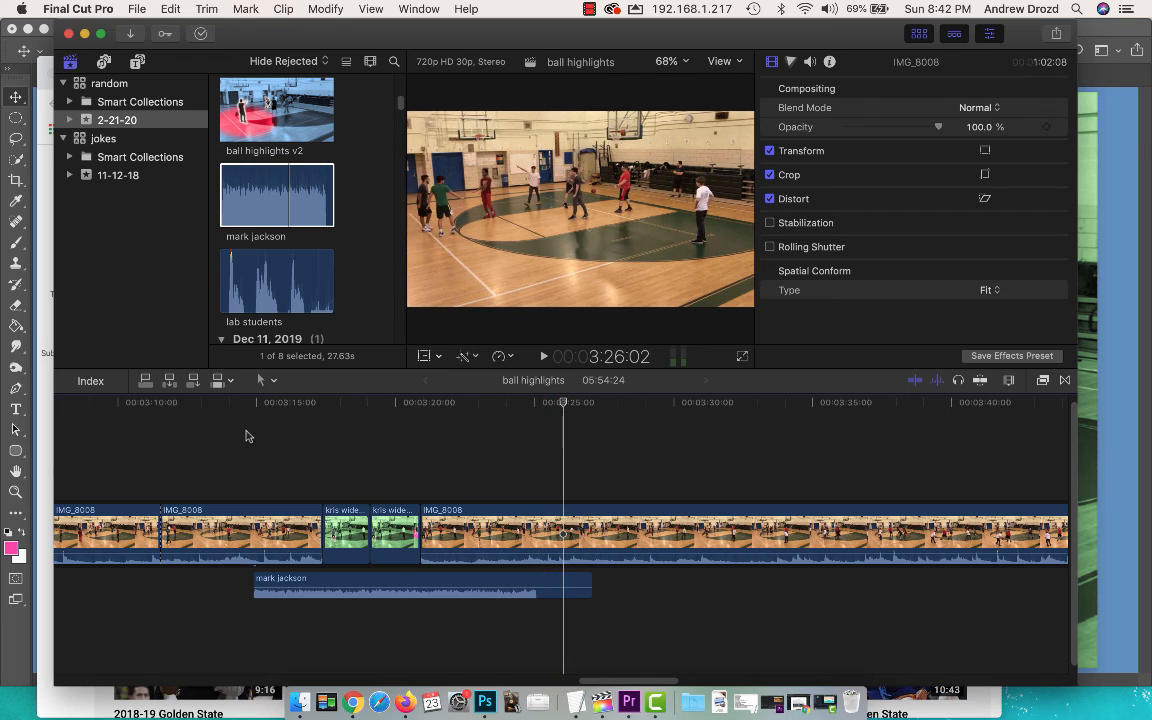
key(space)
click(563, 405)
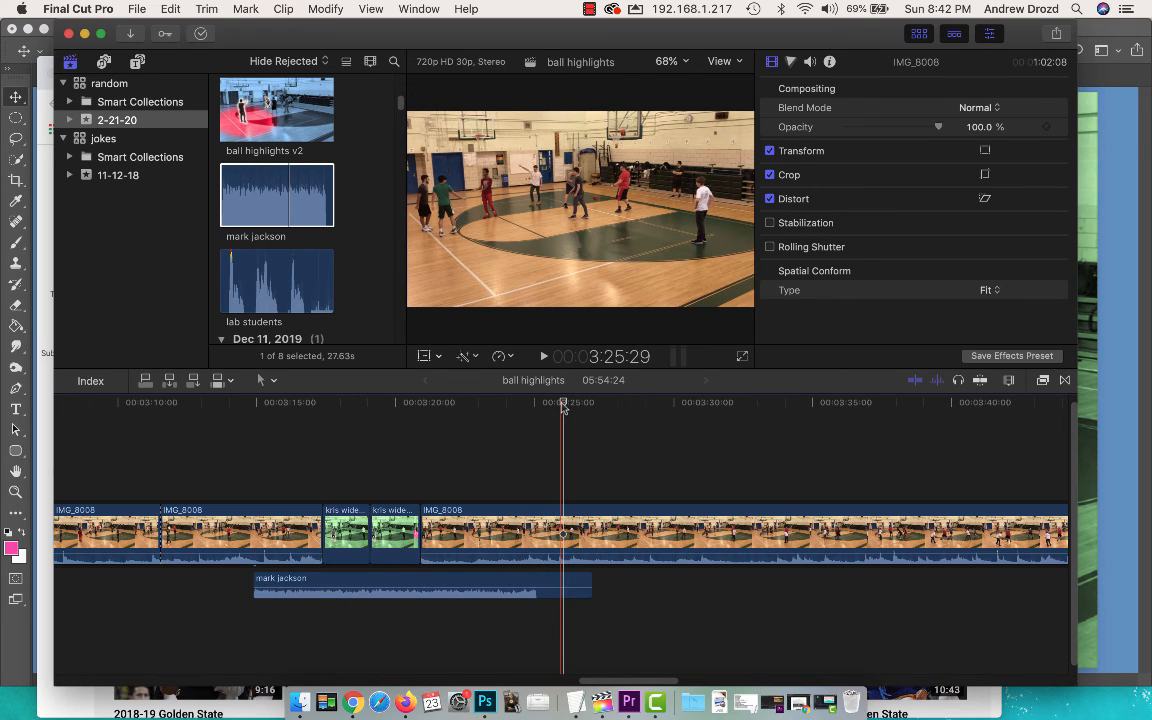
key(XF86AudioMute)
Split the IMG_8008 clip at about 3:24:00 and again 11 frames on, and select the short segment between the cuts.
drag(563, 405, 506, 410)
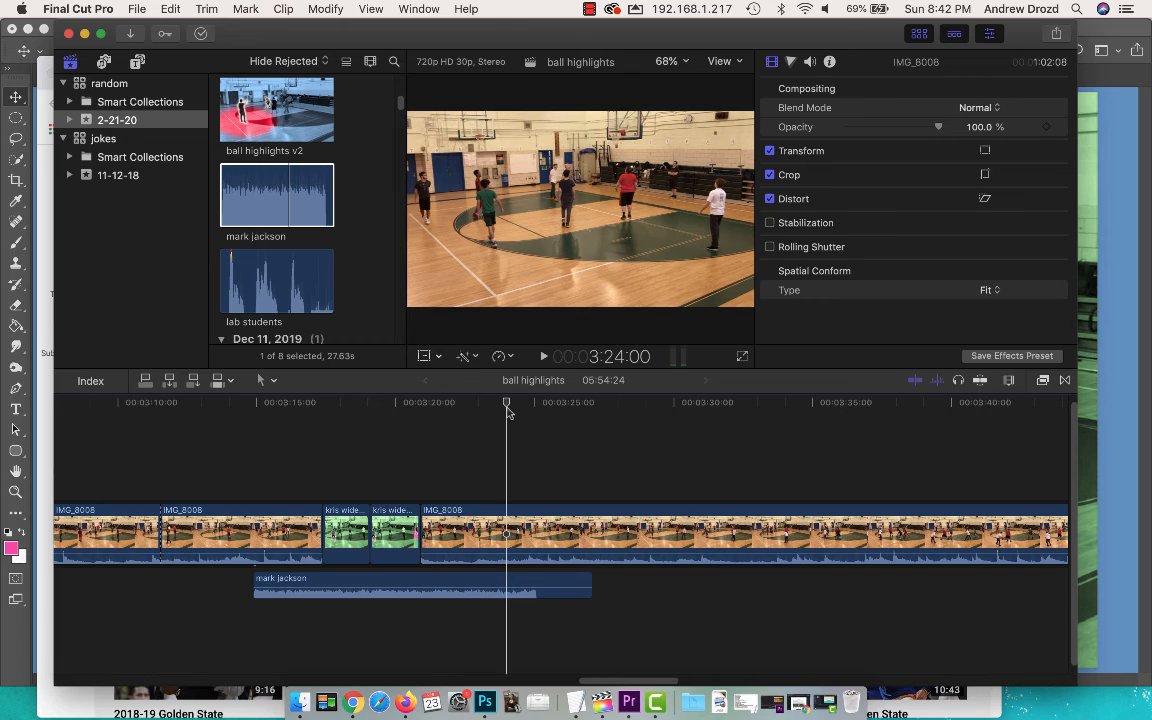
key(super+b)
drag(508, 410, 517, 408)
key(super+b)
key(super+equal)
key(super+equal)
key(super+equal)
key(super+equal)
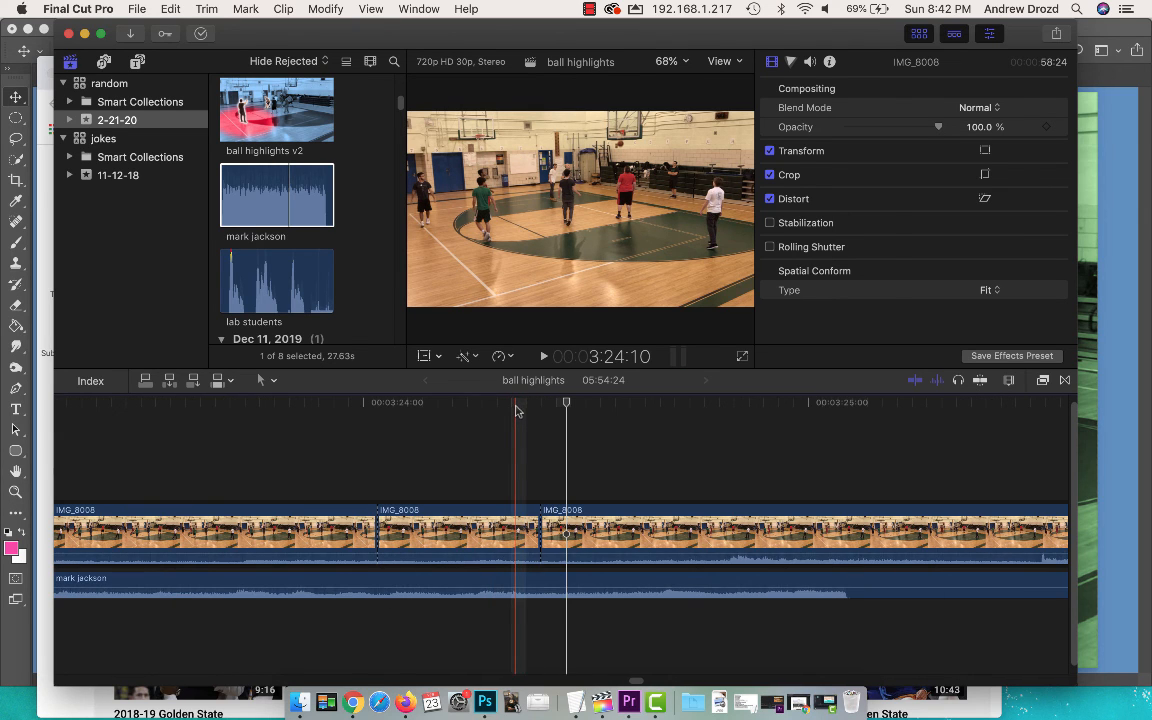
click(440, 532)
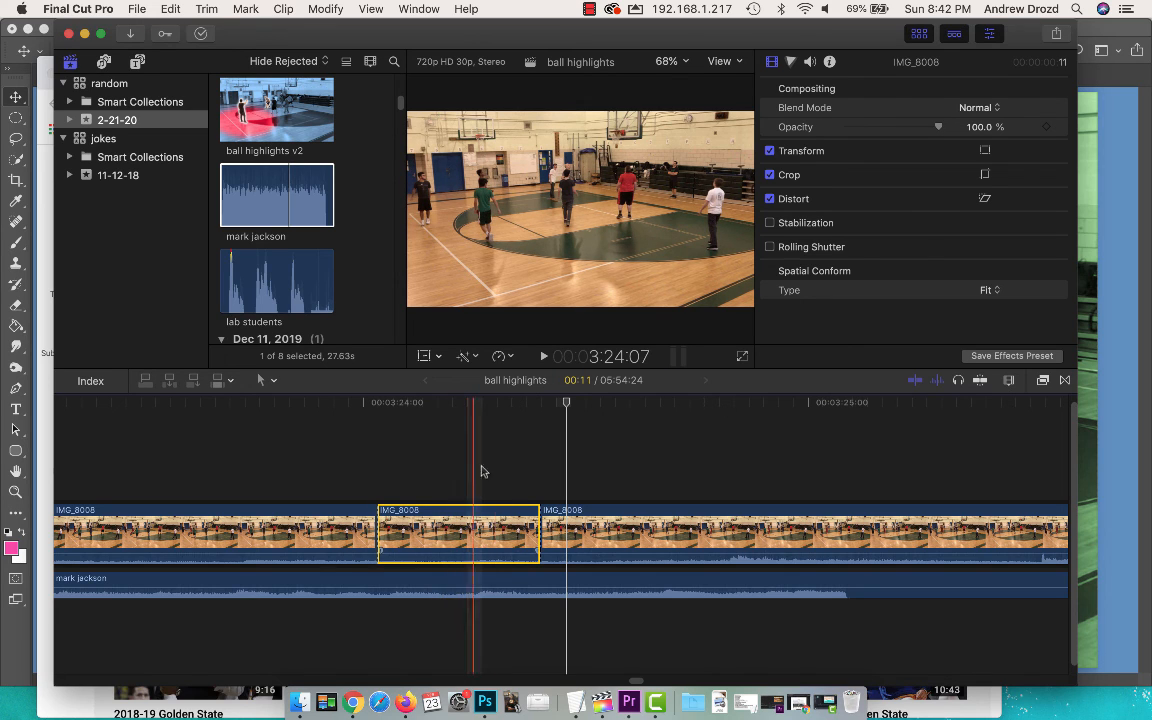
Slow the selected short IMG_8008 segment between the two cuts to 25% speed.
click(505, 357)
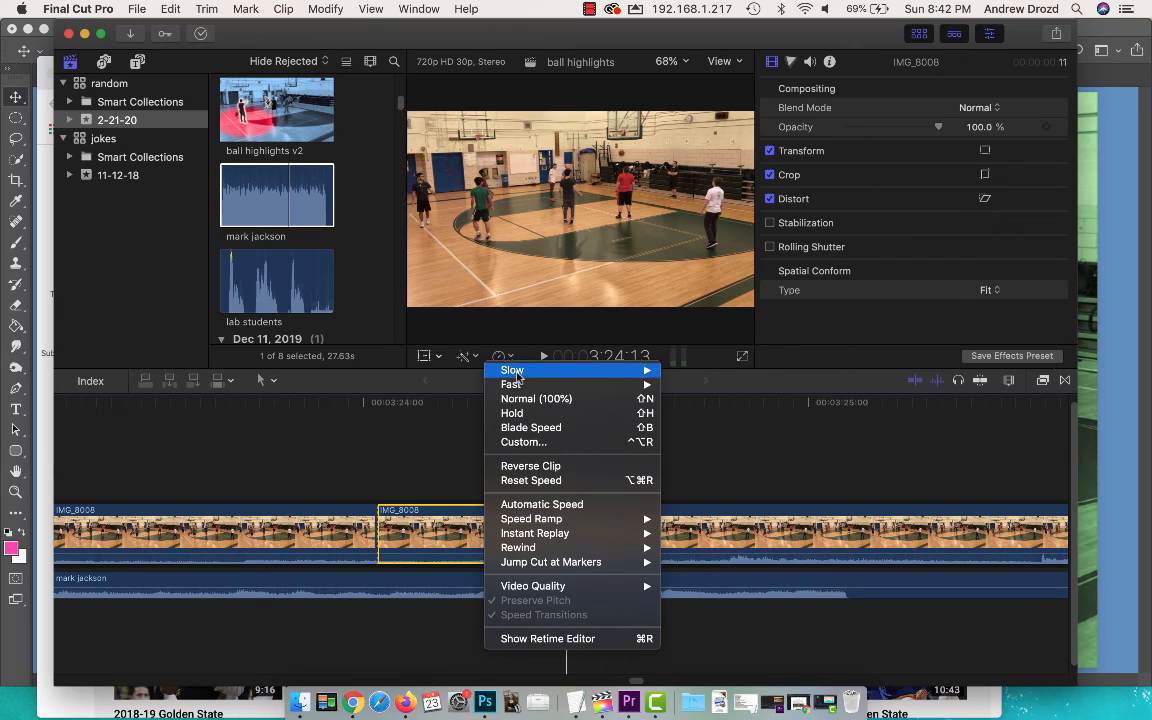
mouse_move(605, 377)
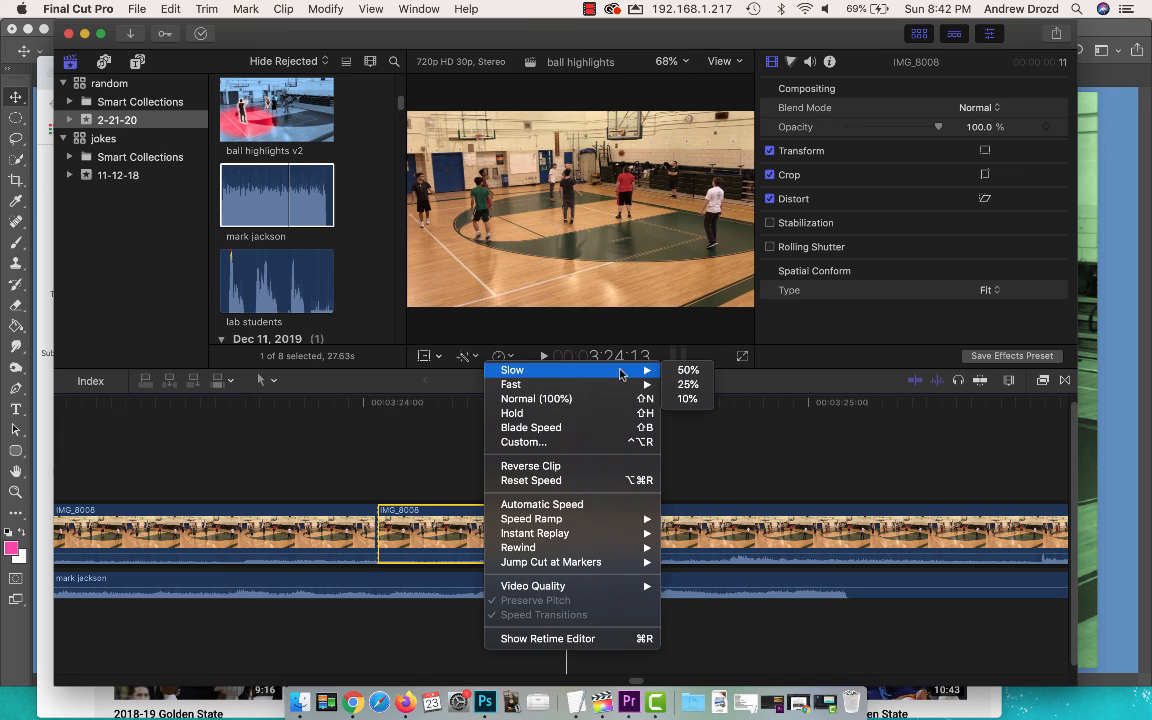
click(690, 385)
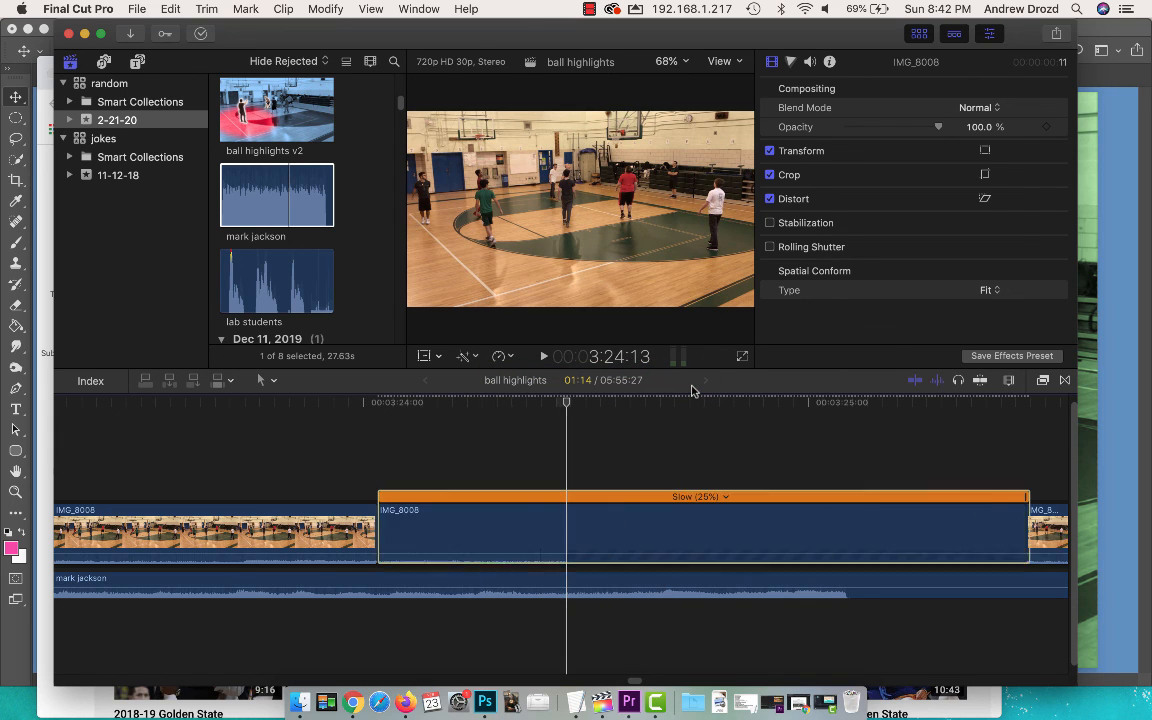
Play the replay from just before the slowed IMG_8008 segment through its end to check the slow motion.
click(380, 434)
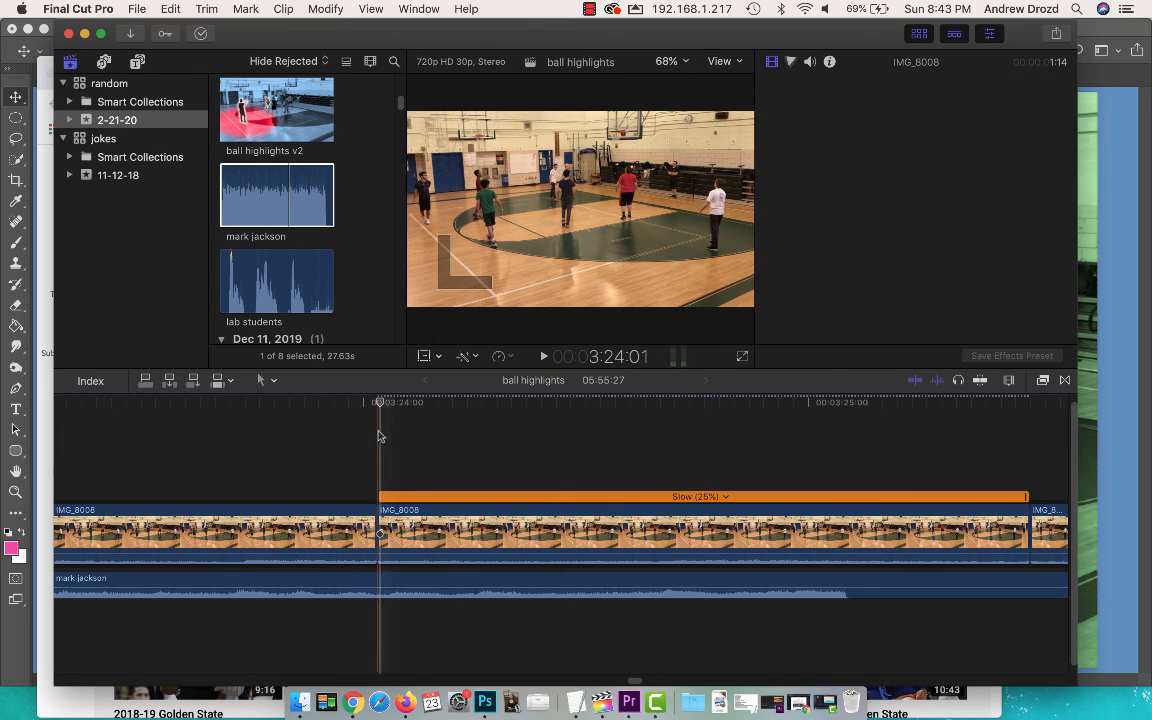
click(357, 436)
click(238, 432)
key(space)
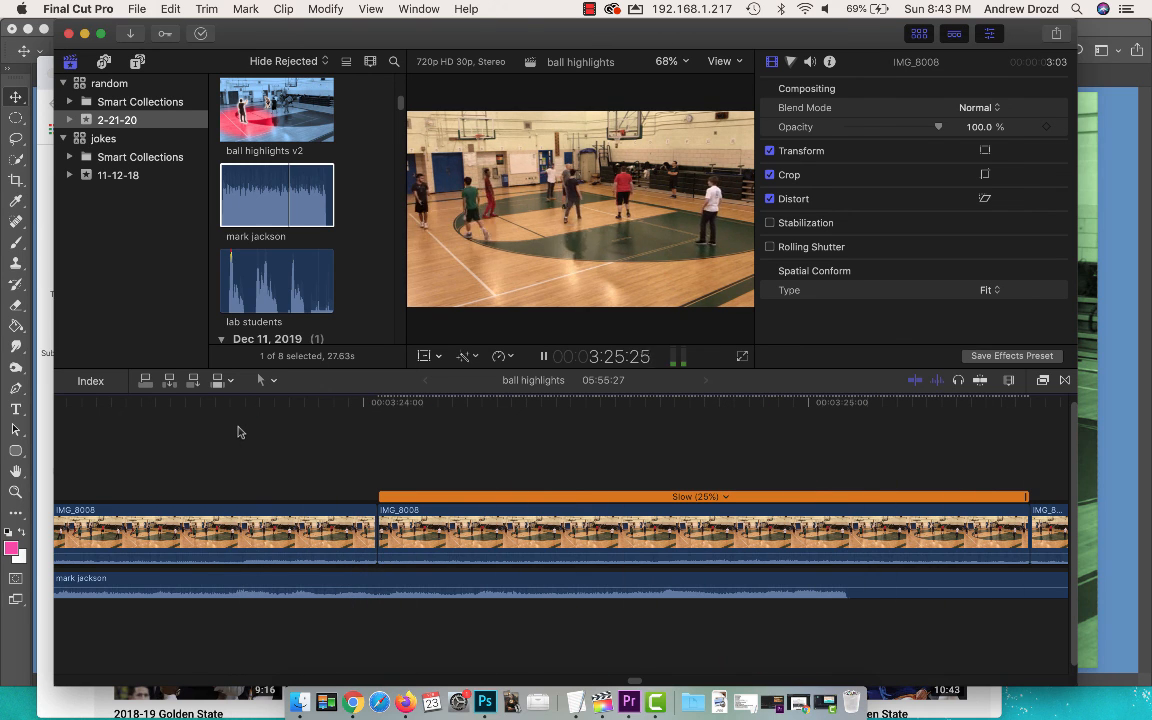
key(space)
key(super+minus)
key(super+minus)
key(super+minus)
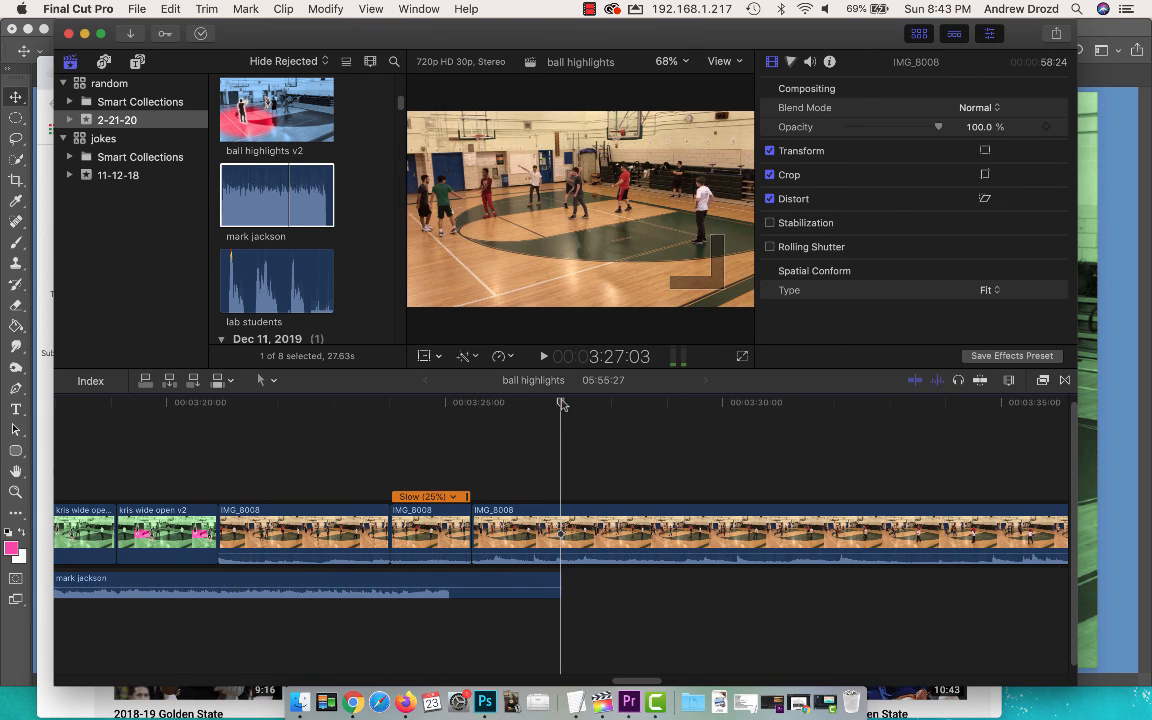
key(super+minus)
key(super+minus)
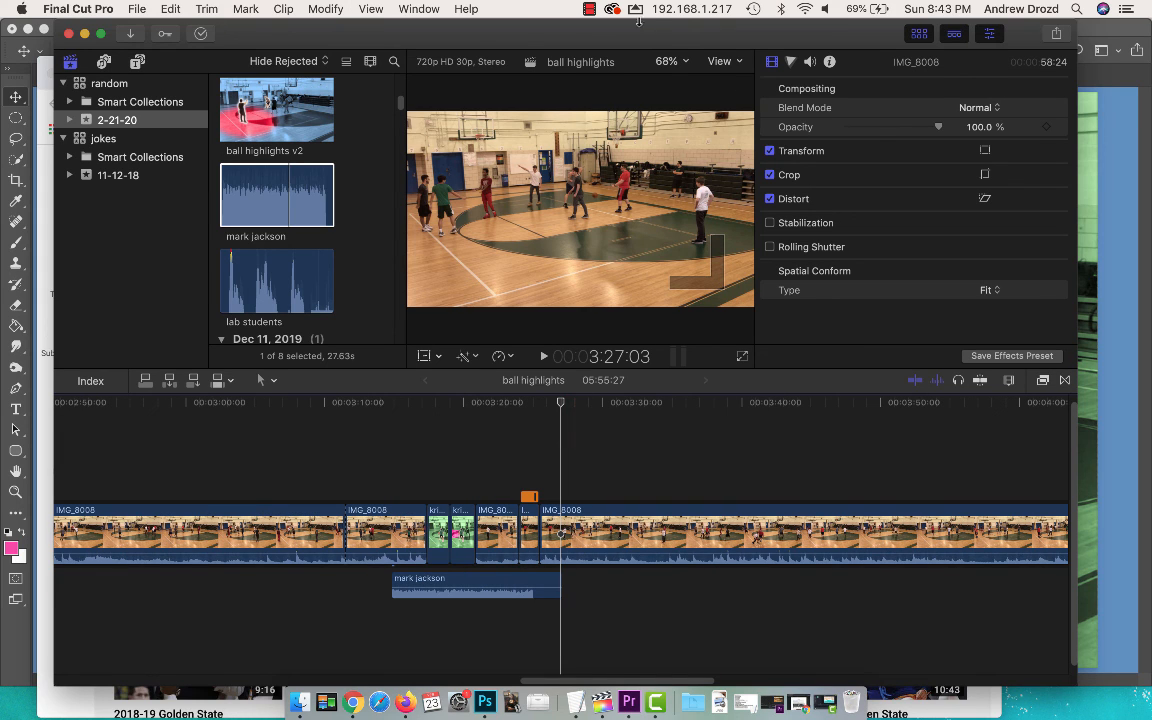
click(589, 9)
click(603, 30)
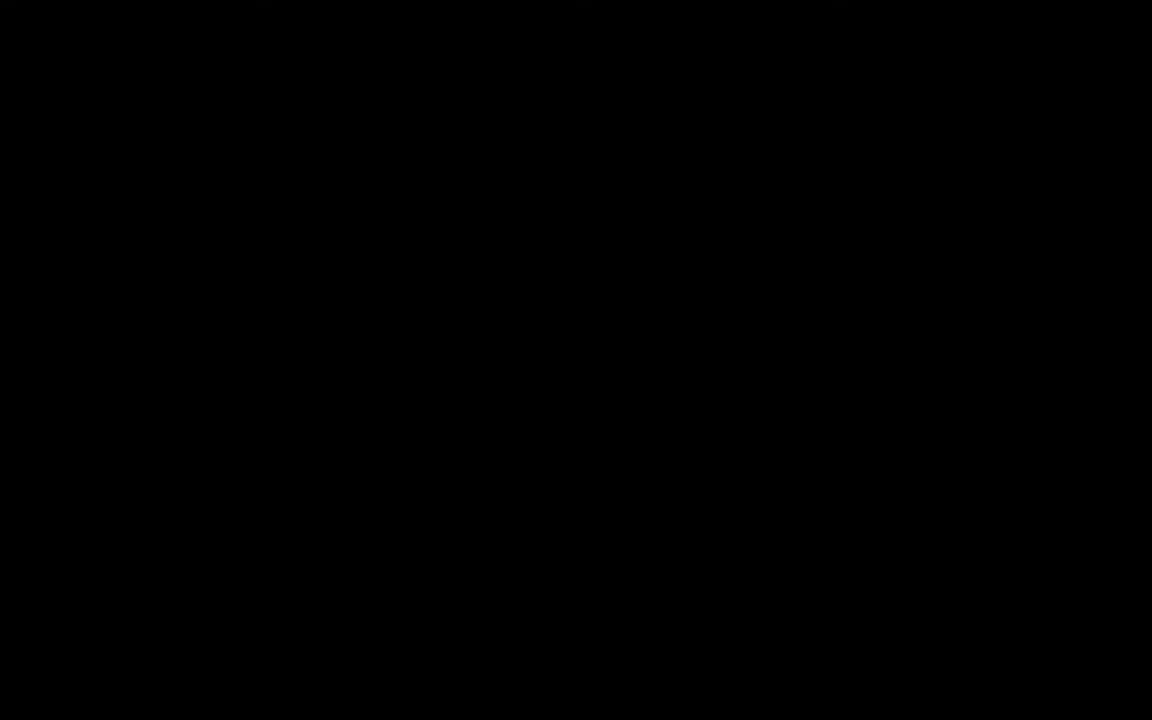